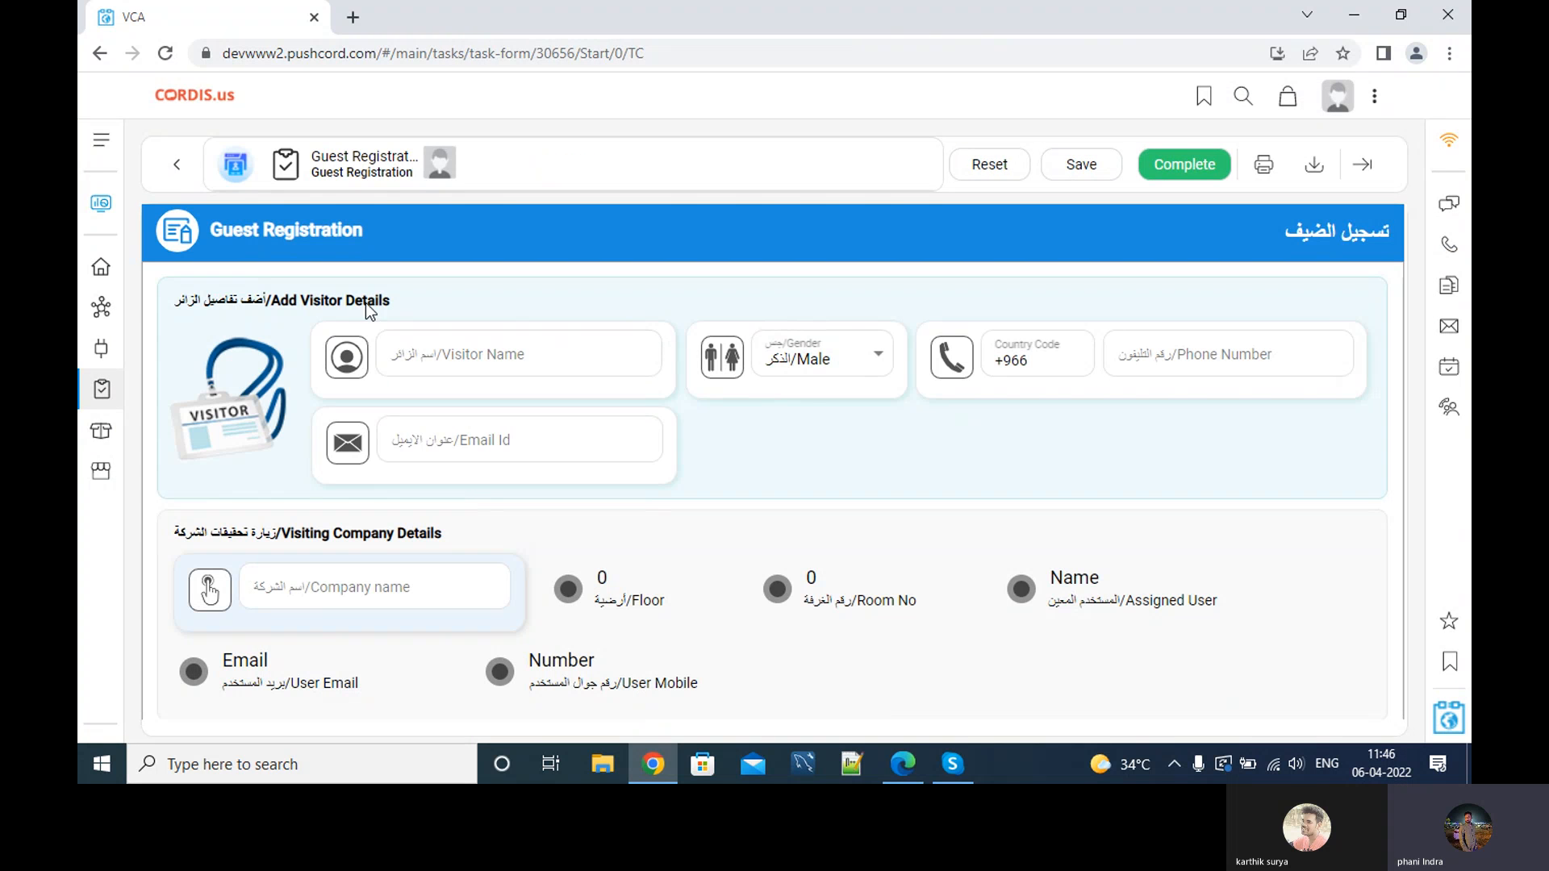
Enter the visitor's name, +966 phone number and e-mail address, with gender left as Male.
{"action": "left_click", "coordinate": [497, 363]}
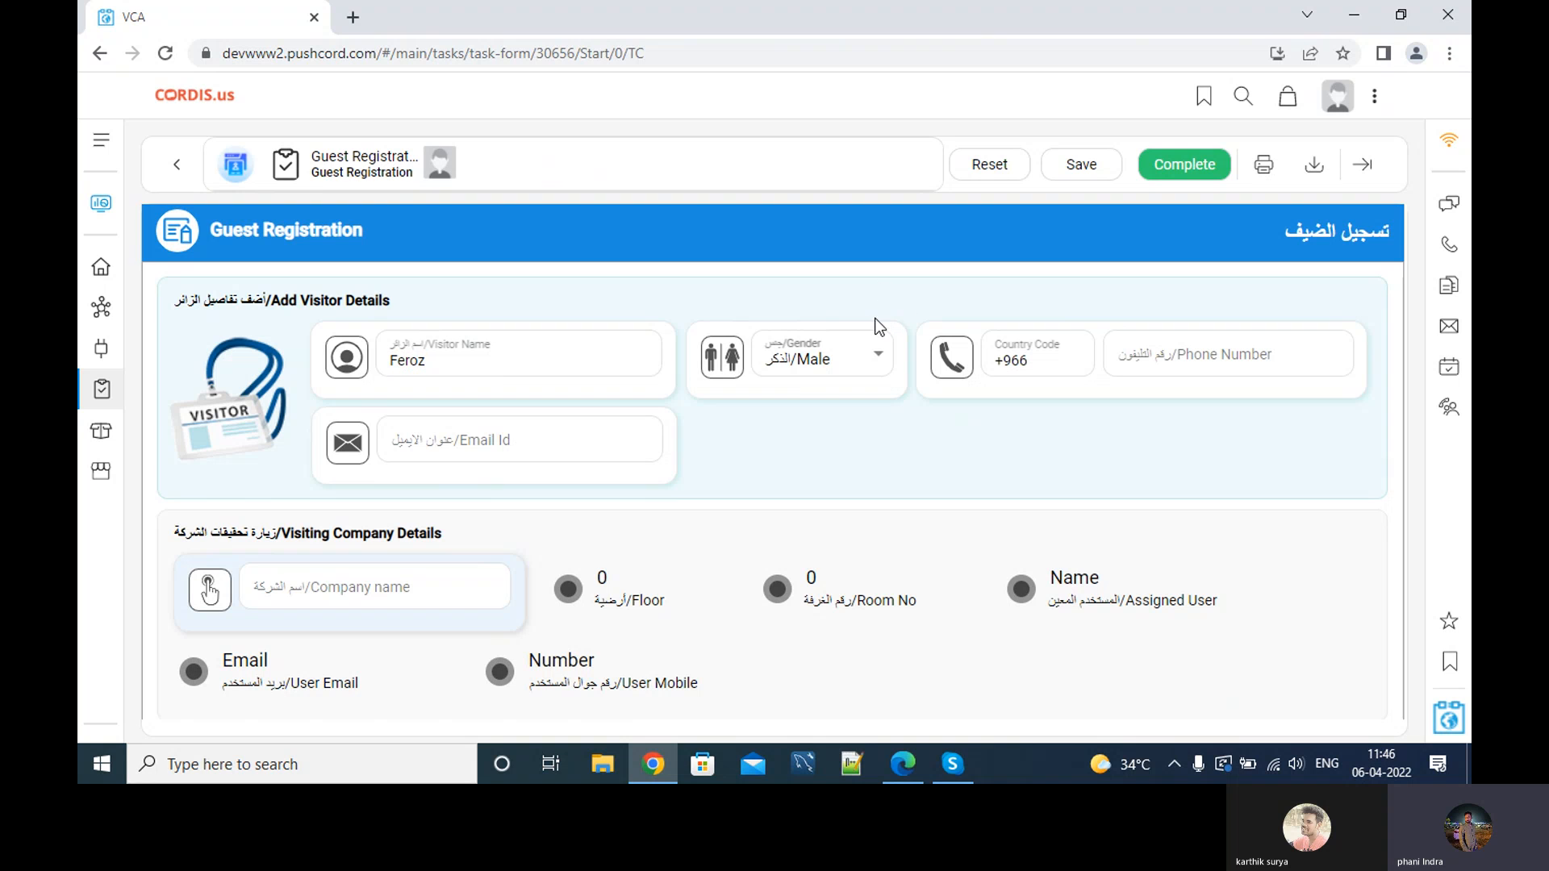
{"action": "left_click", "coordinate": [852, 358]}
{"action": "left_click", "coordinate": [840, 397]}
{"action": "left_click", "coordinate": [1195, 363]}
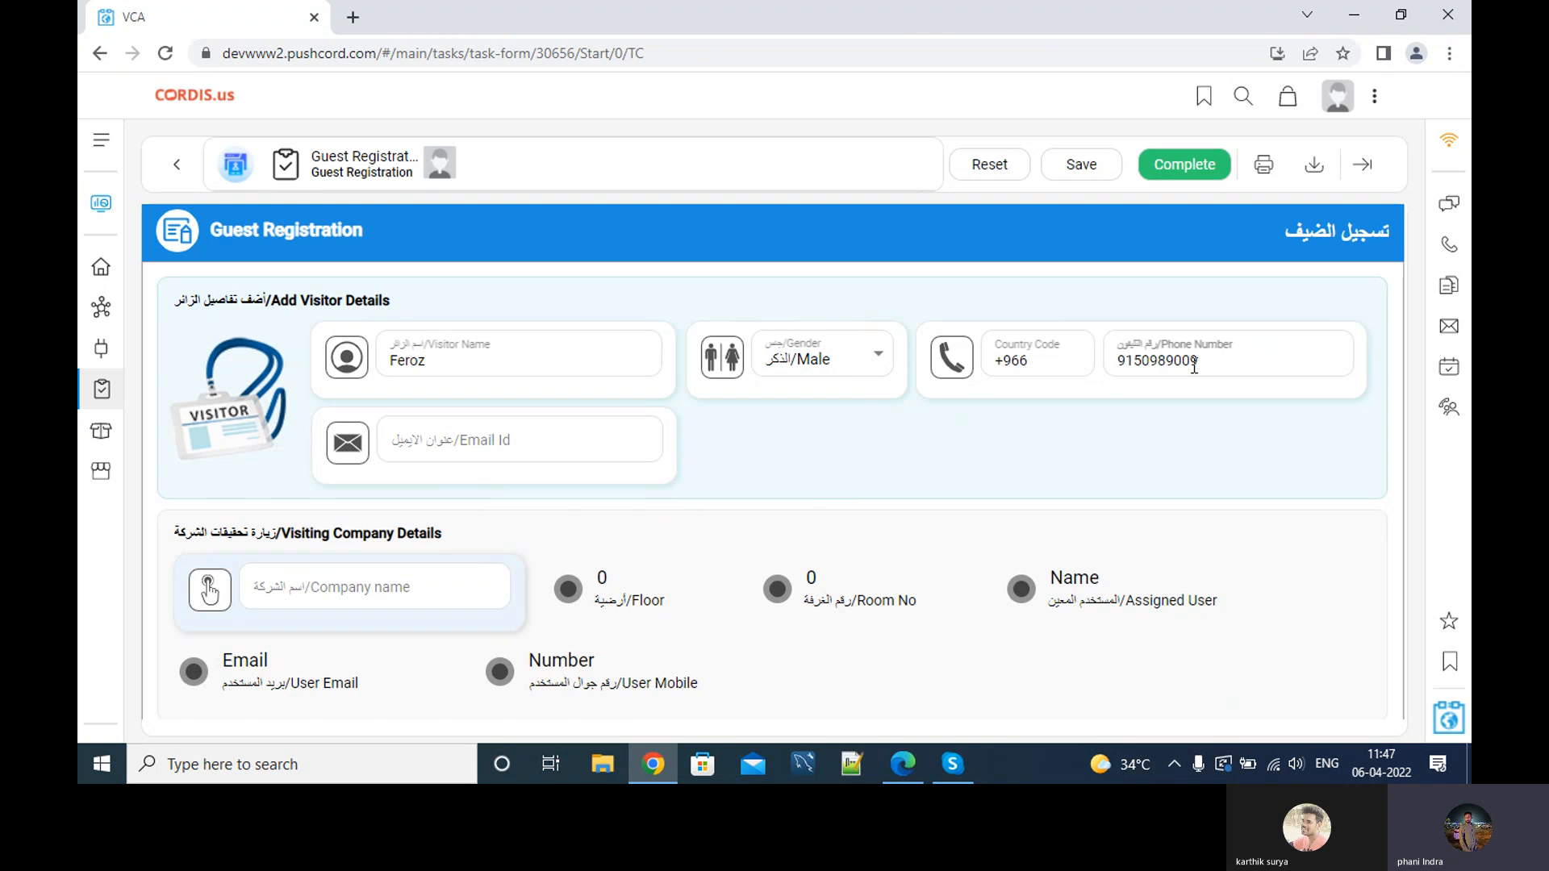
{"action": "left_click", "coordinate": [457, 448]}
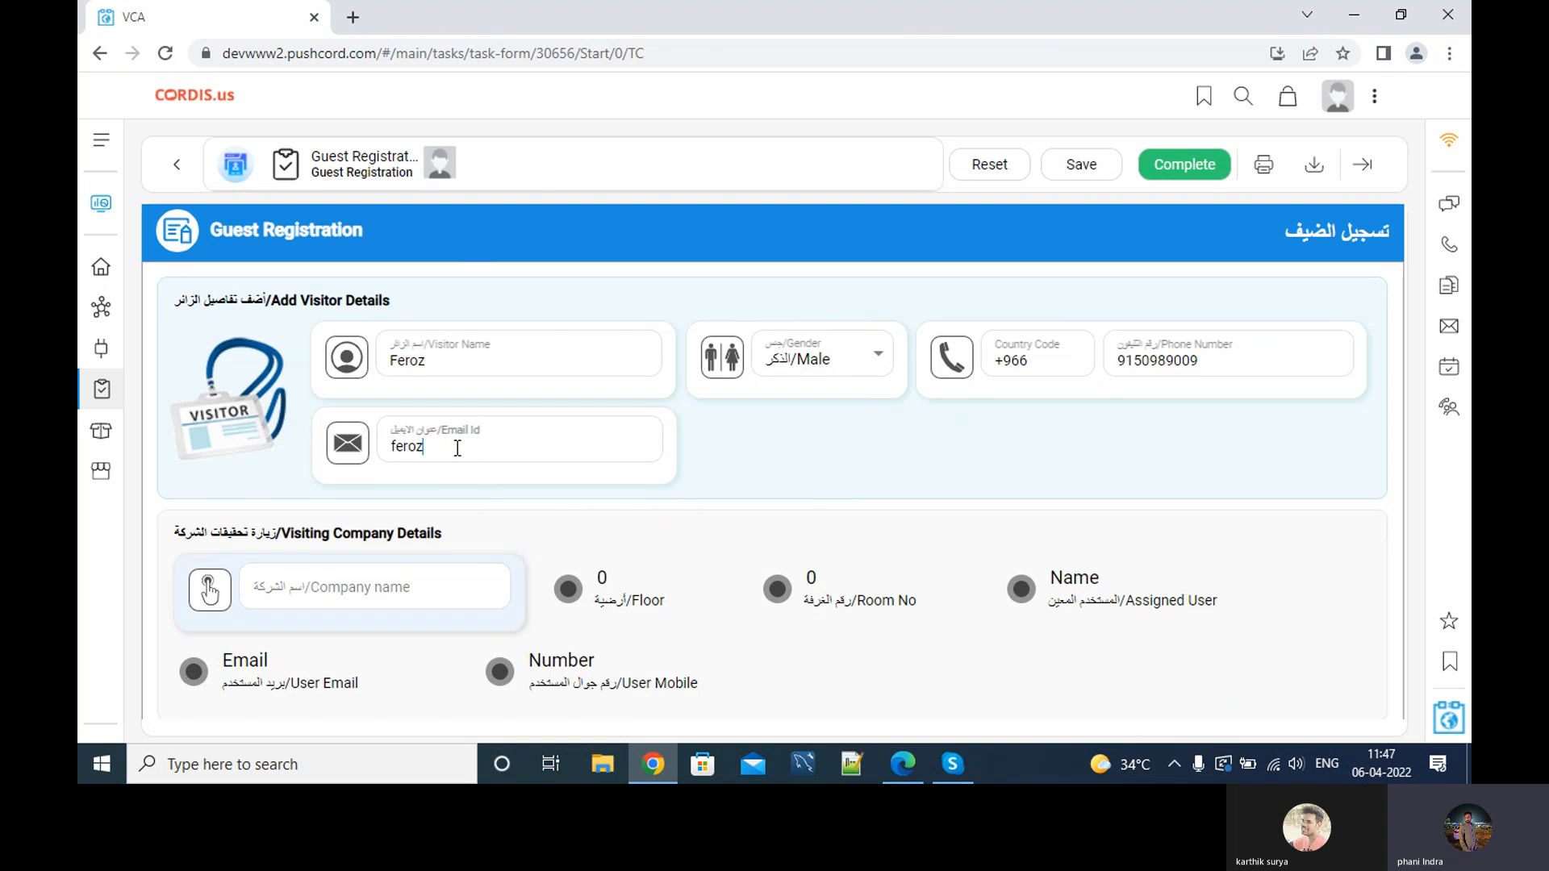
{"action": "scroll", "coordinate": [318, 525], "scroll_direction": "down", "scroll_amount": 3}
{"action": "scroll", "coordinate": [378, 379], "scroll_direction": "up", "scroll_amount": 3}
{"action": "scroll", "coordinate": [300, 535], "scroll_direction": "down", "scroll_amount": 2}
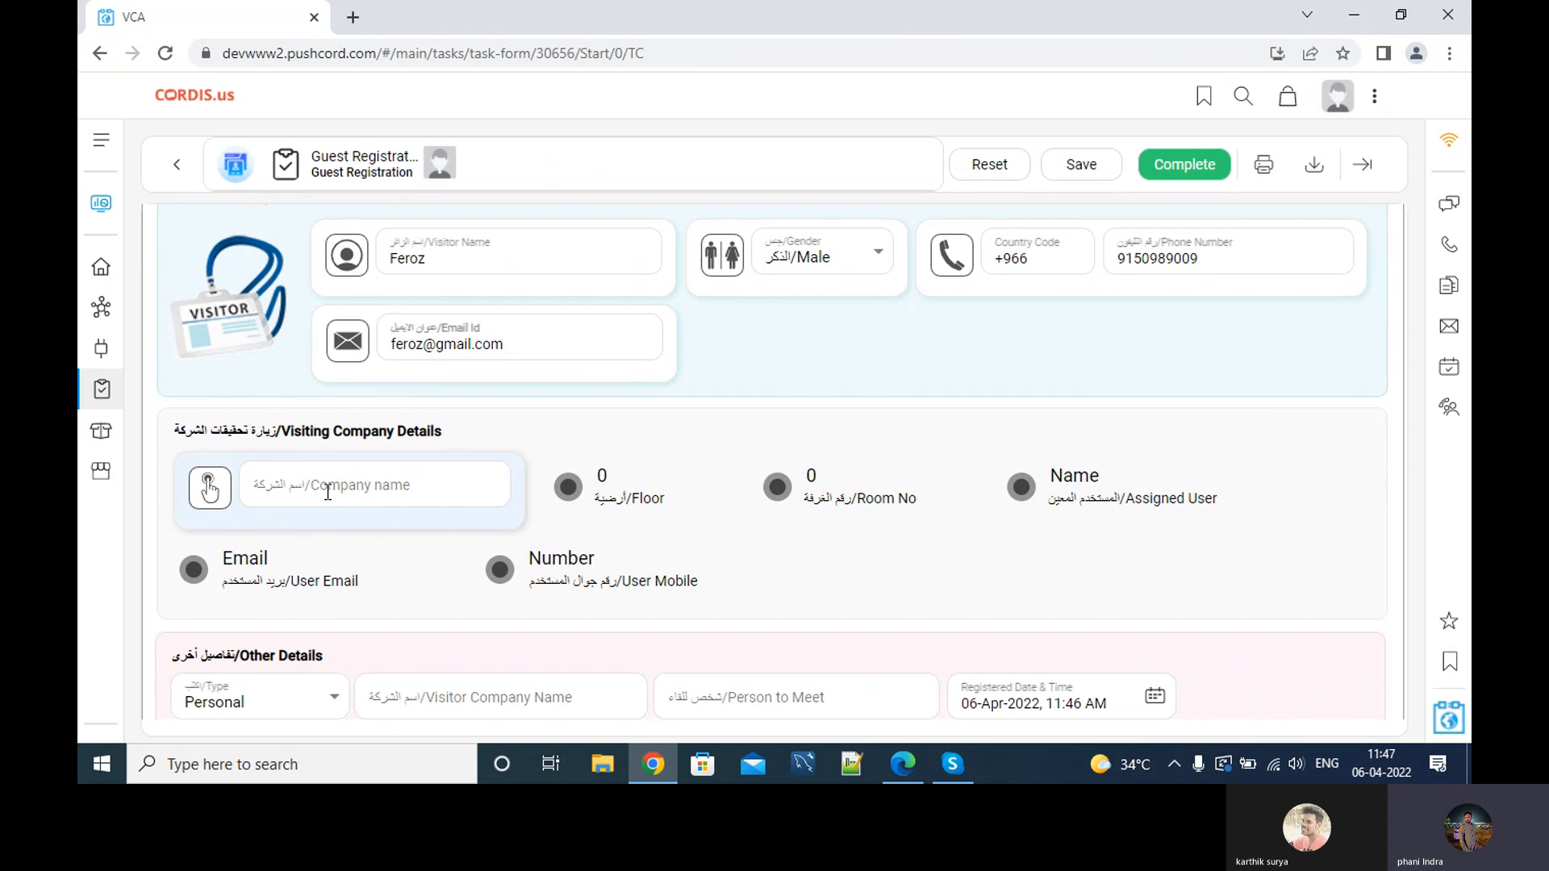
Select Abc Solutions as the company to visit, auto-filling floor 1 and room 101.
{"action": "left_click", "coordinate": [328, 492]}
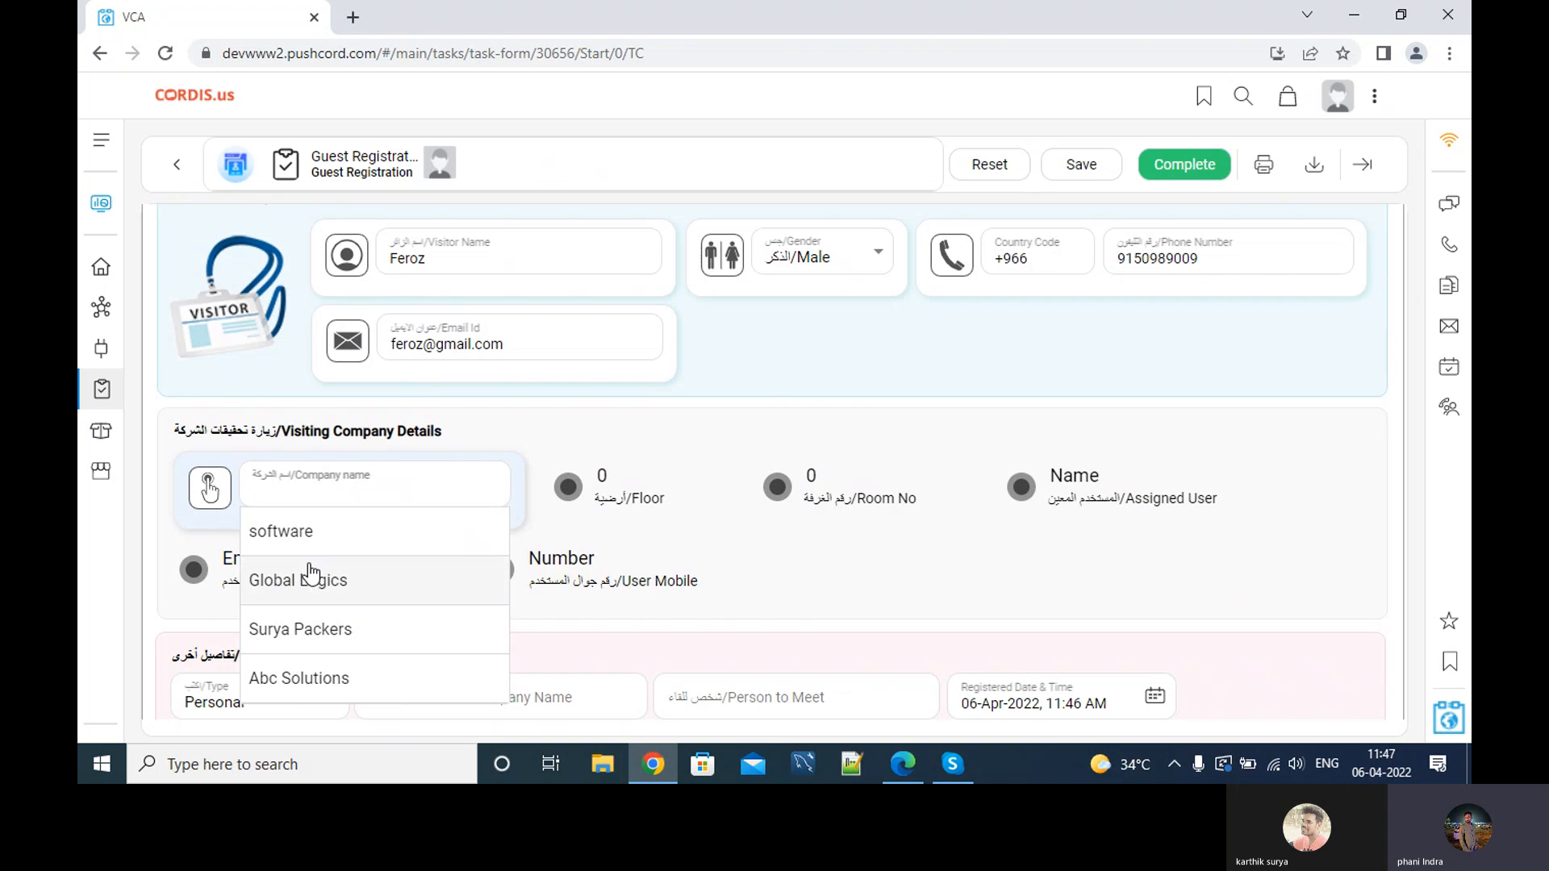
{"action": "left_click", "coordinate": [305, 686]}
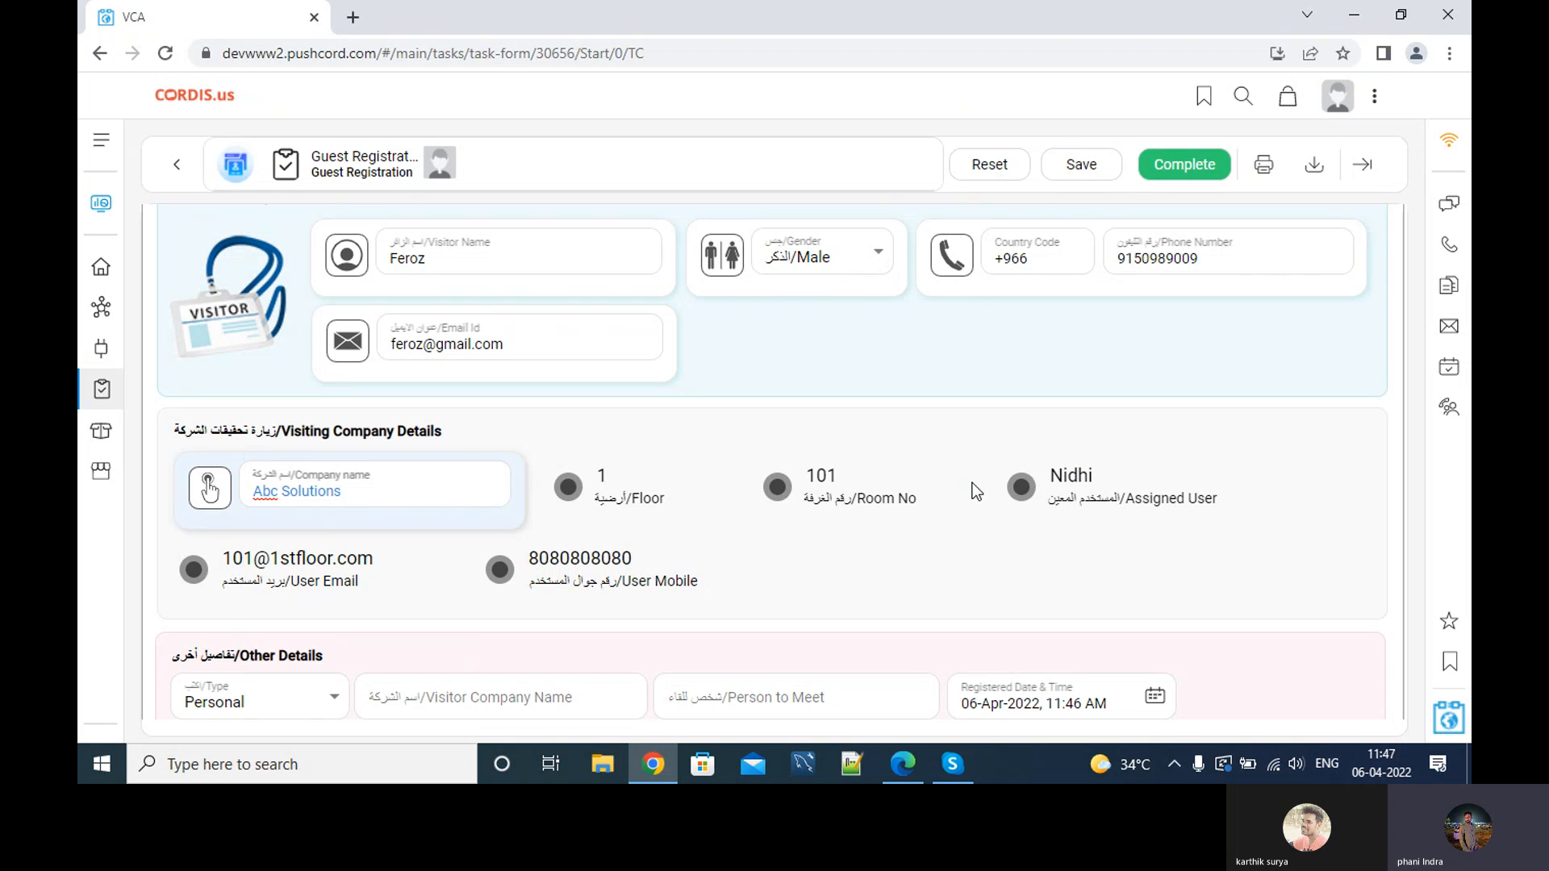
{"action": "scroll", "coordinate": [581, 440], "scroll_direction": "up", "scroll_amount": 2}
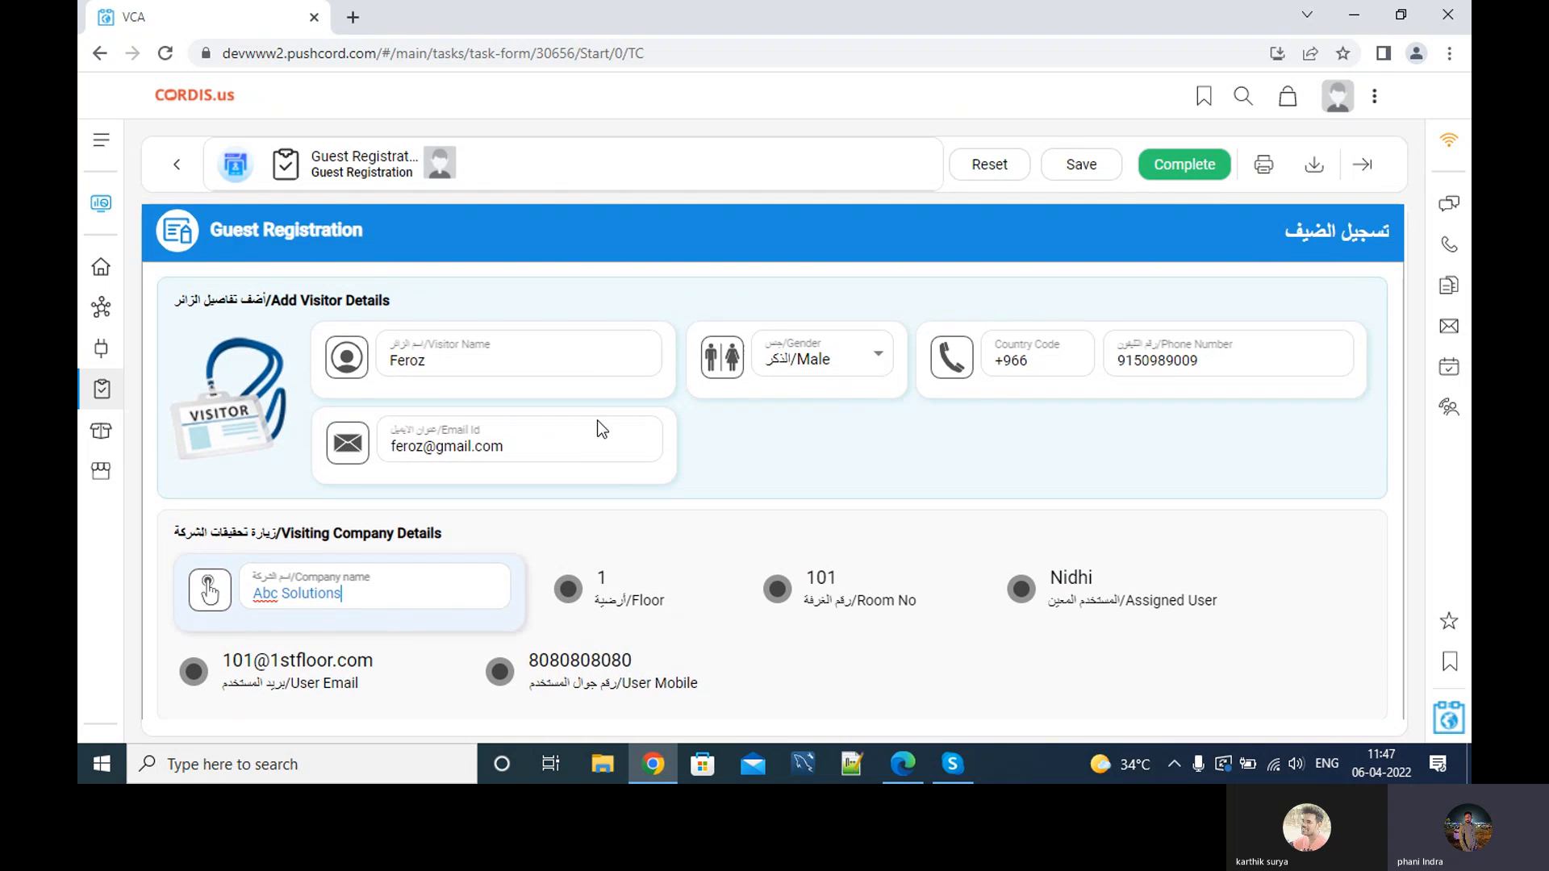
{"action": "scroll", "coordinate": [636, 500], "scroll_direction": "down", "scroll_amount": 4}
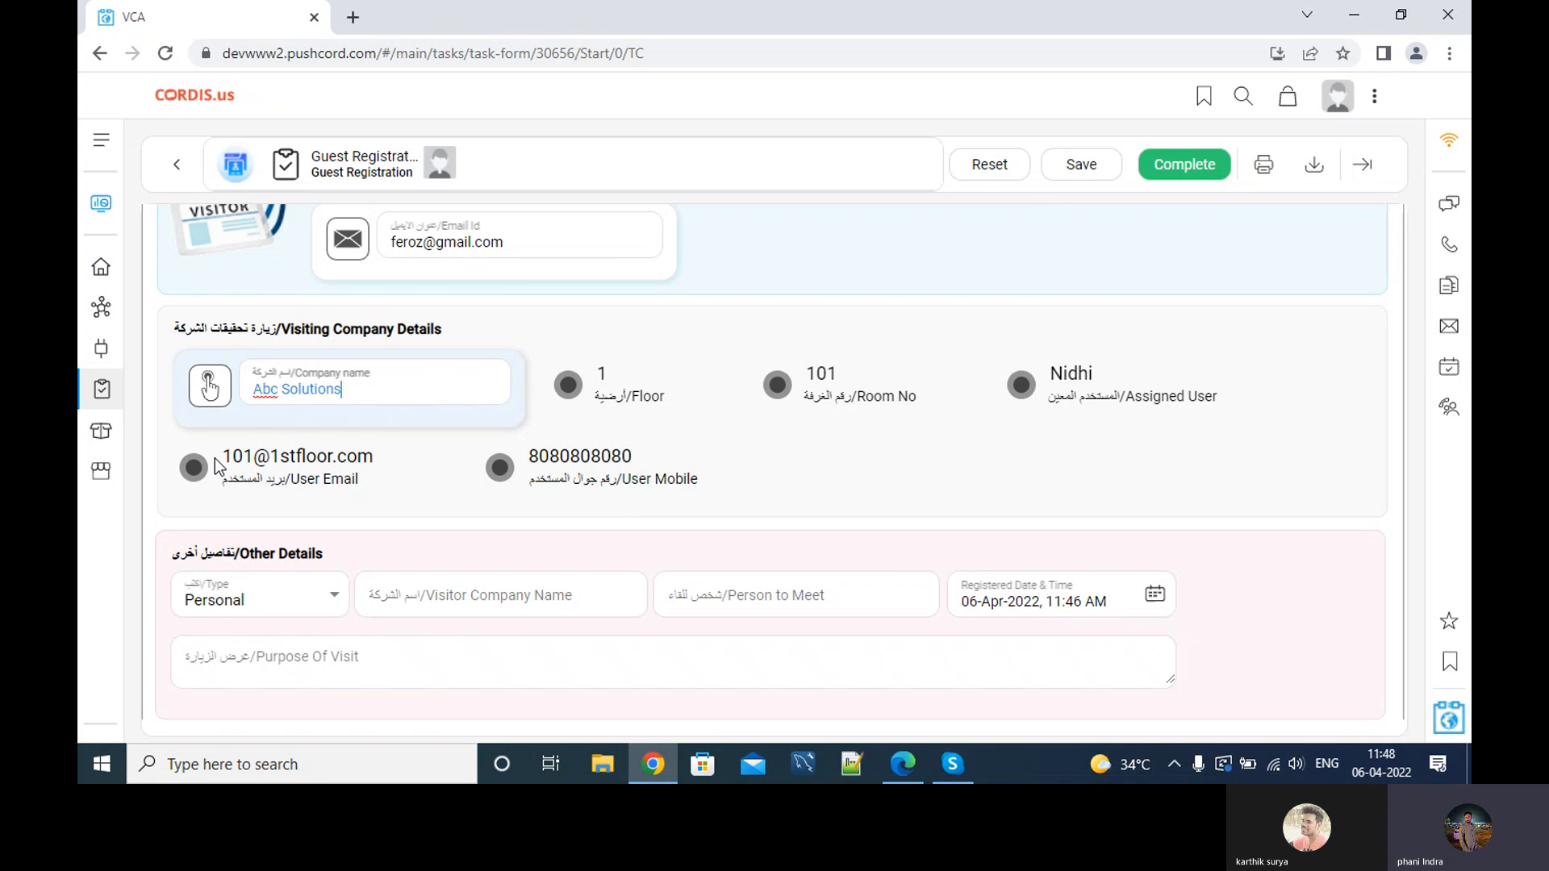
{"action": "scroll", "coordinate": [404, 479], "scroll_direction": "down", "scroll_amount": 2}
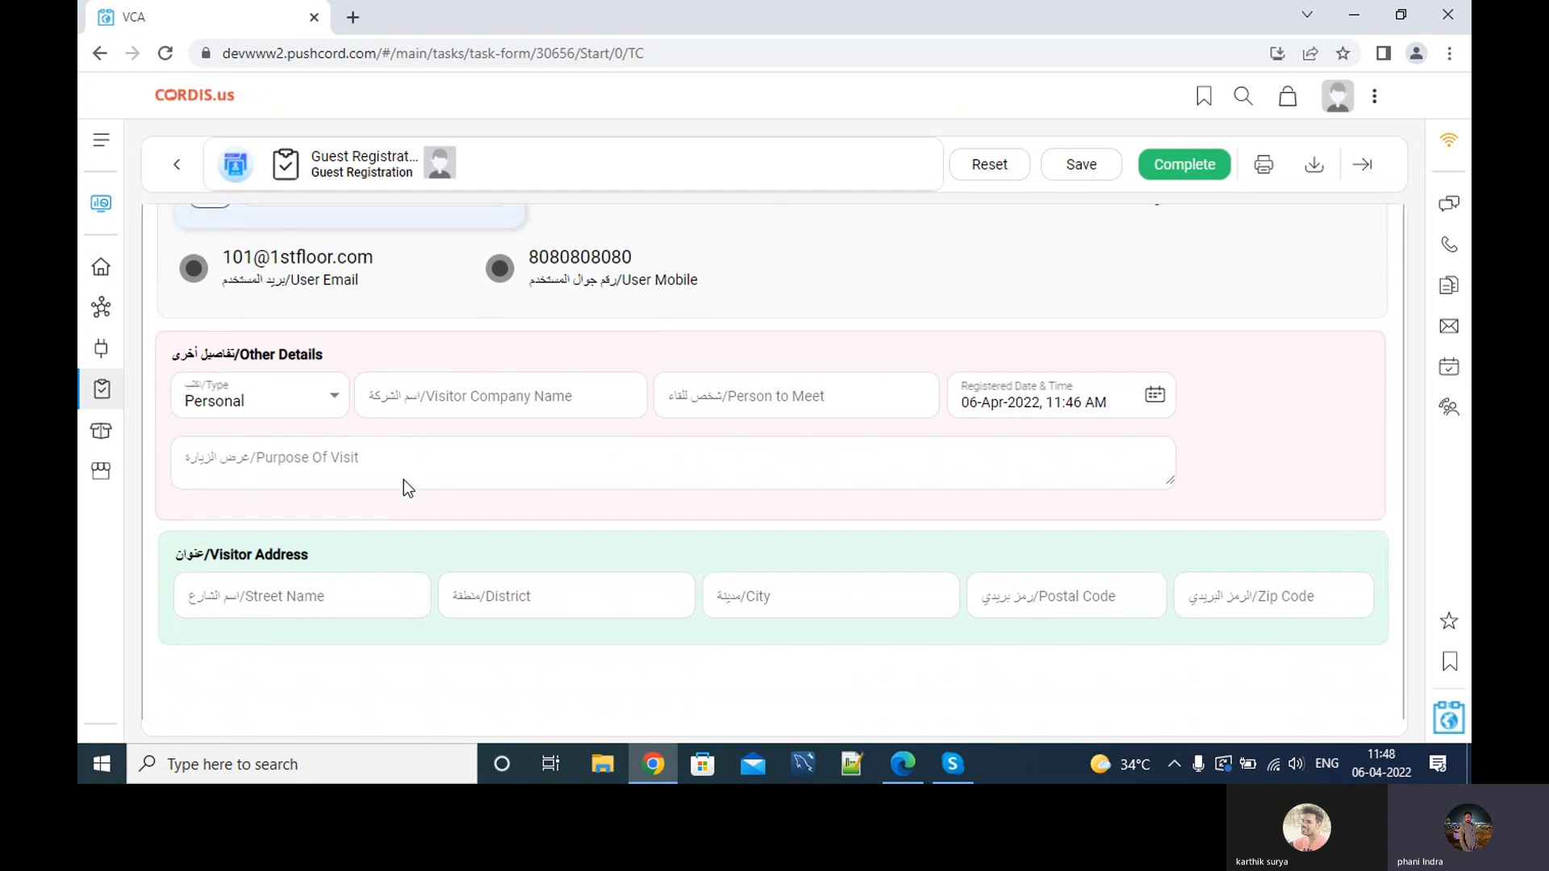
{"action": "scroll", "coordinate": [400, 460], "scroll_direction": "up", "scroll_amount": 2}
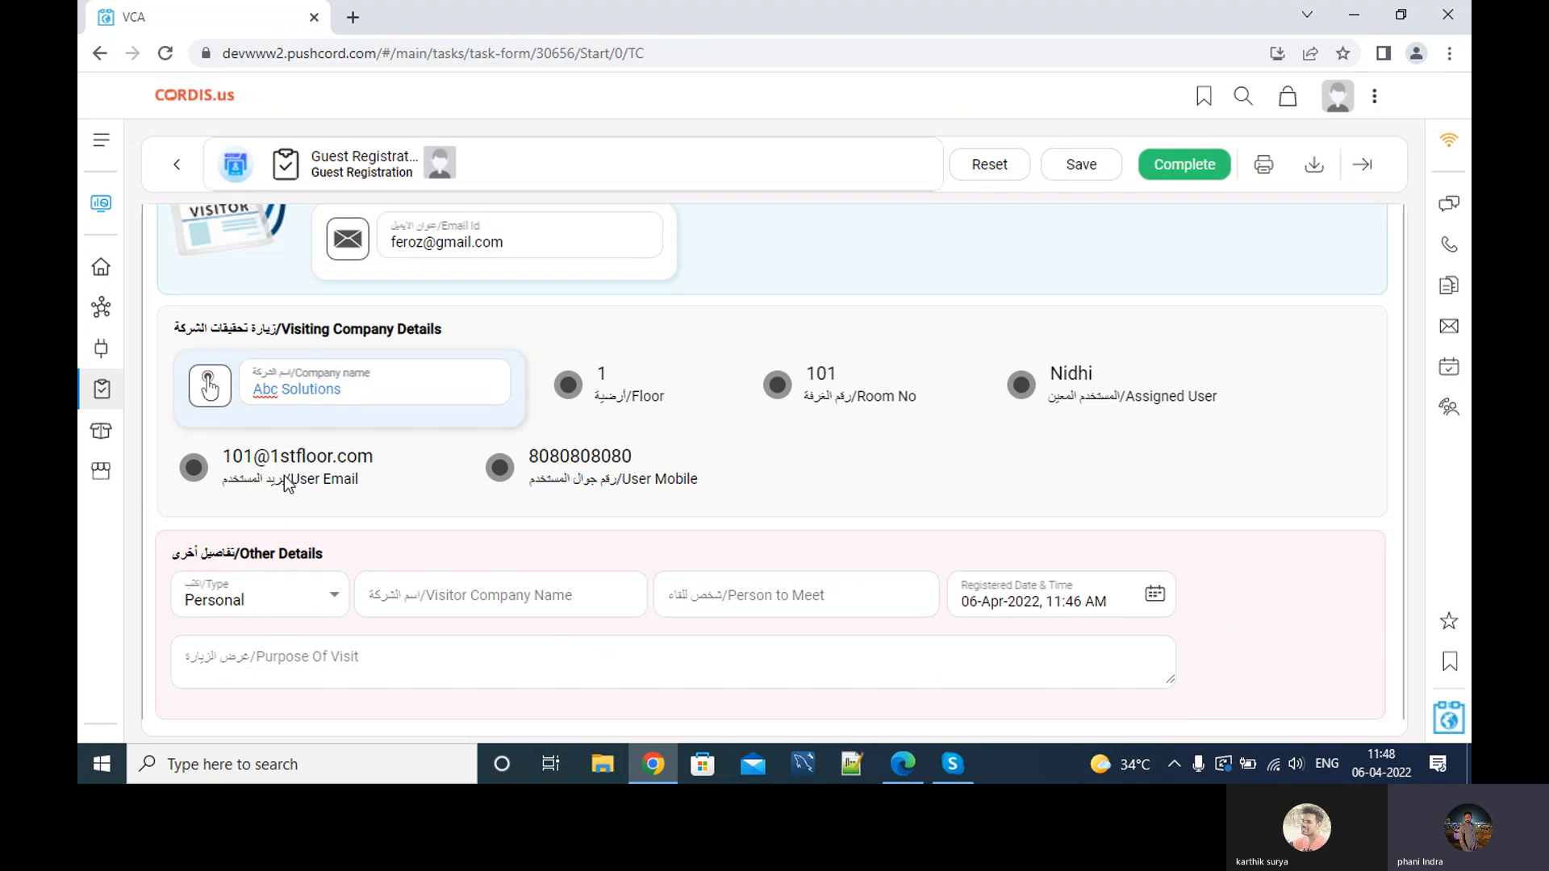
{"action": "scroll", "coordinate": [350, 462], "scroll_direction": "down", "scroll_amount": 1}
{"action": "scroll", "coordinate": [350, 461], "scroll_direction": "down", "scroll_amount": 2}
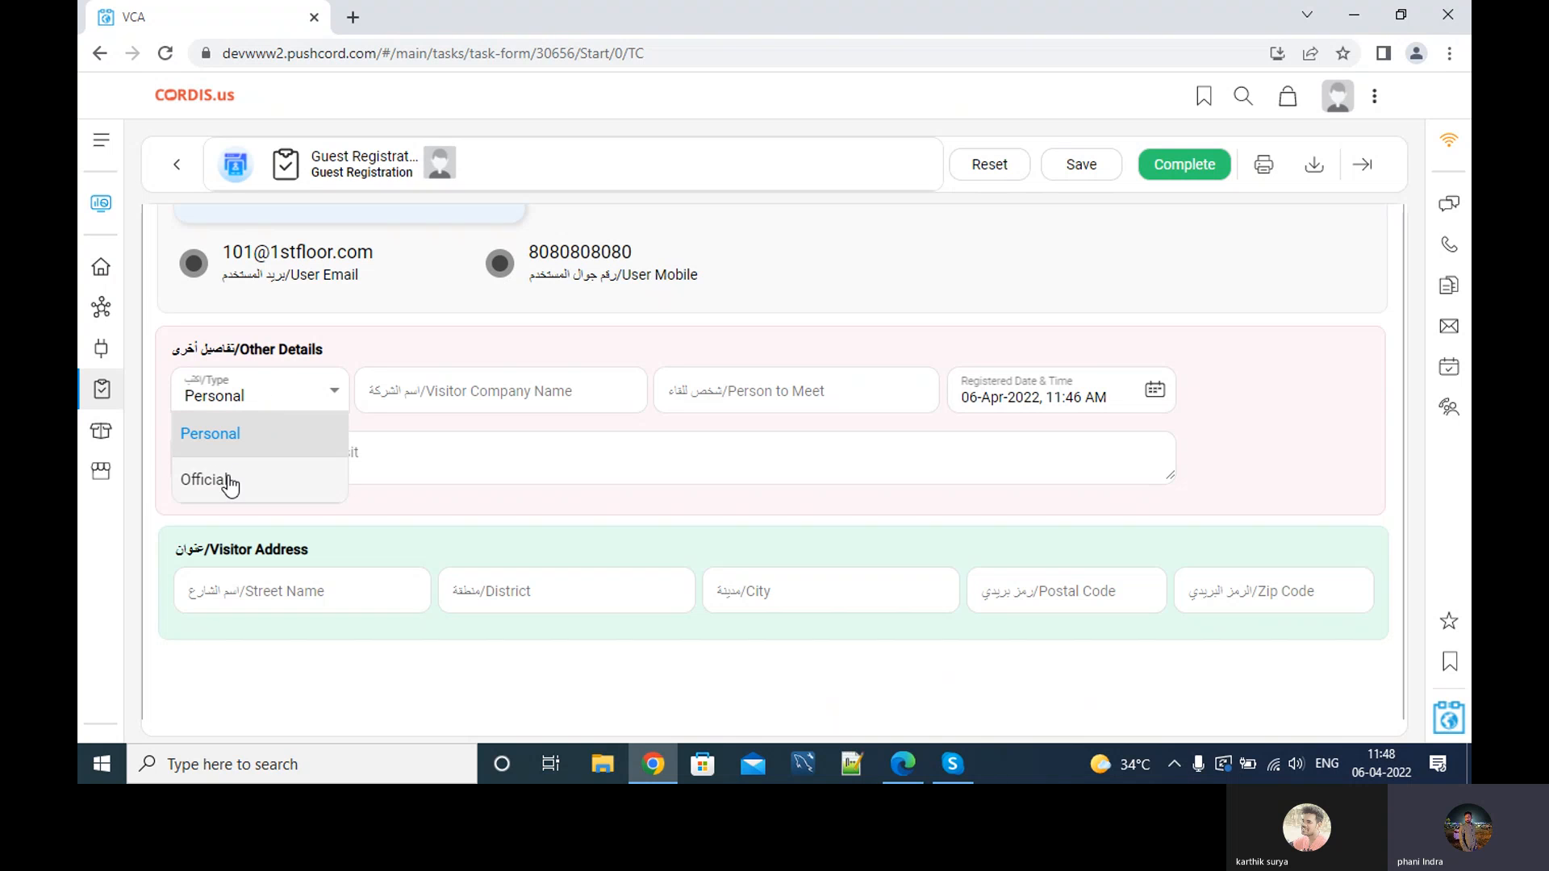
Keep the visit type Personal, with HR as person to meet and Interview as purpose.
{"action": "left_click", "coordinate": [229, 477]}
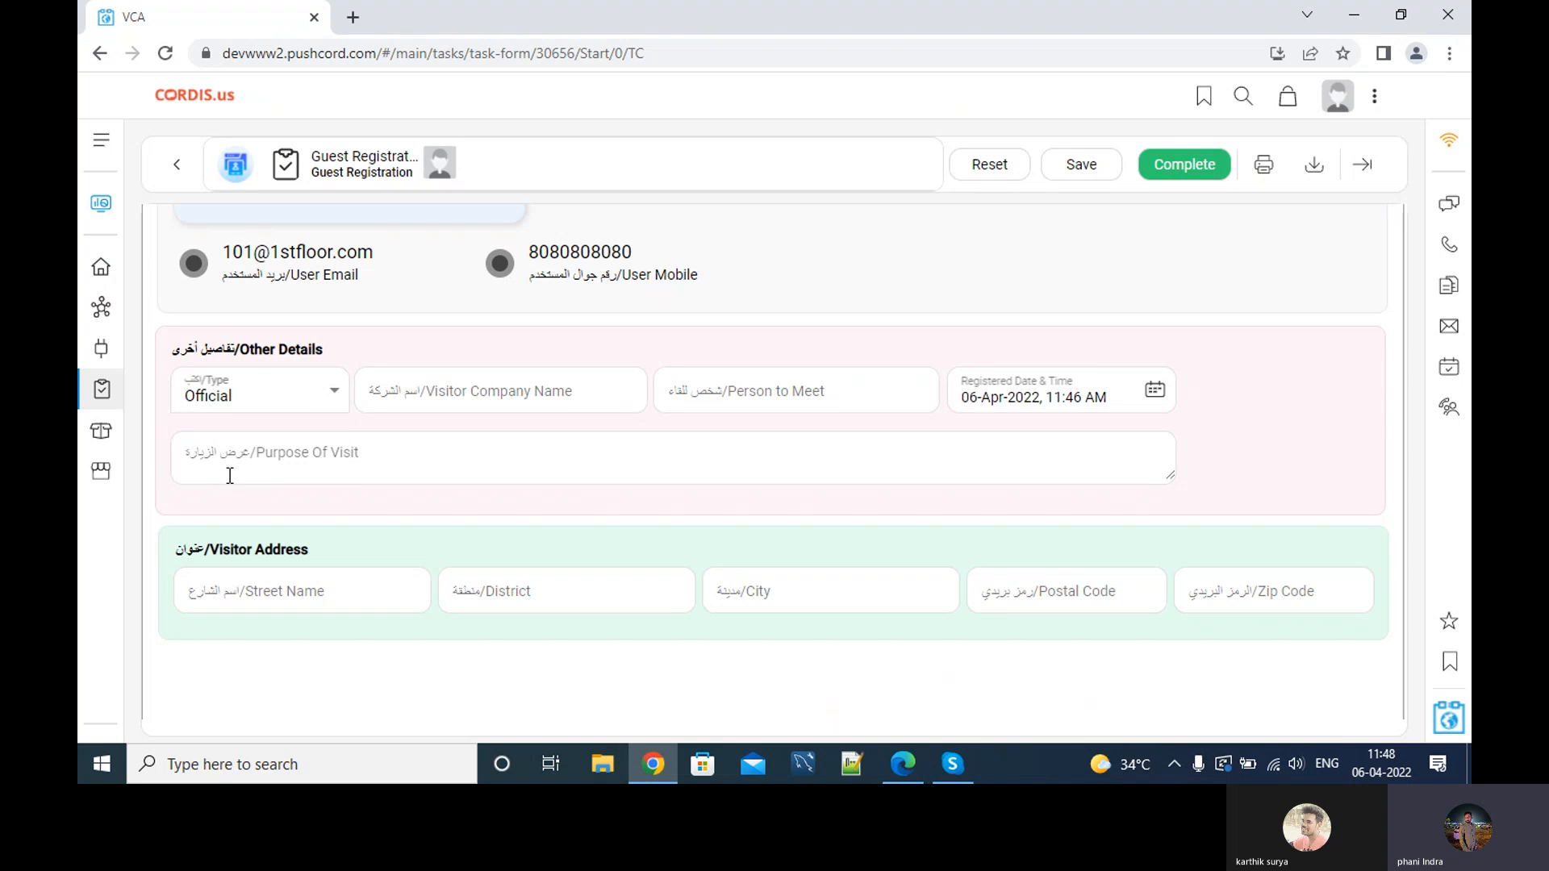
{"action": "left_click", "coordinate": [406, 393]}
{"action": "left_click", "coordinate": [465, 362]}
{"action": "left_click", "coordinate": [305, 399]}
{"action": "left_click", "coordinate": [274, 433]}
{"action": "left_click", "coordinate": [804, 397]}
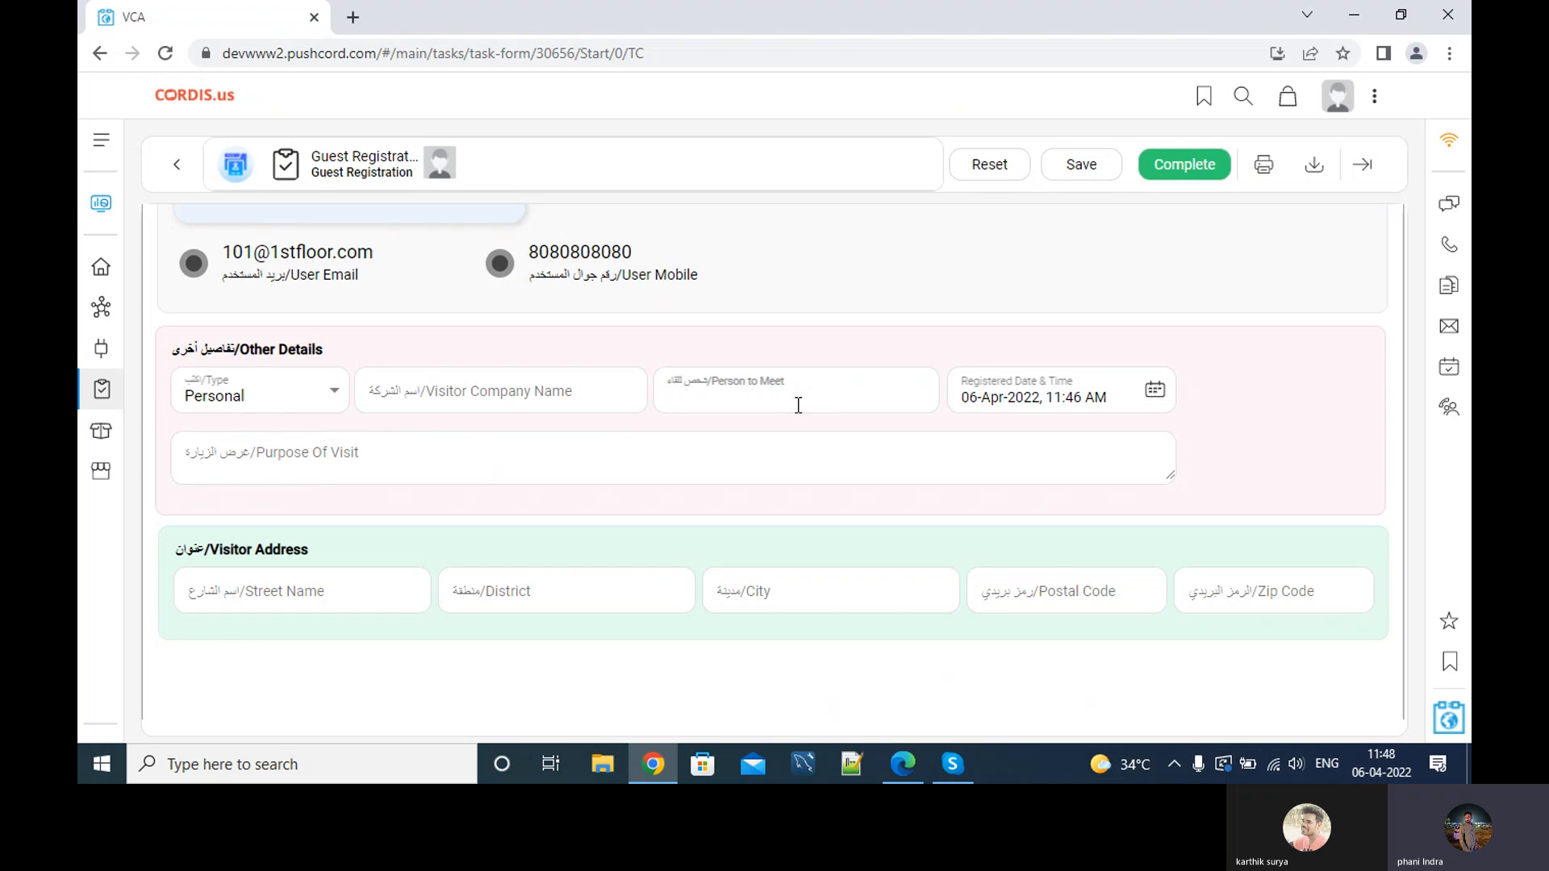
{"action": "left_click", "coordinate": [566, 458]}
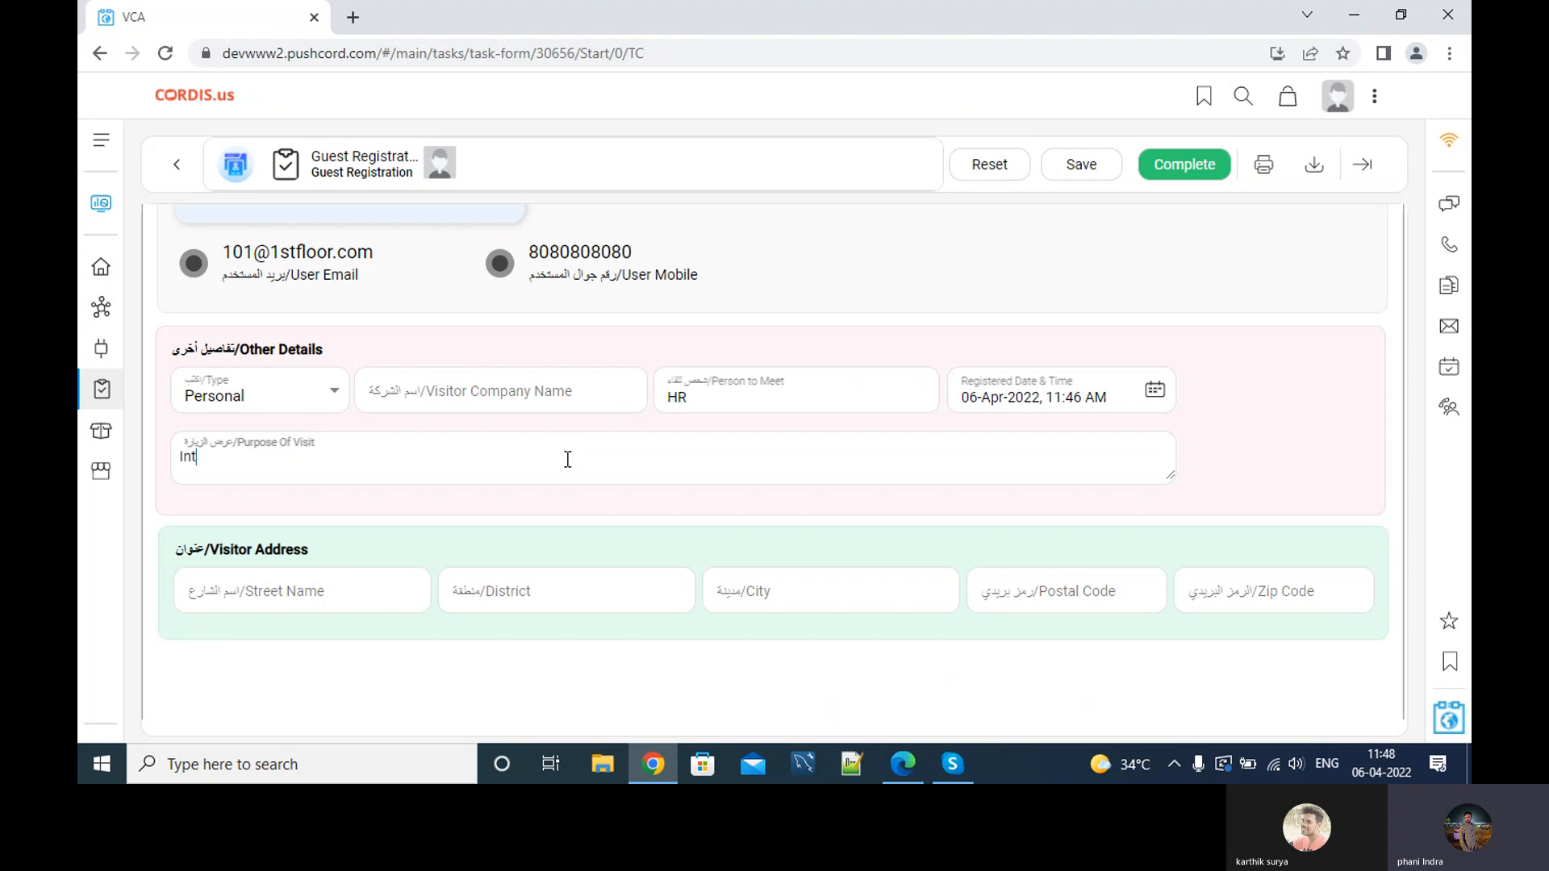
{"action": "type", "text": "Interview"}
Enter the visitor's street, district and city in the address fields.
{"action": "left_click", "coordinate": [304, 602]}
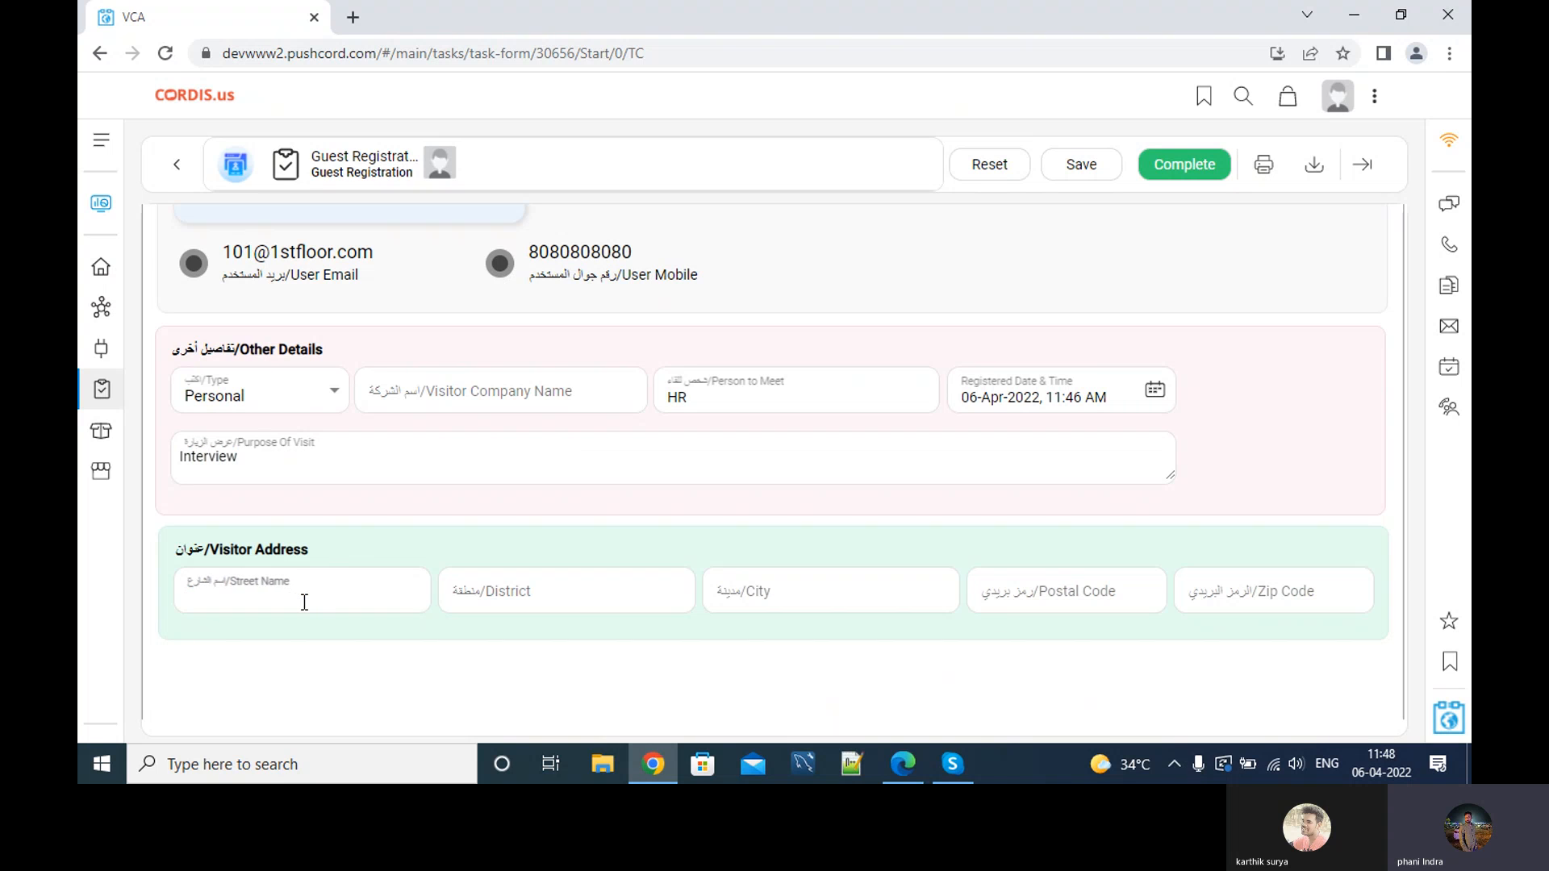
{"action": "type", "text": "al maz"}
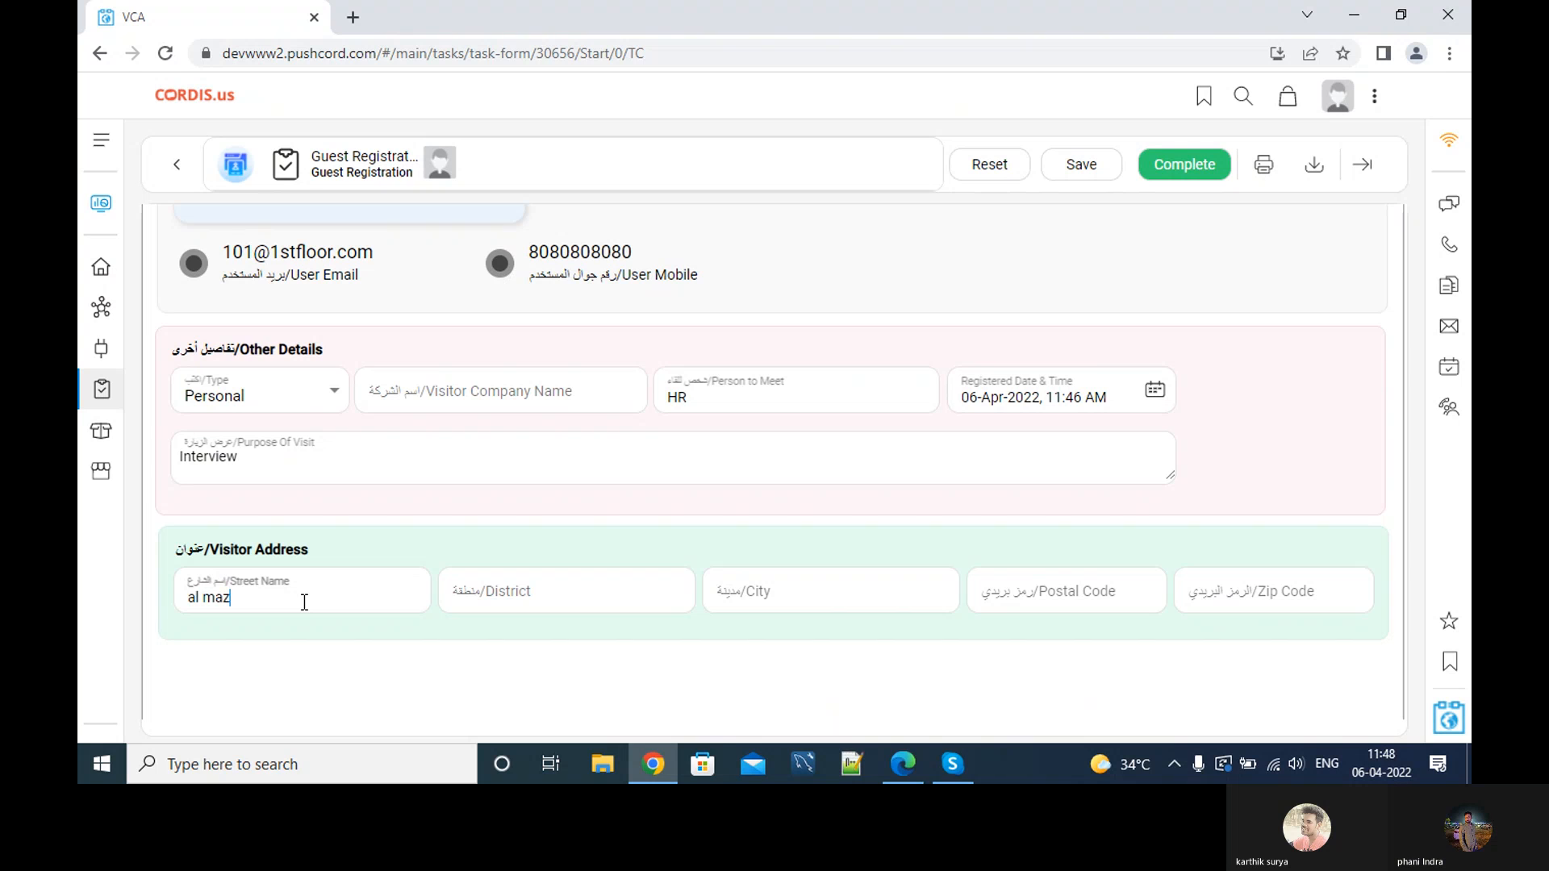
{"action": "key", "text": "BackSpace"}
{"action": "type", "text": "dina street"}
{"action": "key", "text": "Tab"}
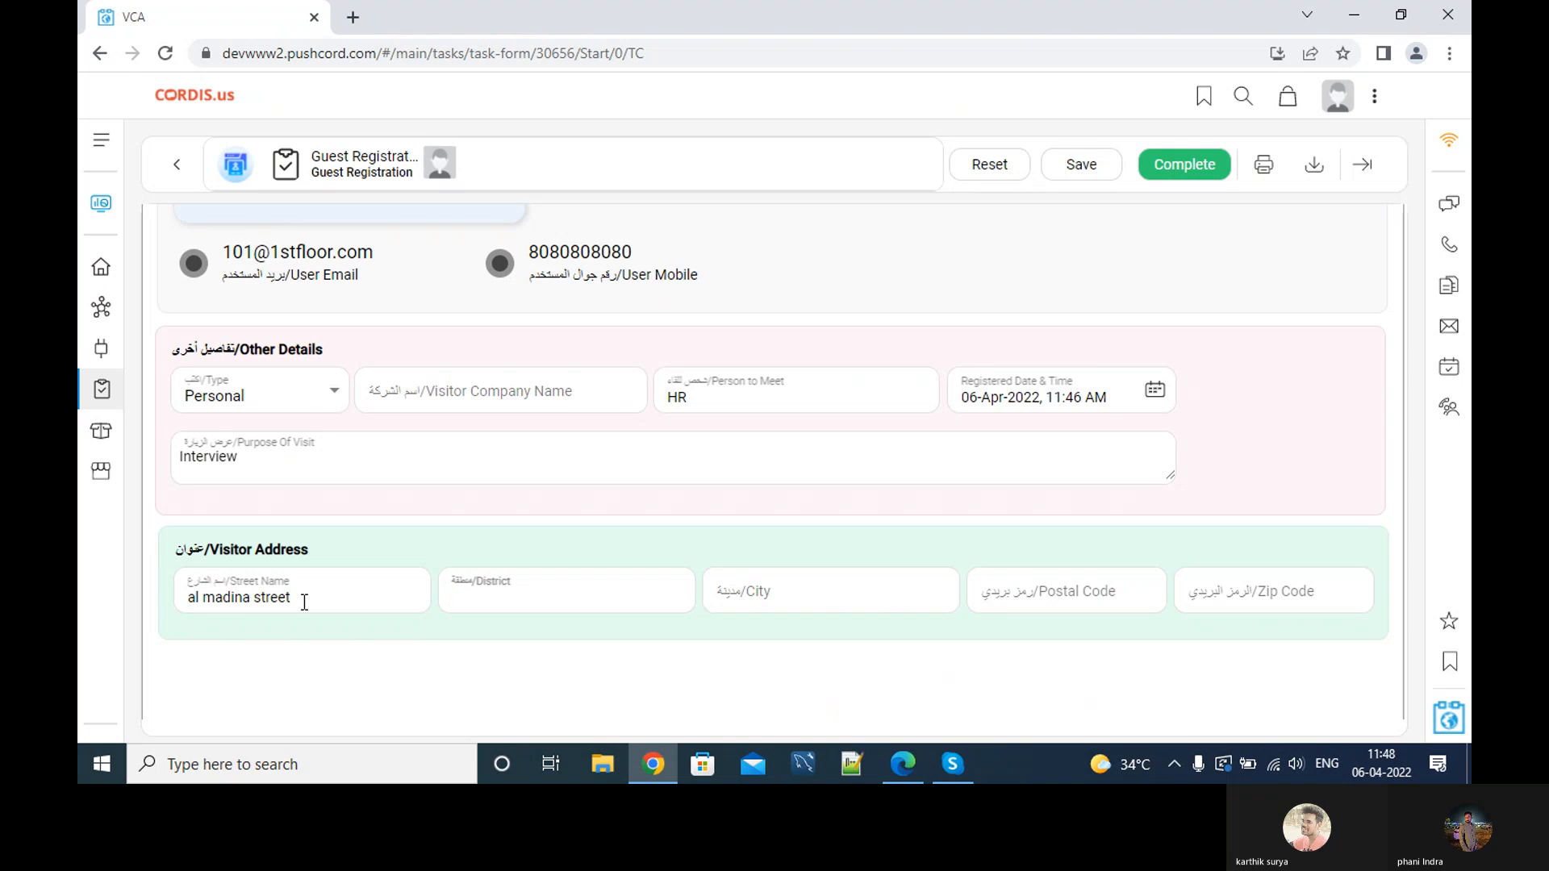
{"action": "type", "text": "W g dist"}
{"action": "key", "text": "Tab"}
{"action": "type", "text": "El"}
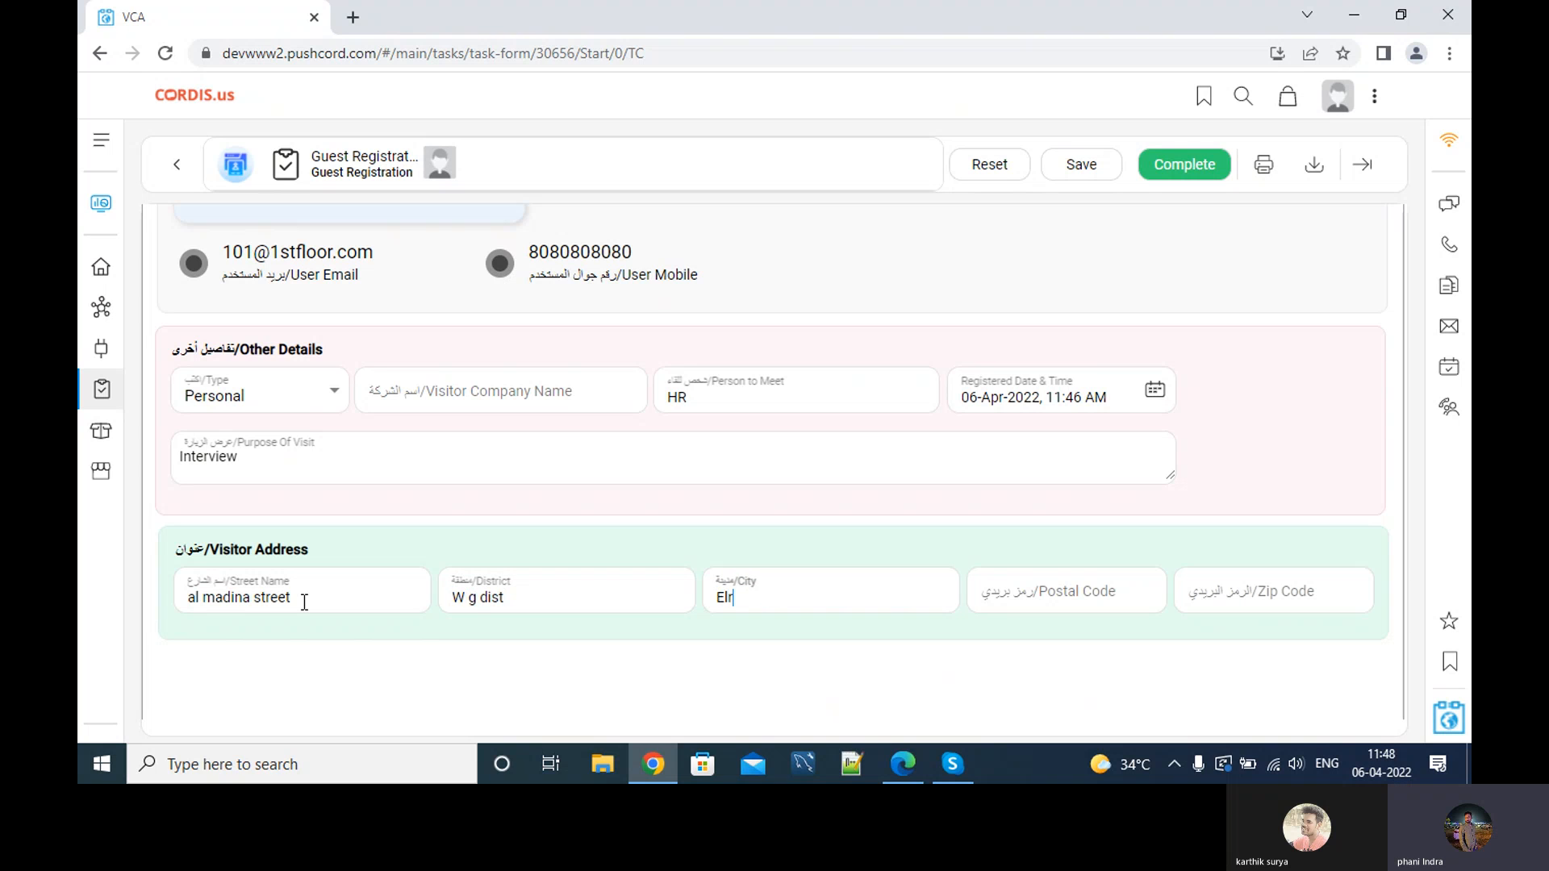
{"action": "key", "text": "Tab"}
{"action": "key", "text": "Tab"}
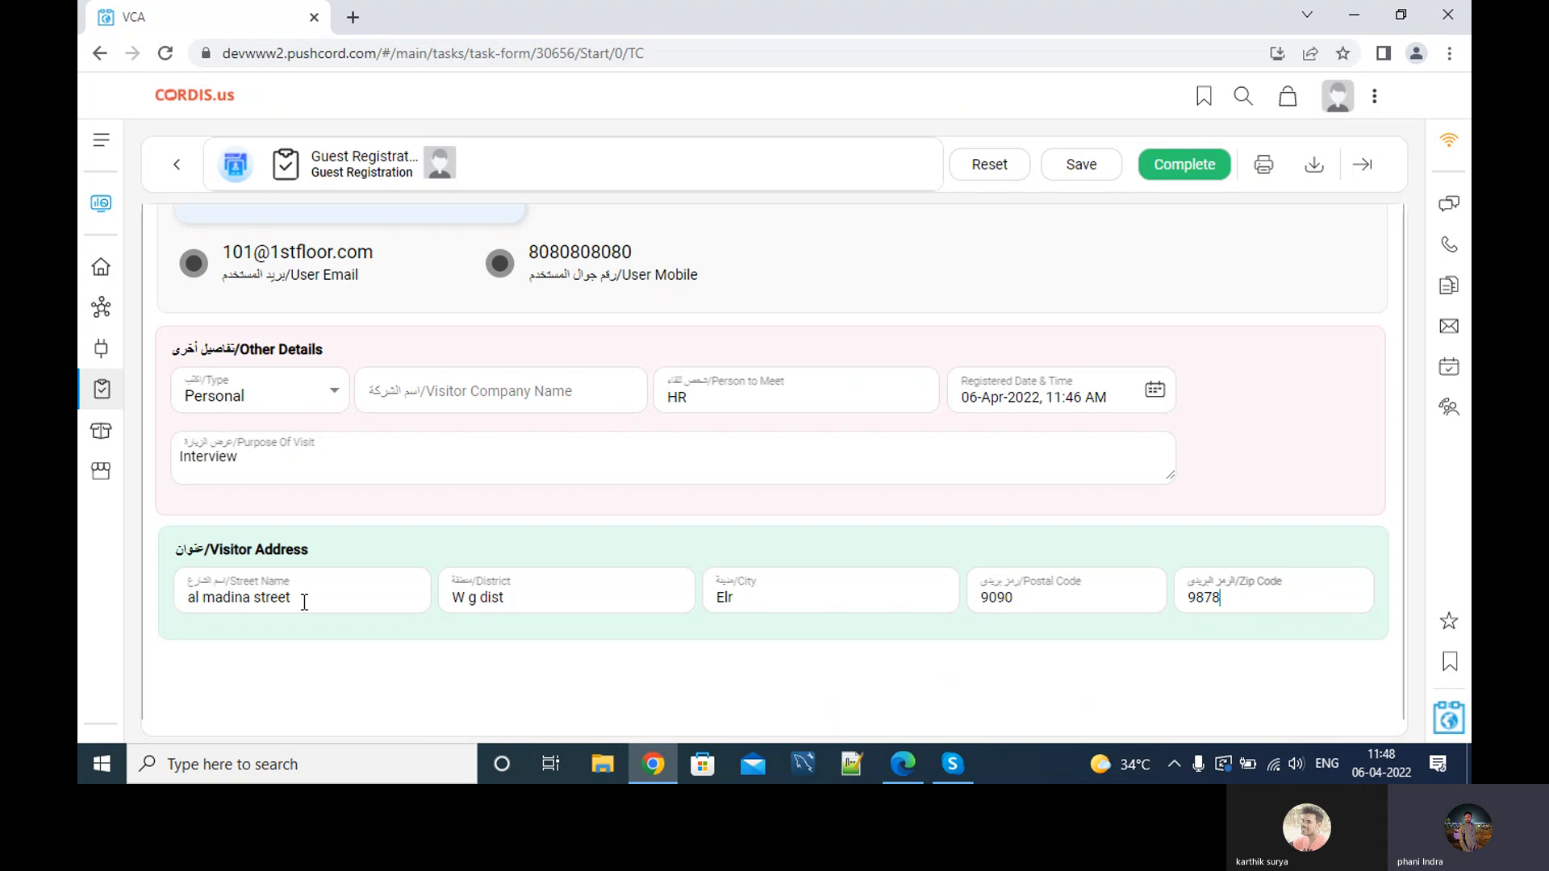
{"action": "scroll", "coordinate": [363, 581], "scroll_direction": "down", "scroll_amount": 3}
{"action": "scroll", "coordinate": [365, 574], "scroll_direction": "up", "scroll_amount": 4}
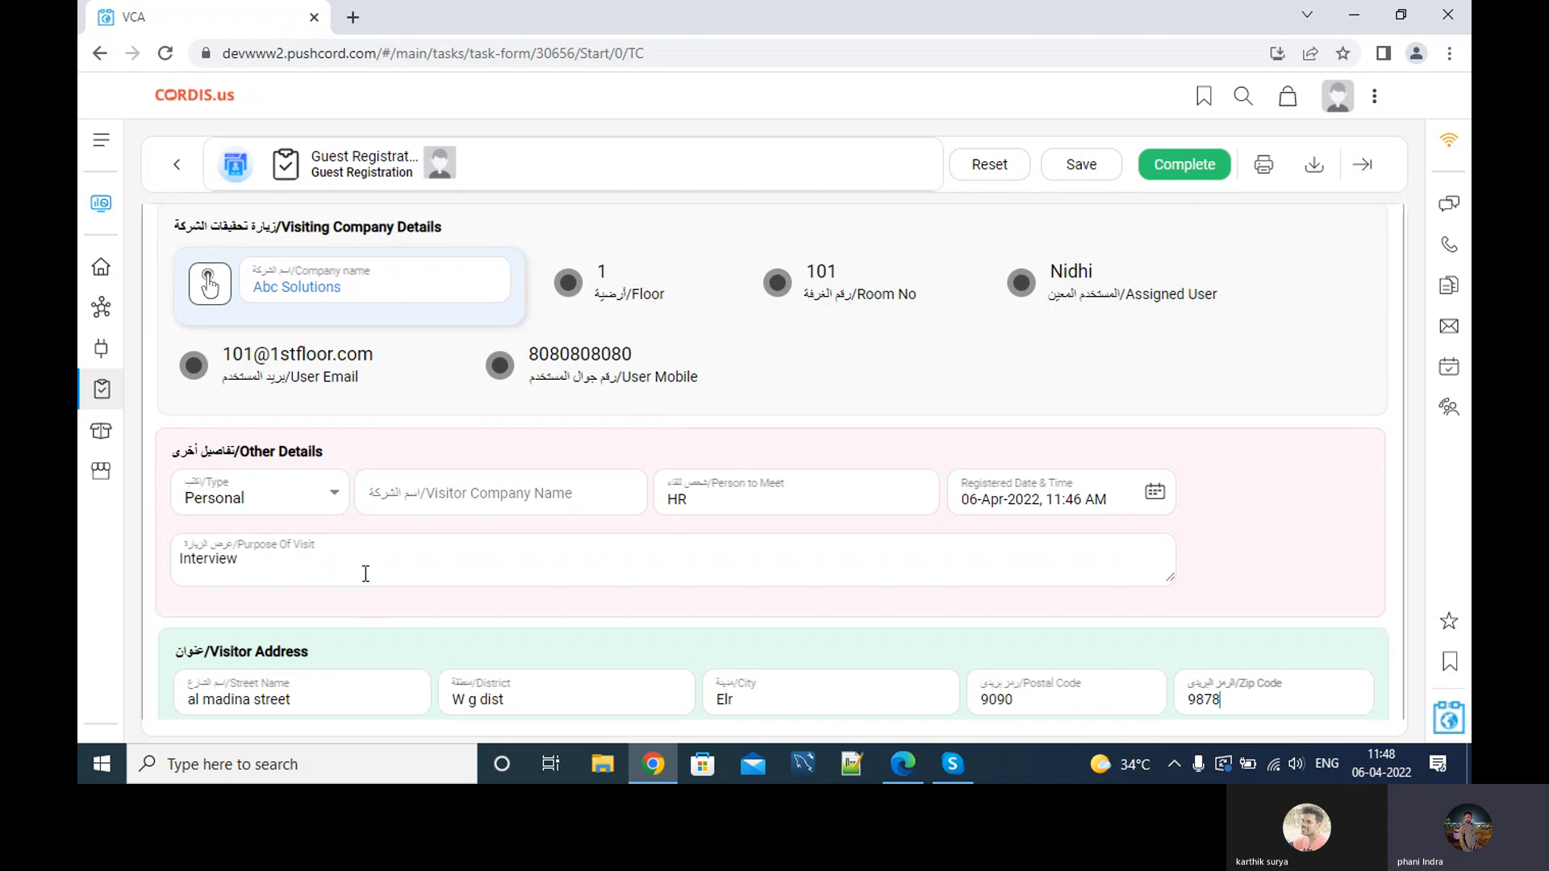
{"action": "scroll", "coordinate": [365, 574], "scroll_direction": "up", "scroll_amount": 4}
Submit the guest registration, log out, and sign back in as the Abc Solutions user.
{"action": "left_click", "coordinate": [1176, 168]}
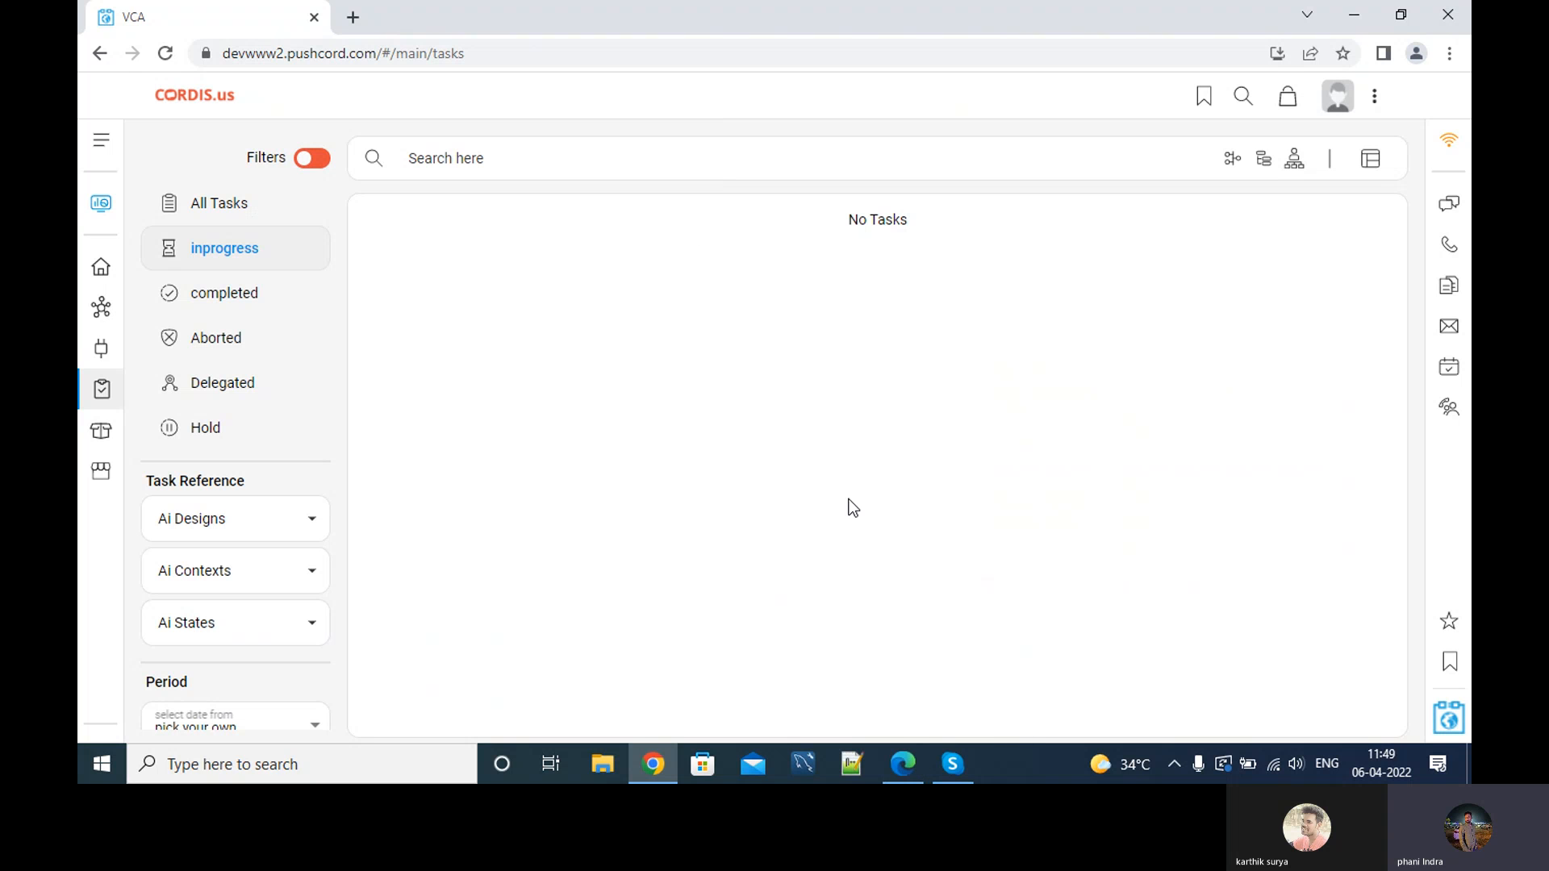
{"action": "left_click", "coordinate": [903, 763]}
{"action": "left_click", "coordinate": [1374, 97]}
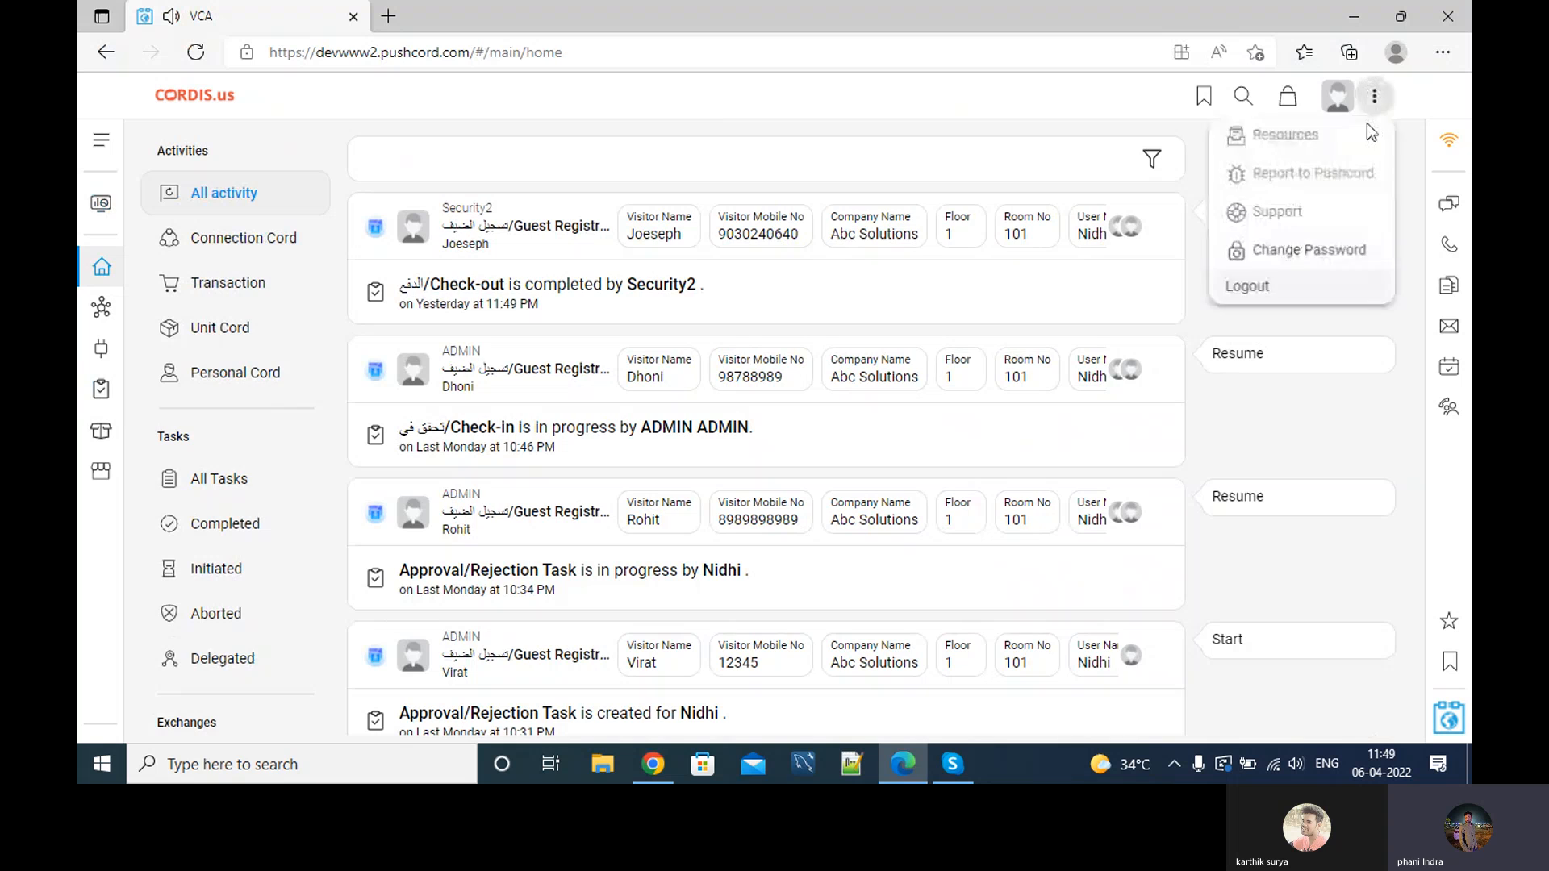
{"action": "left_click", "coordinate": [1274, 298]}
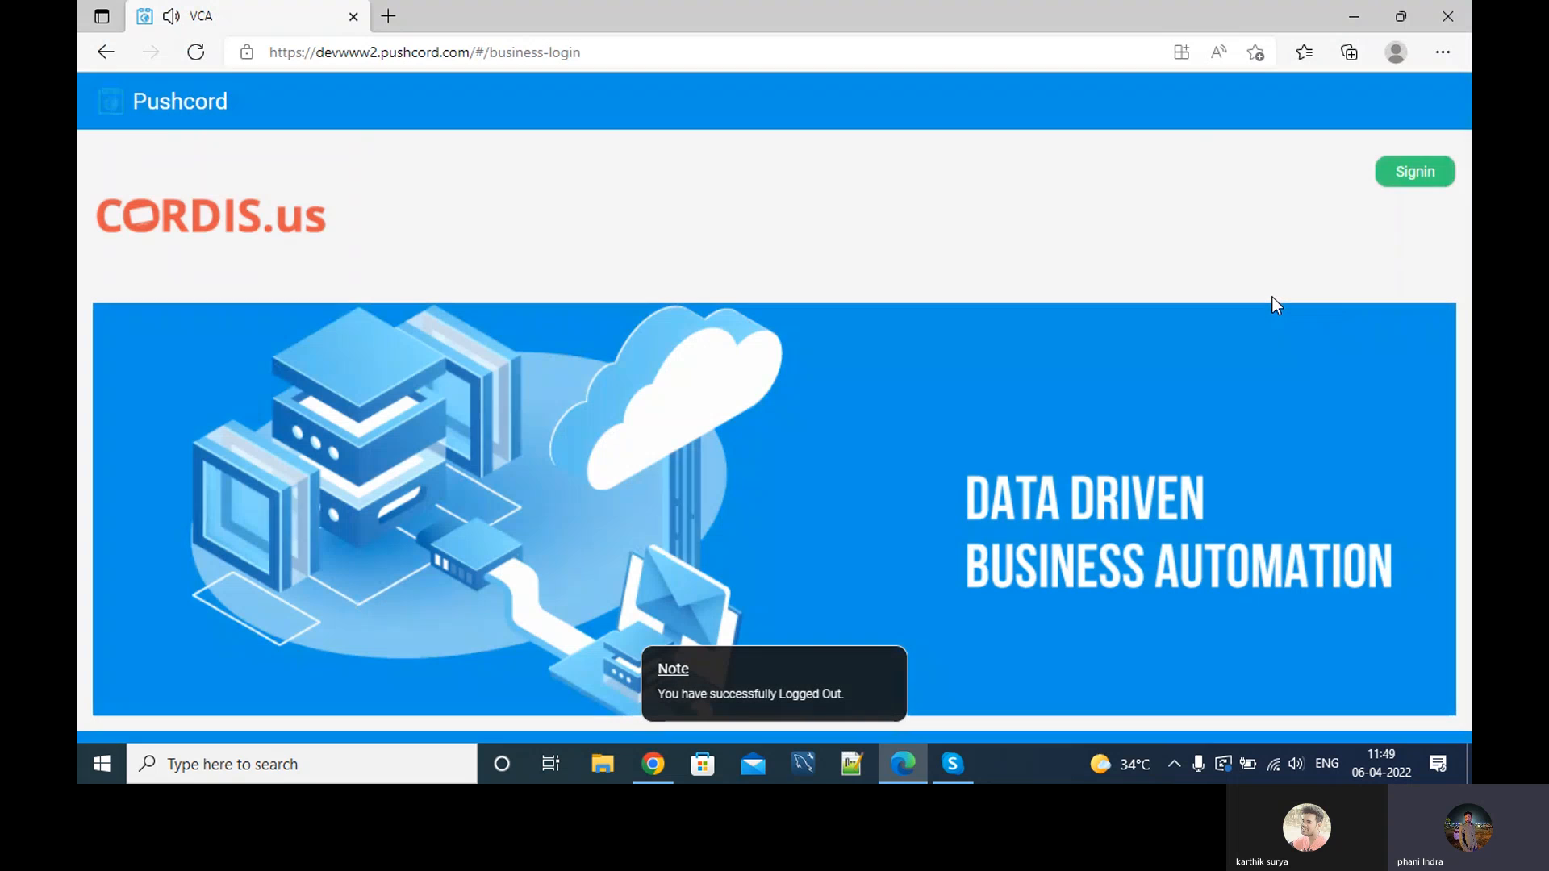
{"action": "left_click", "coordinate": [1404, 172]}
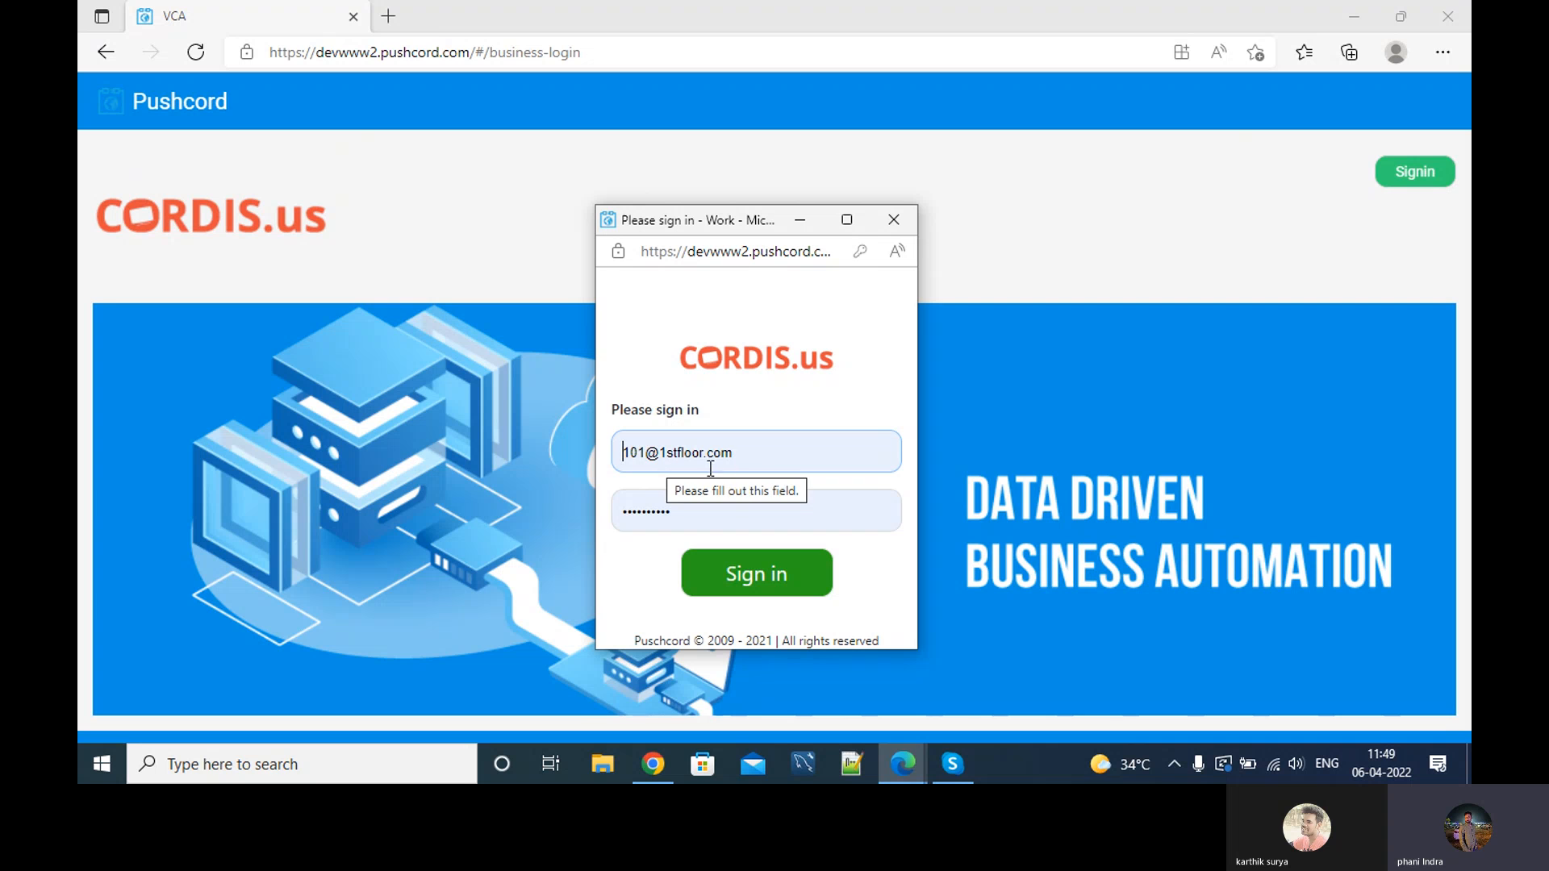
{"action": "left_click", "coordinate": [770, 578]}
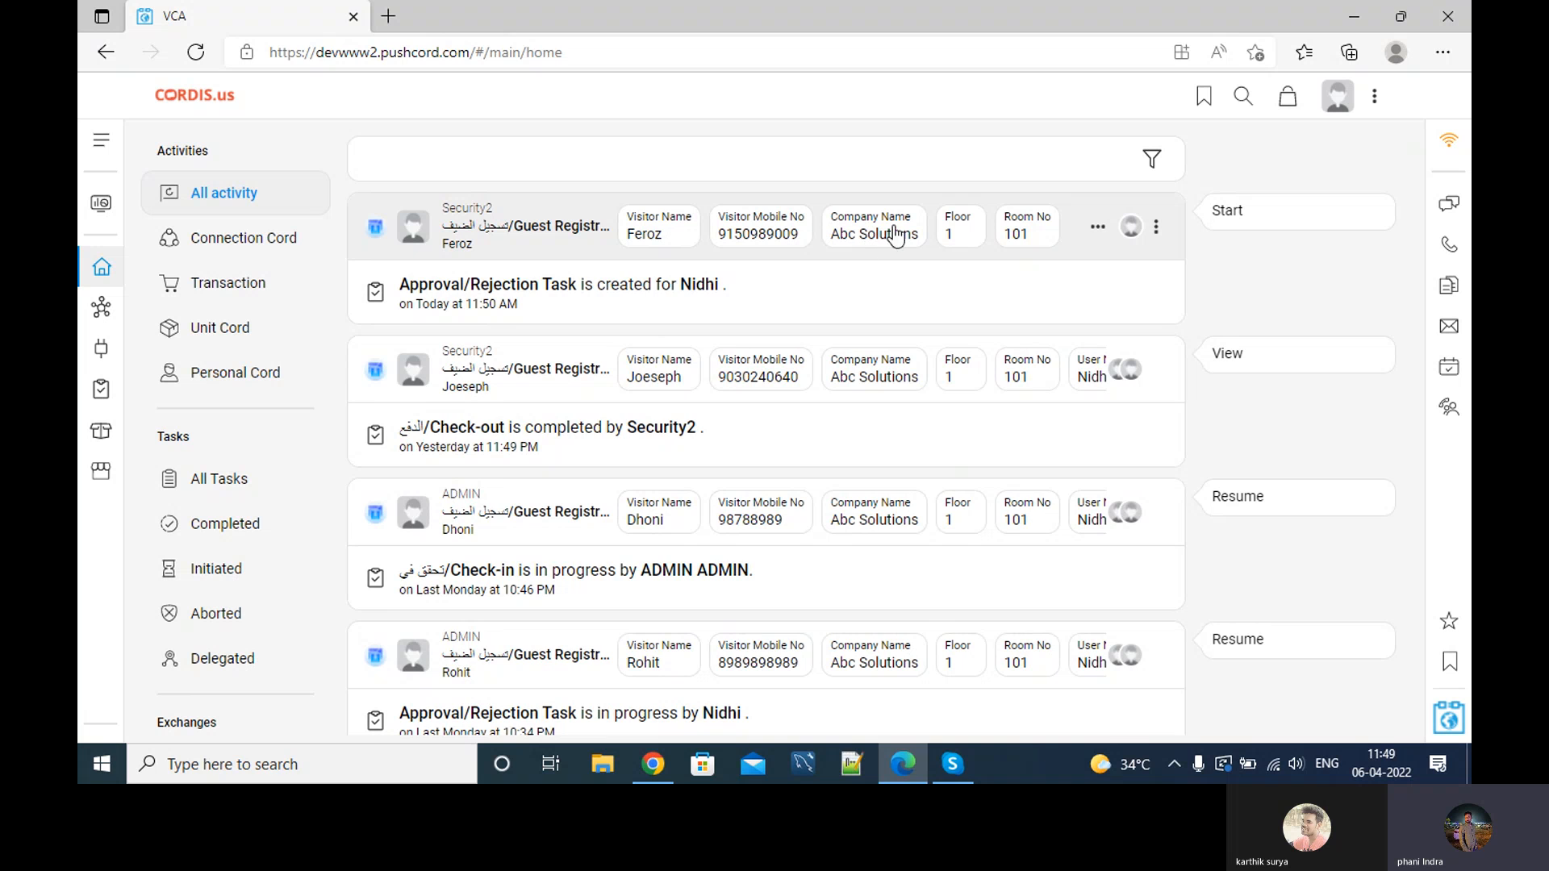
Expand the new visitor's entry in the activity feed, then go to the Dashboard page.
{"action": "left_click", "coordinate": [1095, 230]}
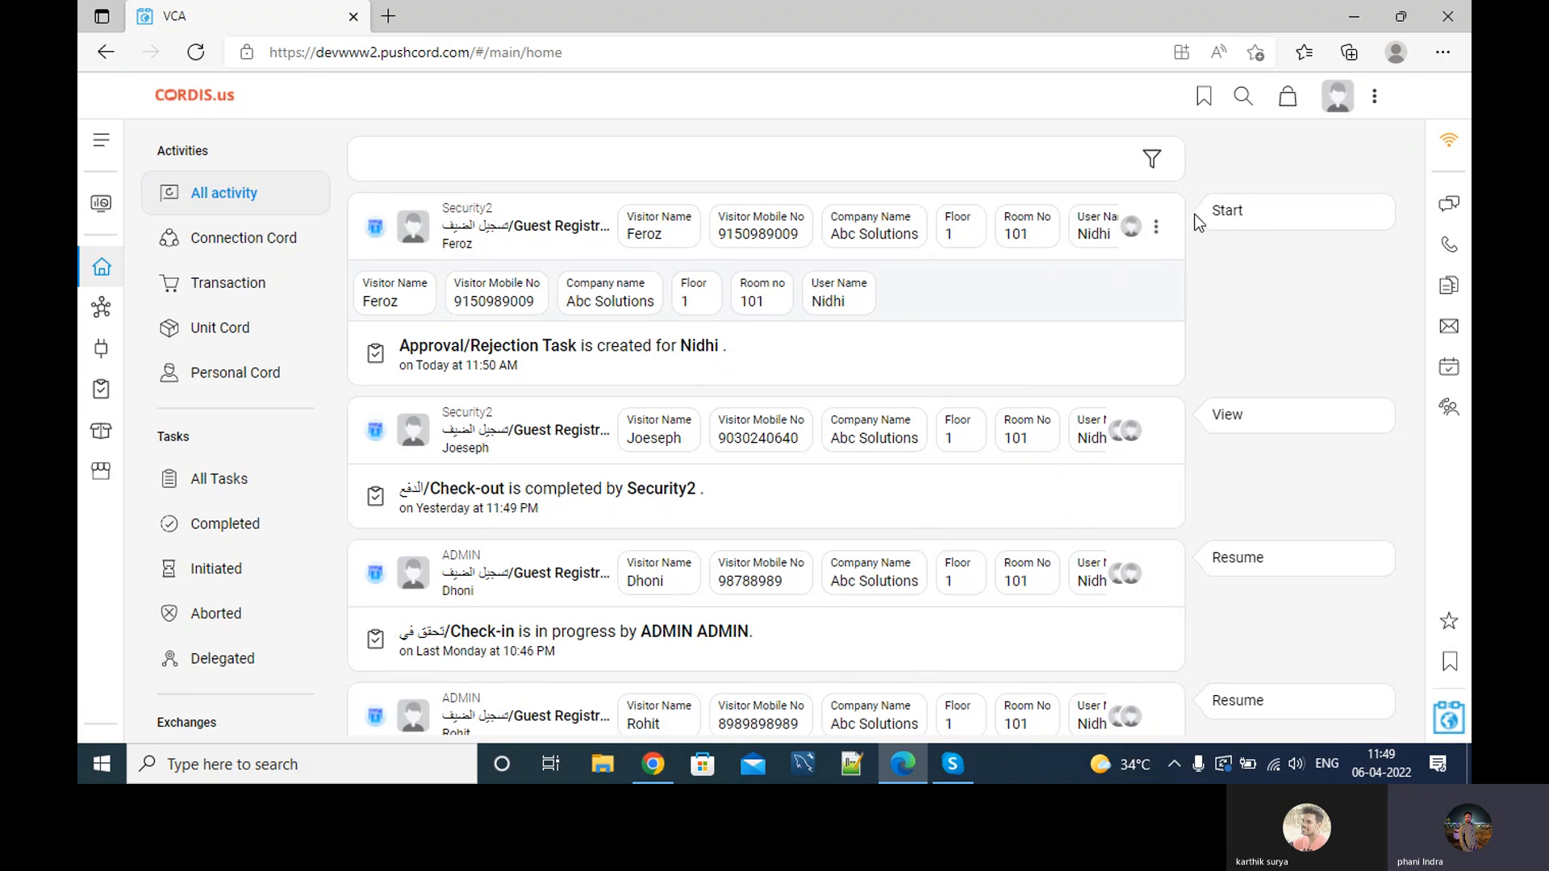
{"action": "left_click", "coordinate": [101, 144]}
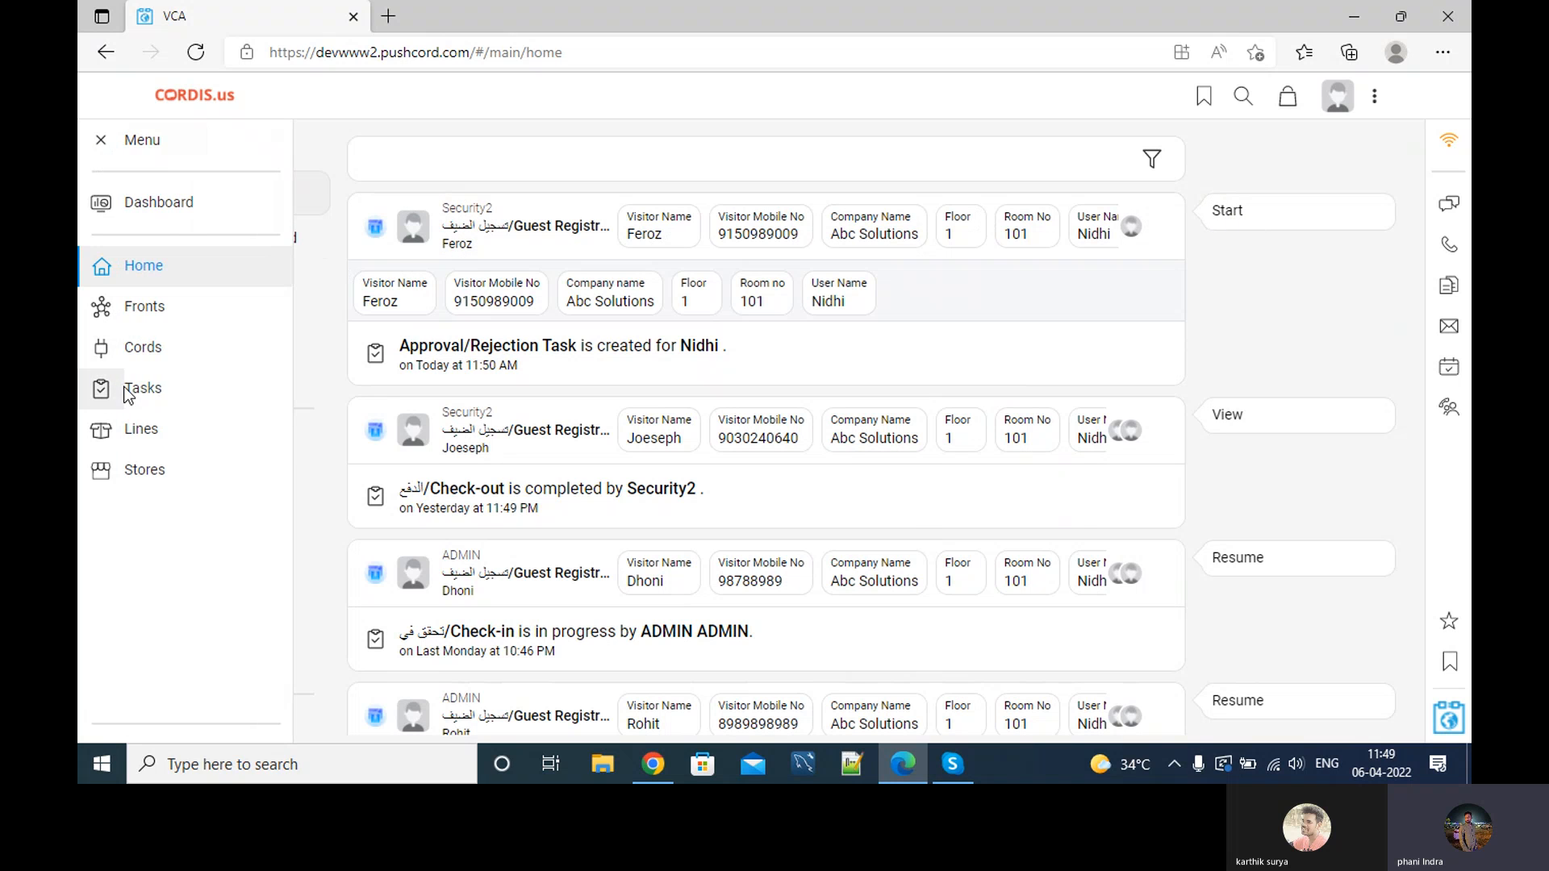
{"action": "left_click", "coordinate": [100, 145]}
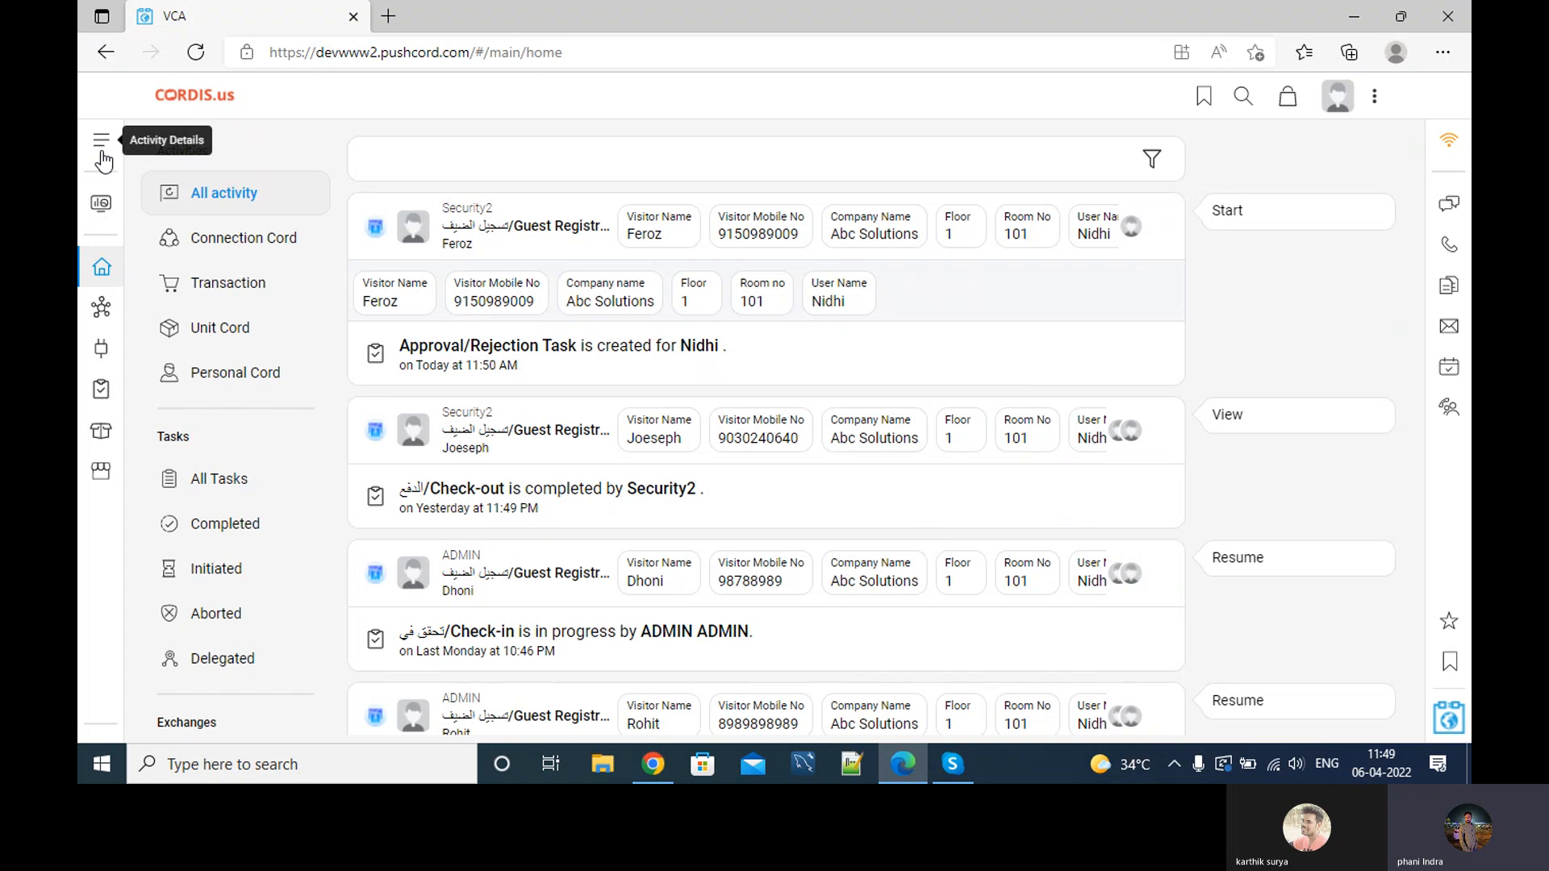
{"action": "left_click", "coordinate": [98, 207]}
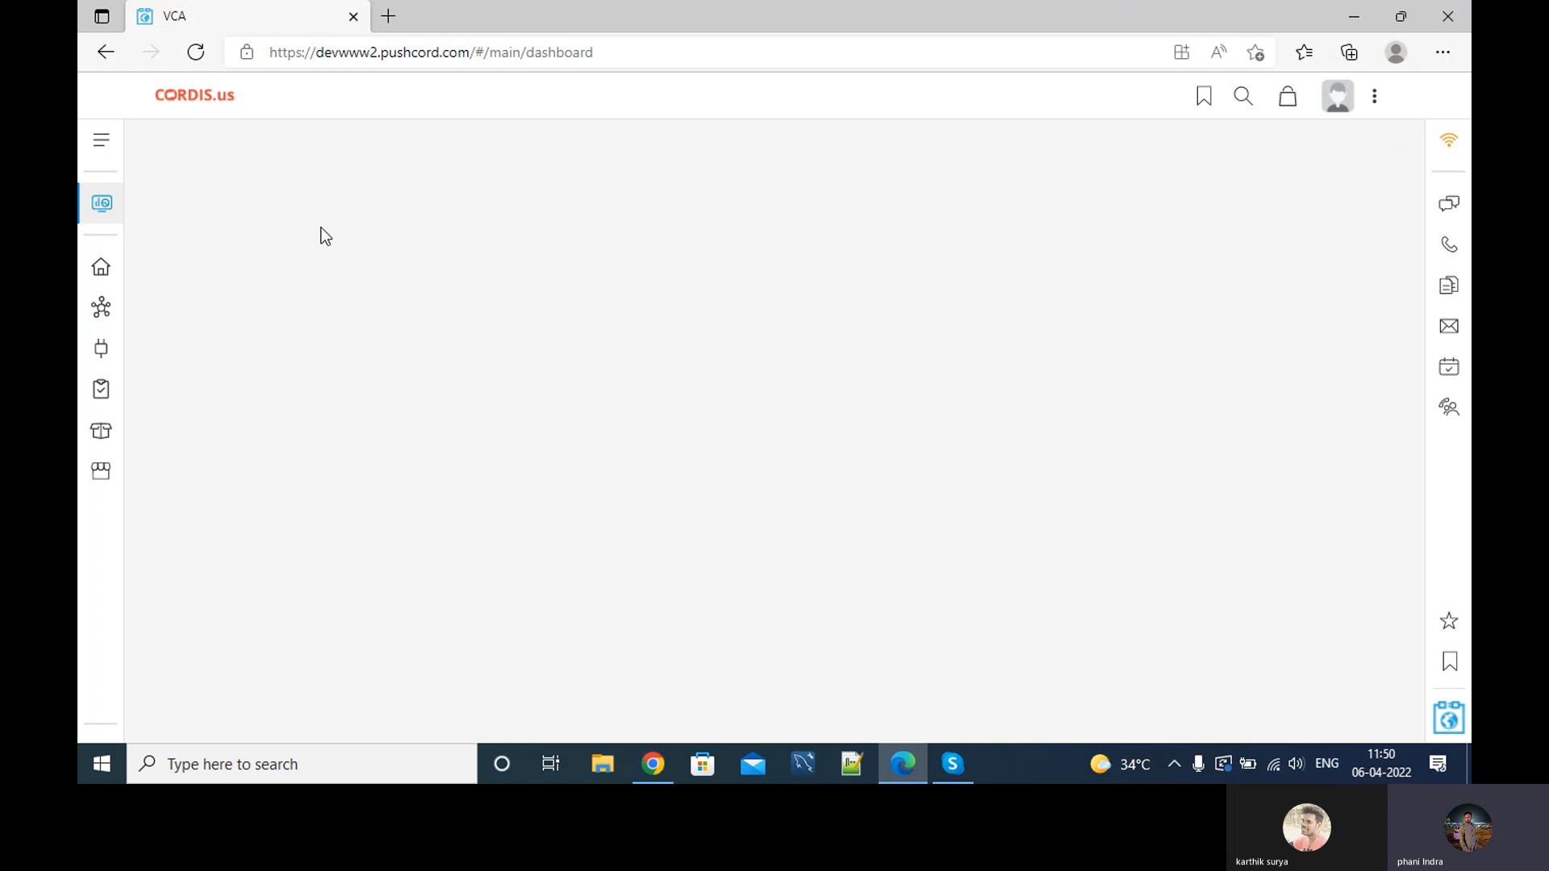
Open the visitor's Approval/Rejection task from Tasks and tick Approve.
{"action": "left_click", "coordinate": [97, 393]}
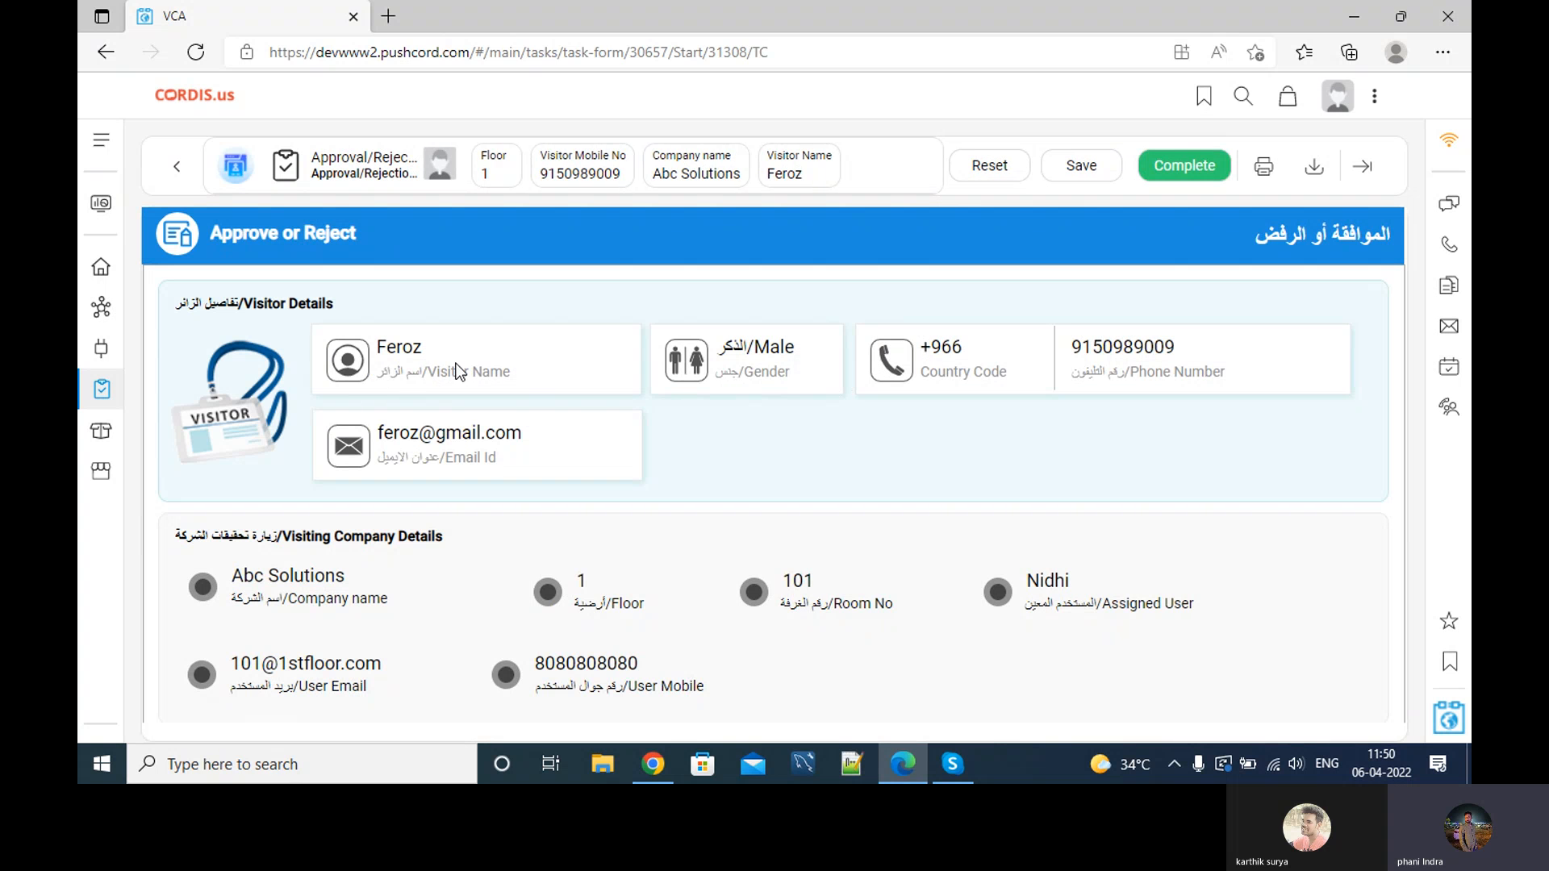
{"action": "scroll", "coordinate": [884, 441], "scroll_direction": "down", "scroll_amount": 1}
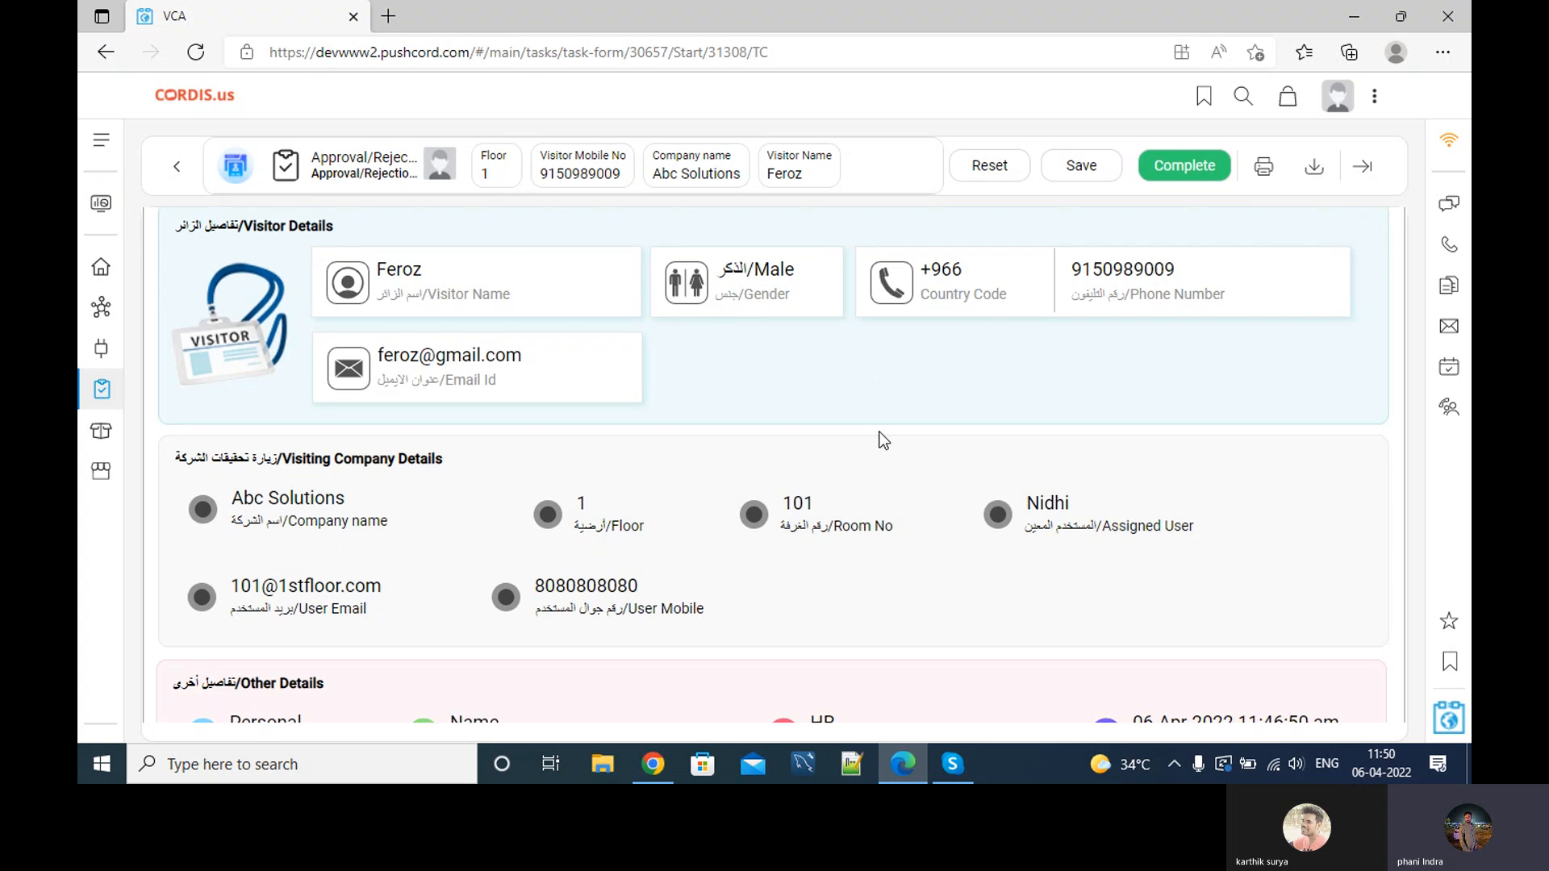
{"action": "scroll", "coordinate": [595, 469], "scroll_direction": "down", "scroll_amount": 5}
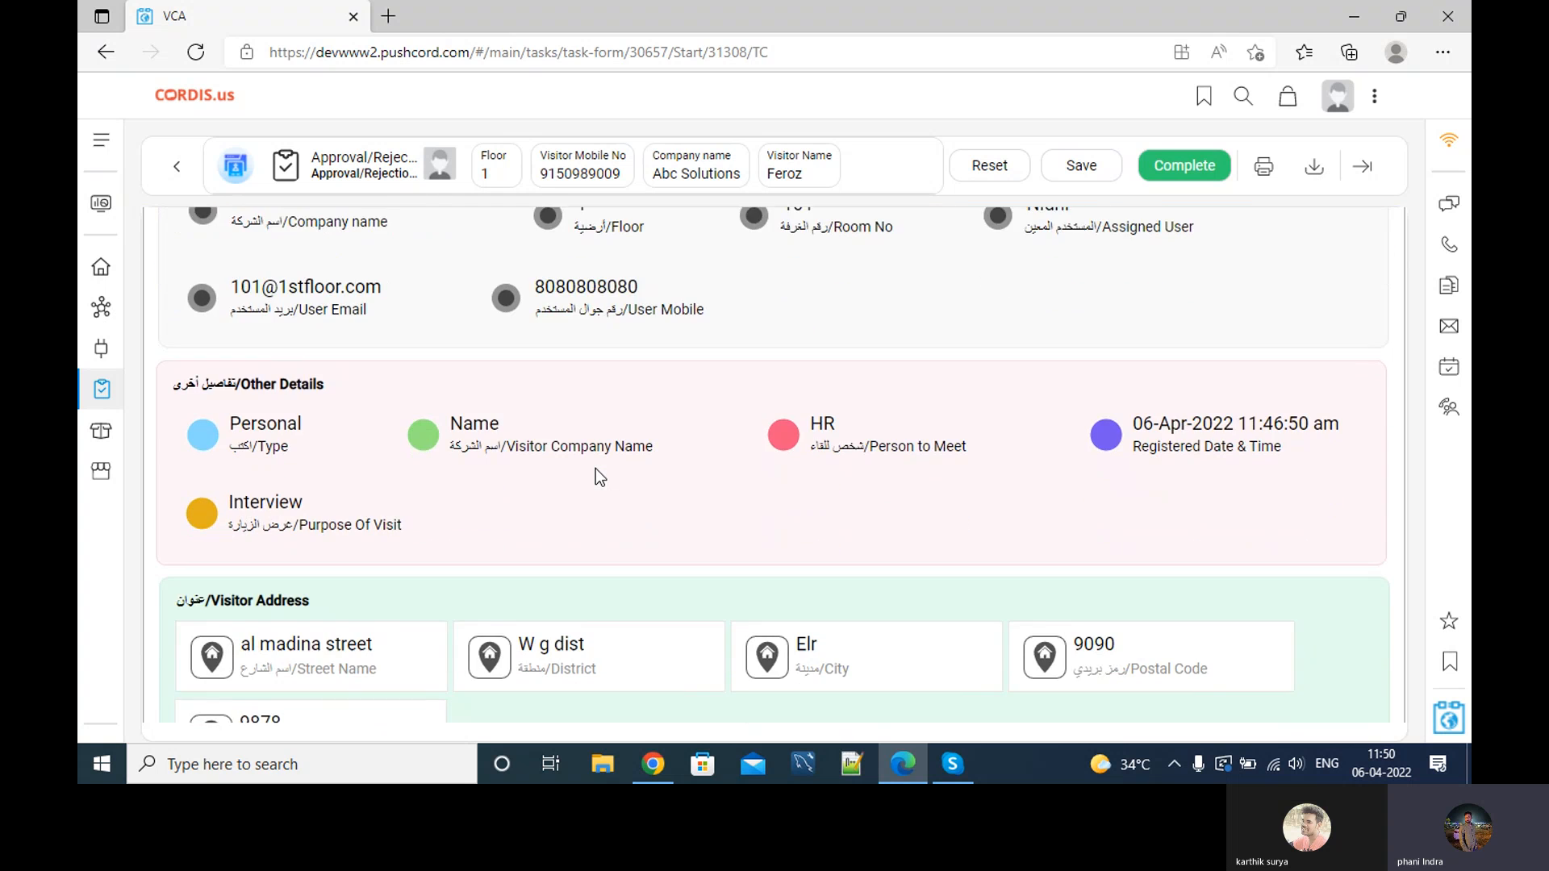
{"action": "scroll", "coordinate": [596, 469], "scroll_direction": "down", "scroll_amount": 2}
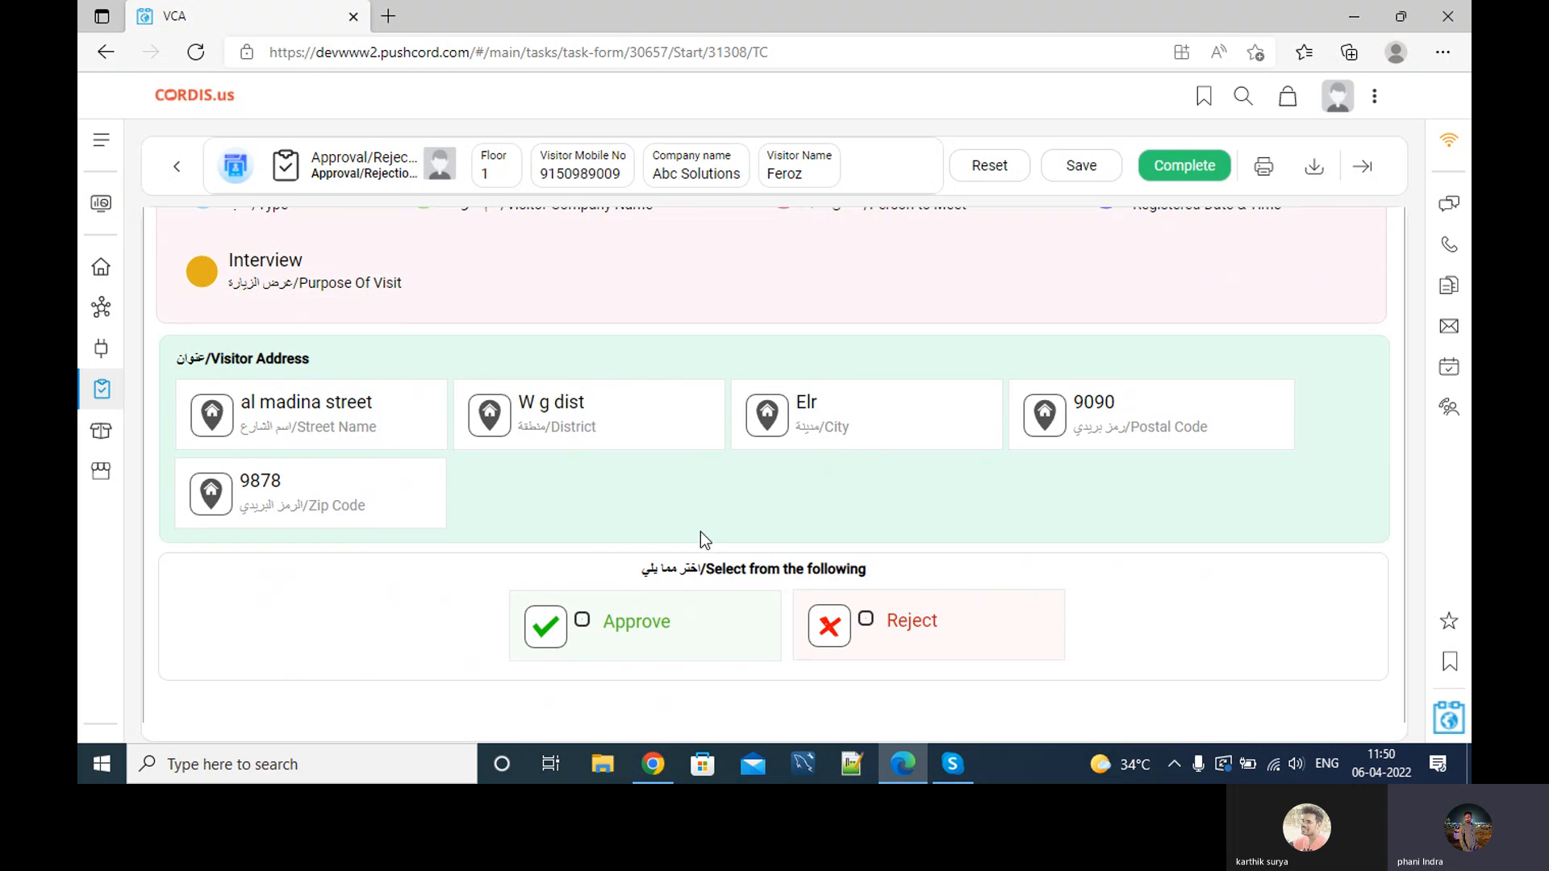
{"action": "left_click", "coordinate": [645, 633]}
{"action": "scroll", "coordinate": [970, 393], "scroll_direction": "up", "scroll_amount": 7}
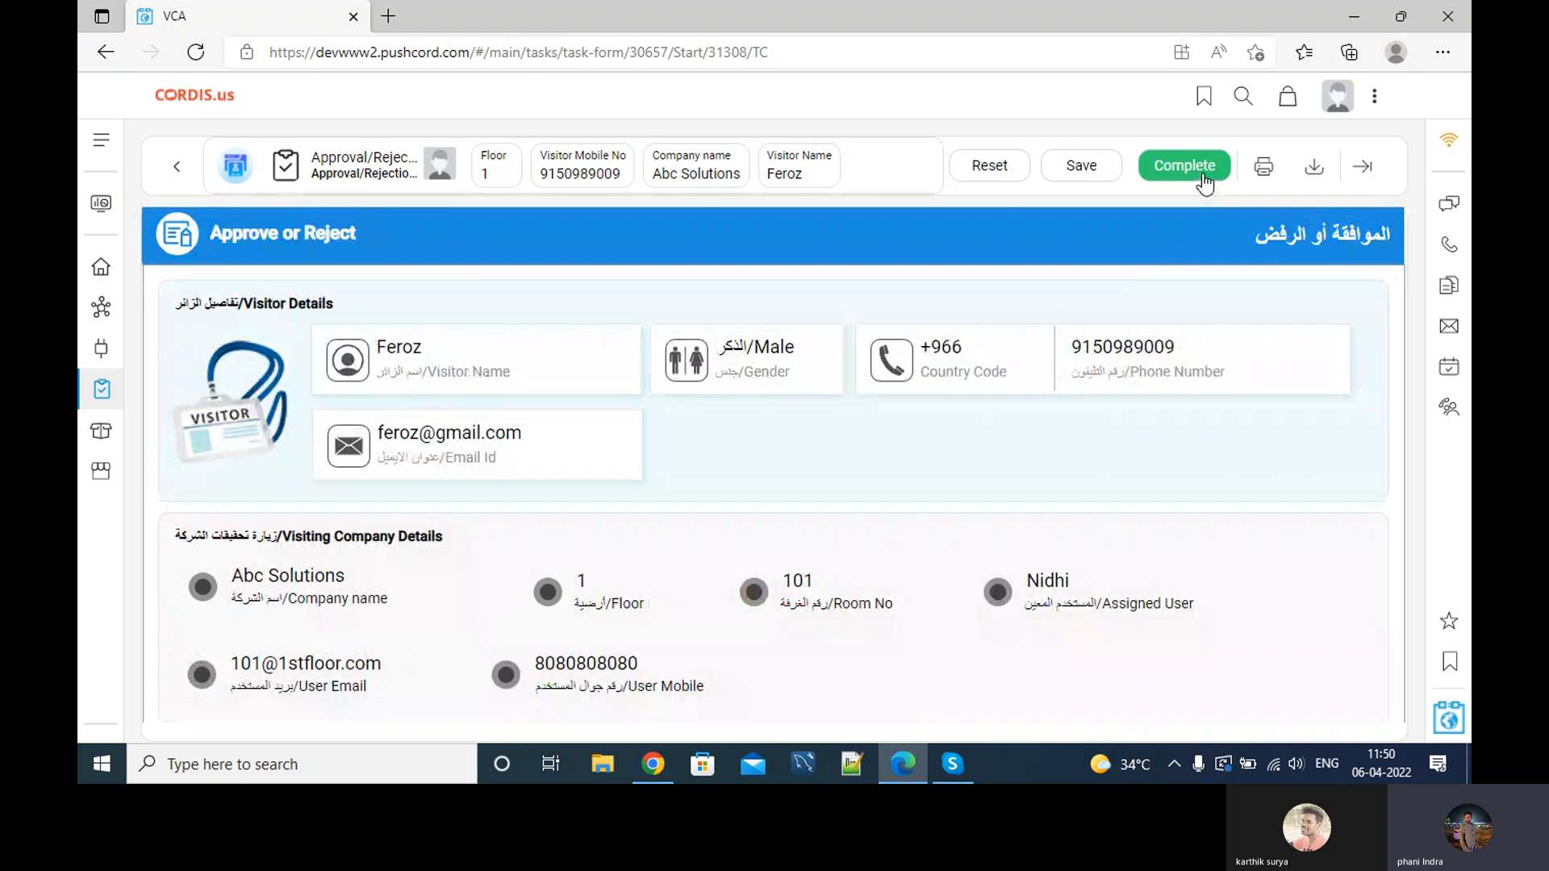
Complete the approval and go to the home feed in the second browser session.
{"action": "left_click", "coordinate": [1203, 171]}
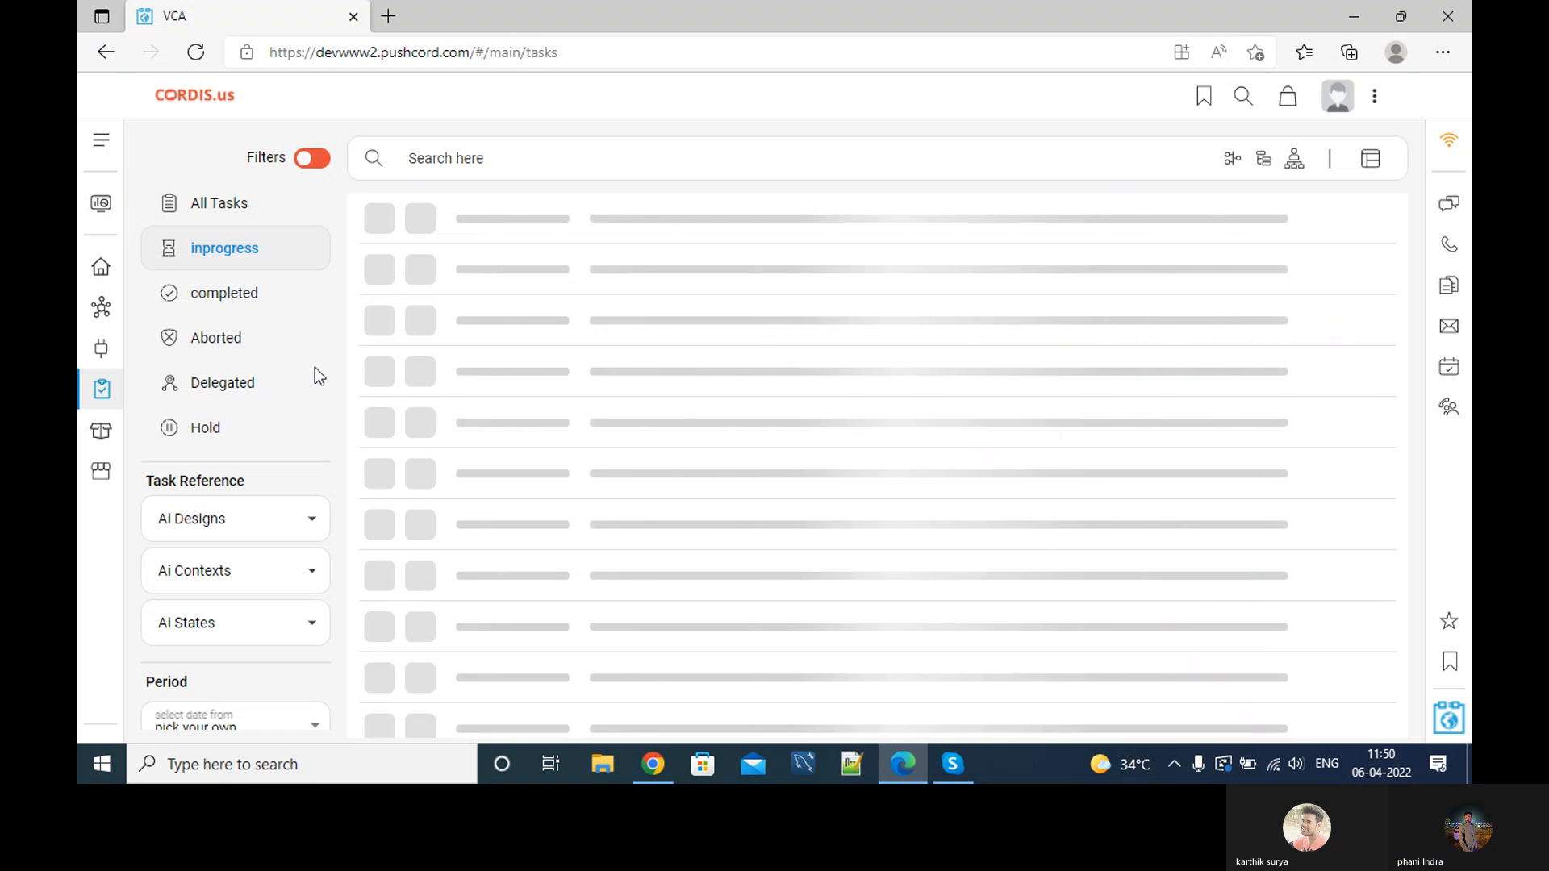
{"action": "left_click", "coordinate": [101, 268]}
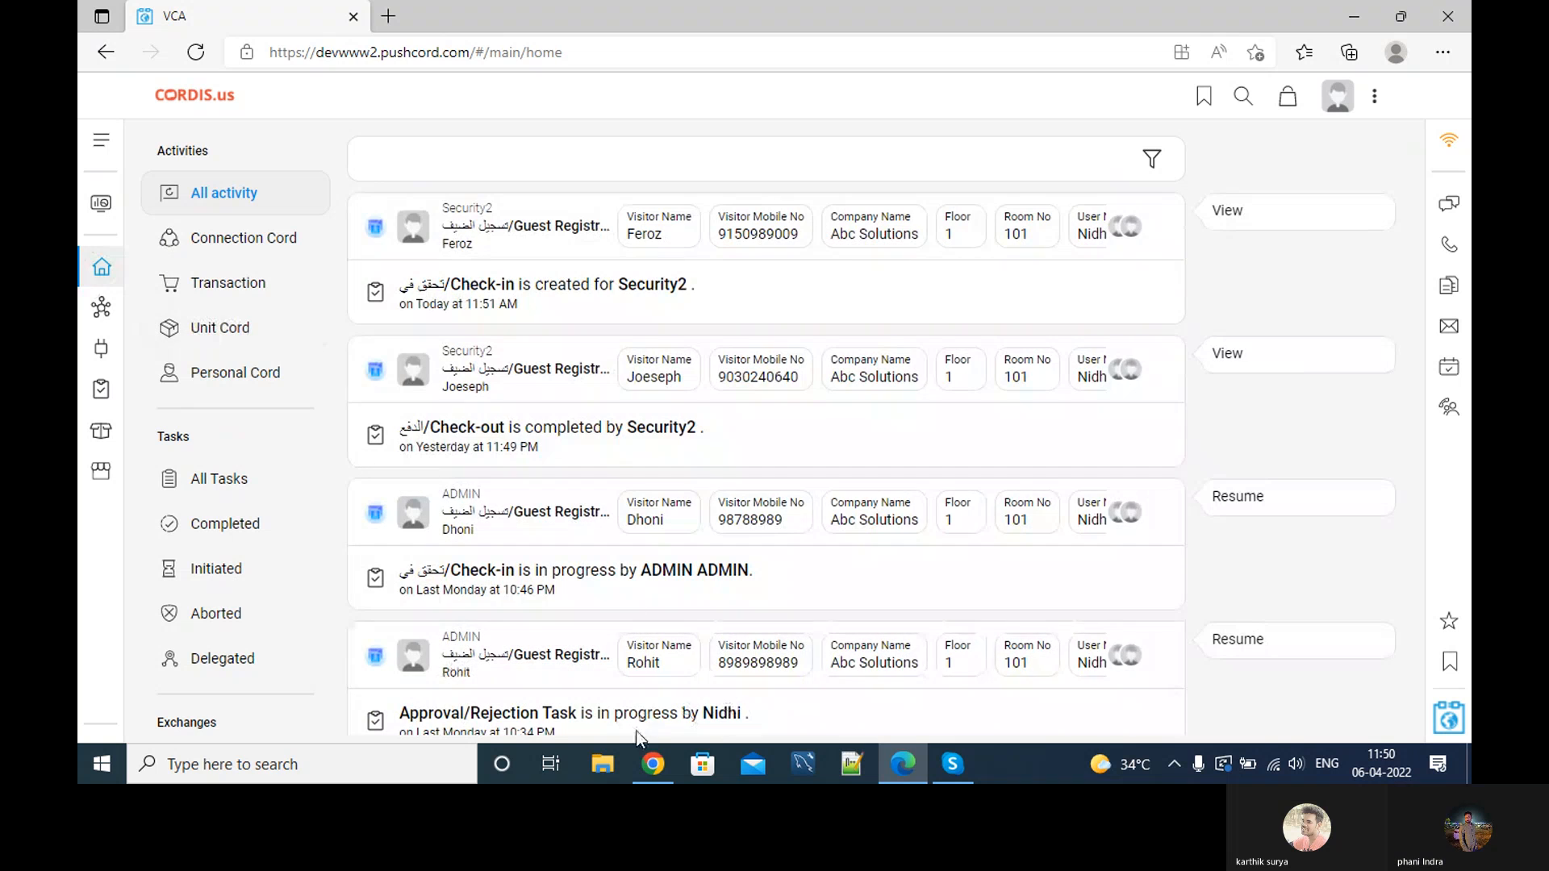
{"action": "left_click", "coordinate": [654, 764]}
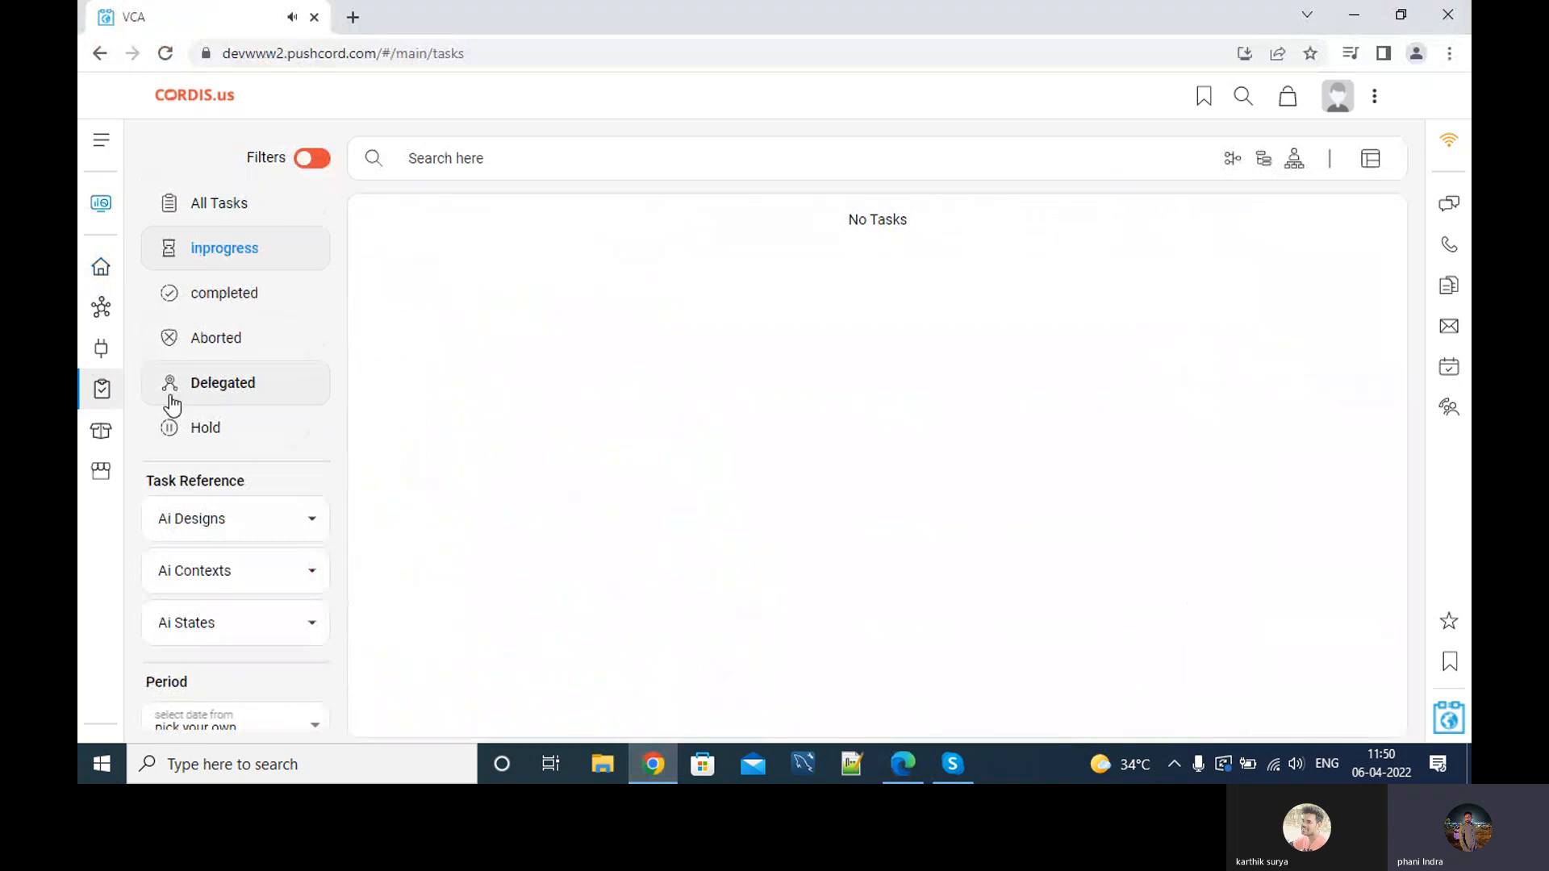
{"action": "left_click", "coordinate": [100, 266]}
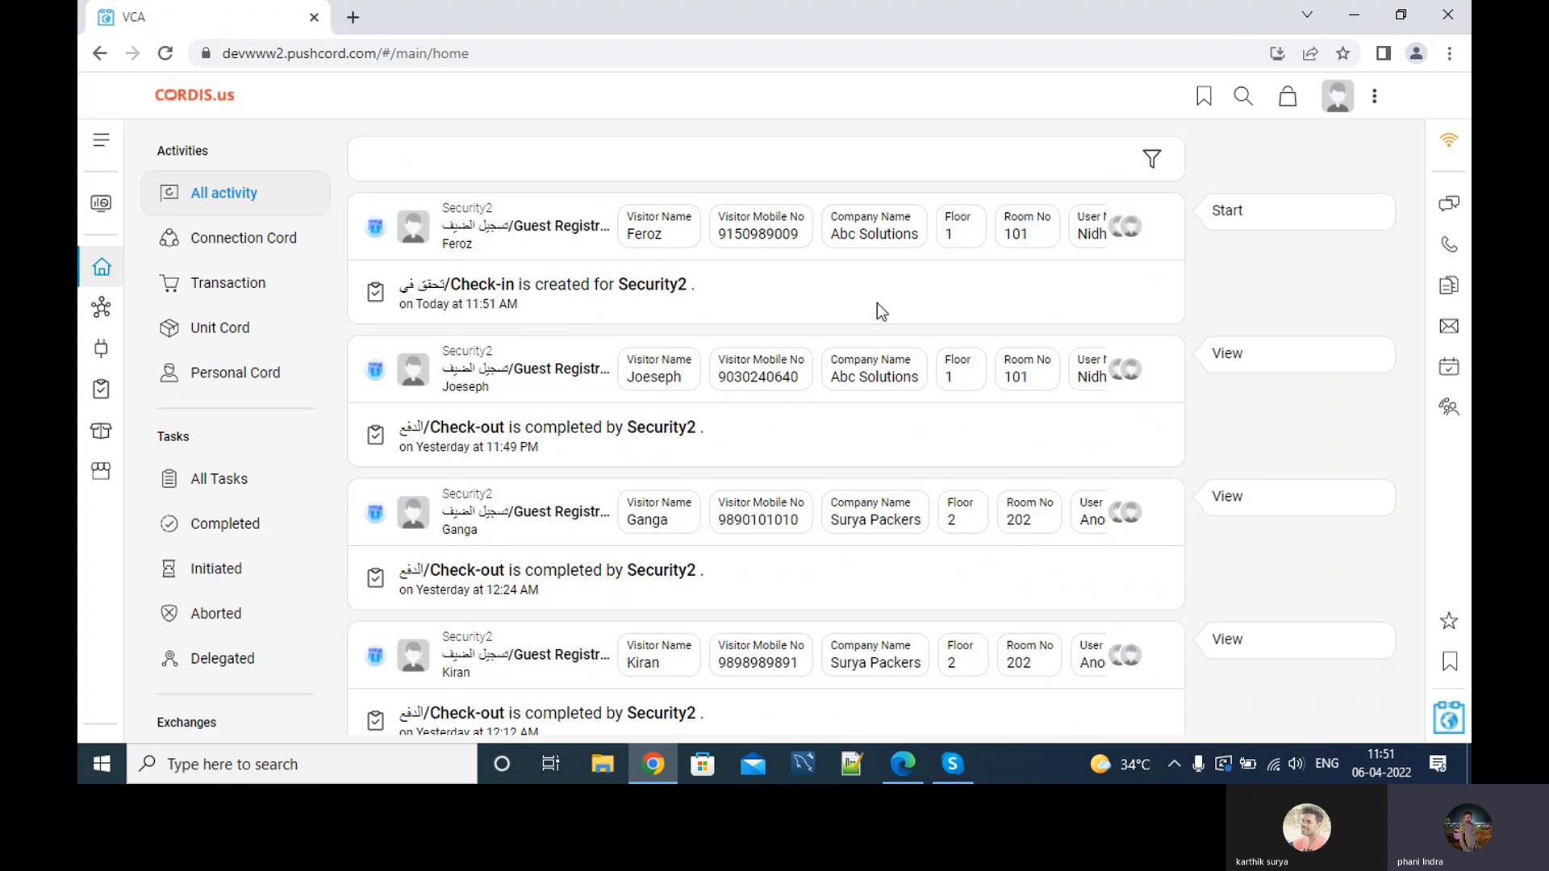
Reload the tasks list until the approved Check-in task appears, then start it.
{"action": "left_click", "coordinate": [101, 389]}
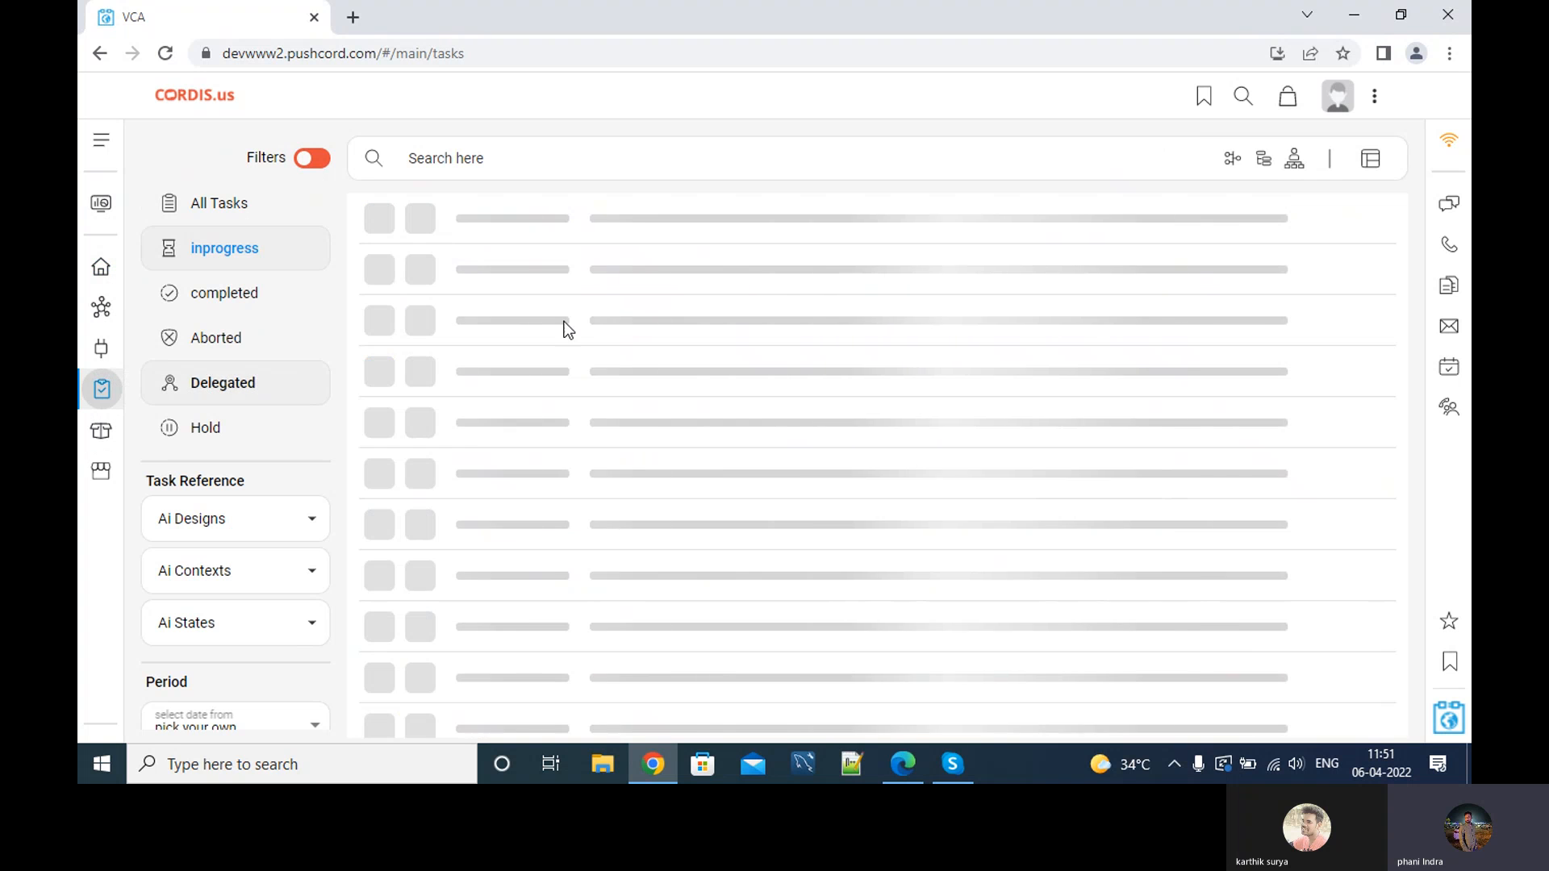
{"action": "left_click", "coordinate": [101, 266]}
{"action": "left_click", "coordinate": [101, 389]}
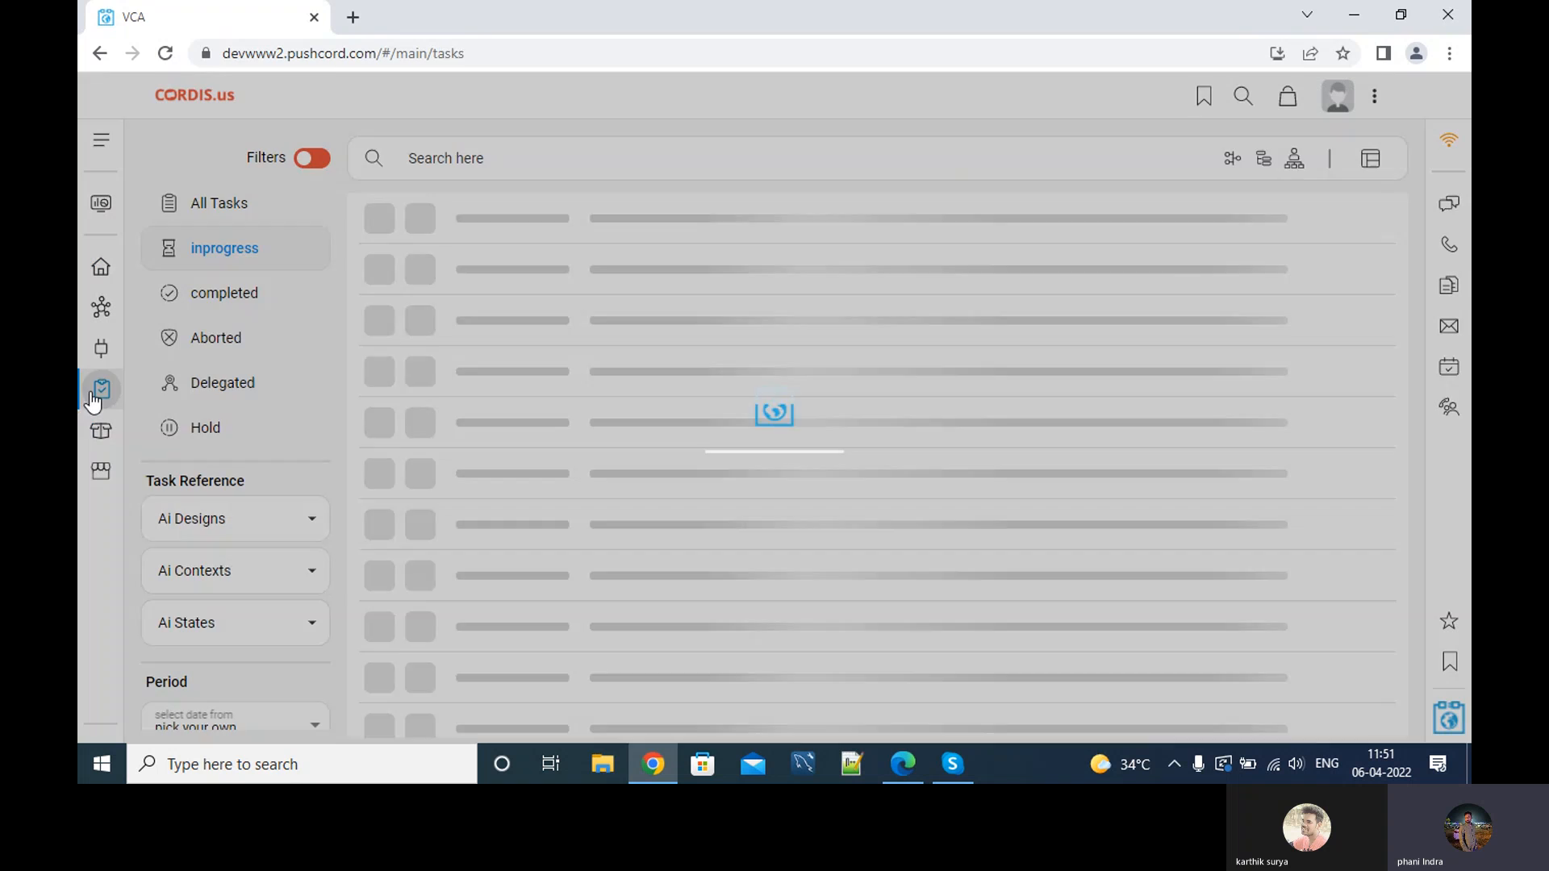
{"action": "left_click", "coordinate": [1371, 222]}
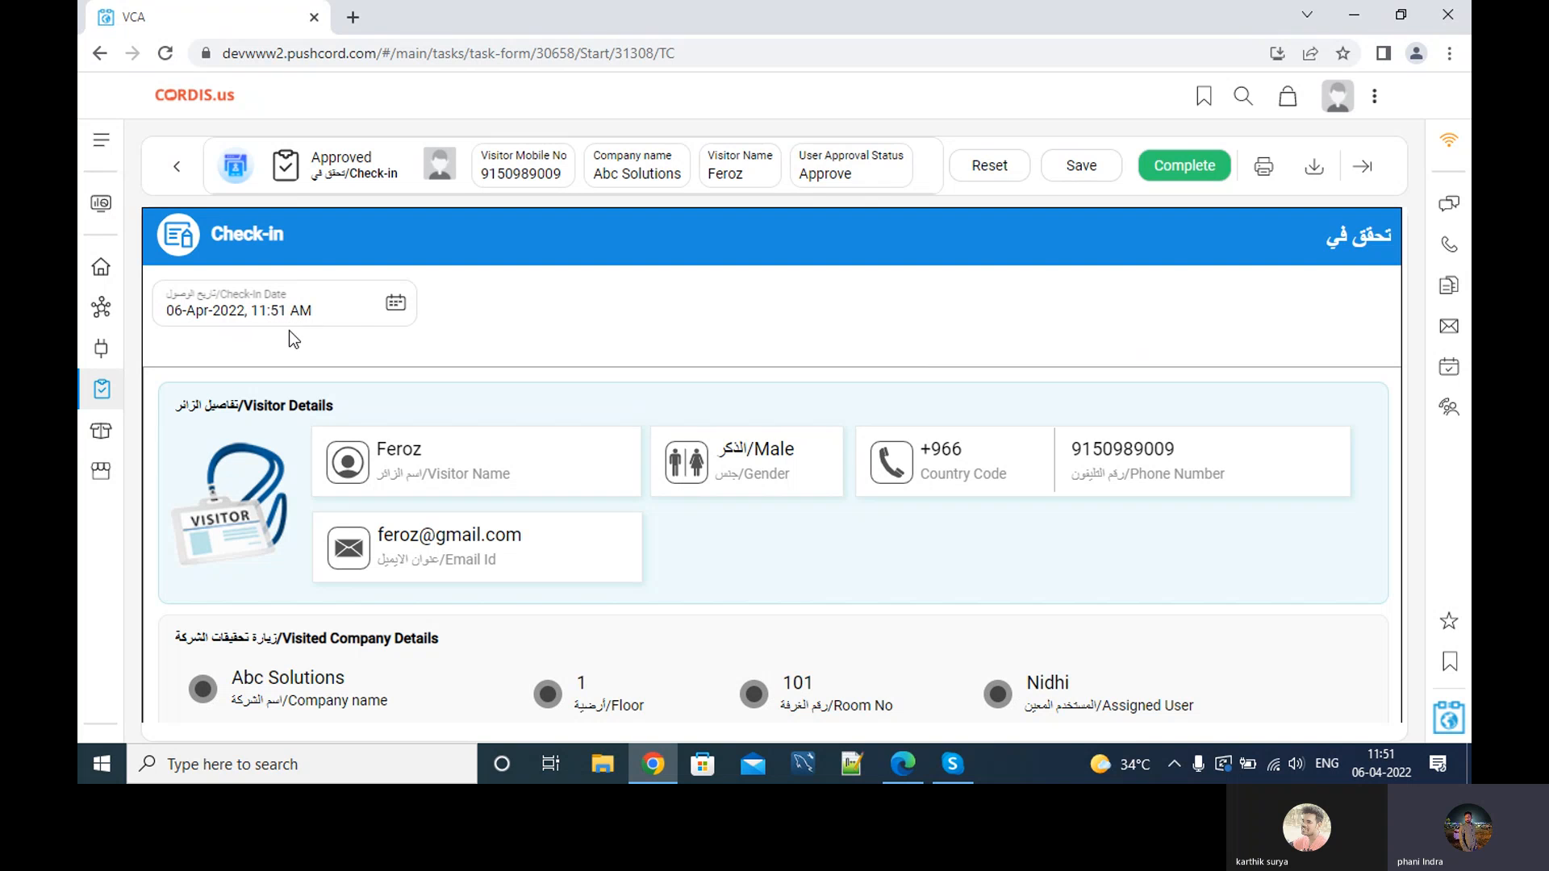
Set the check-in date and time to 06-Apr-2022, 11:45 AM.
{"action": "left_click", "coordinate": [396, 303]}
{"action": "left_click", "coordinate": [275, 666]}
{"action": "left_click", "coordinate": [274, 667]}
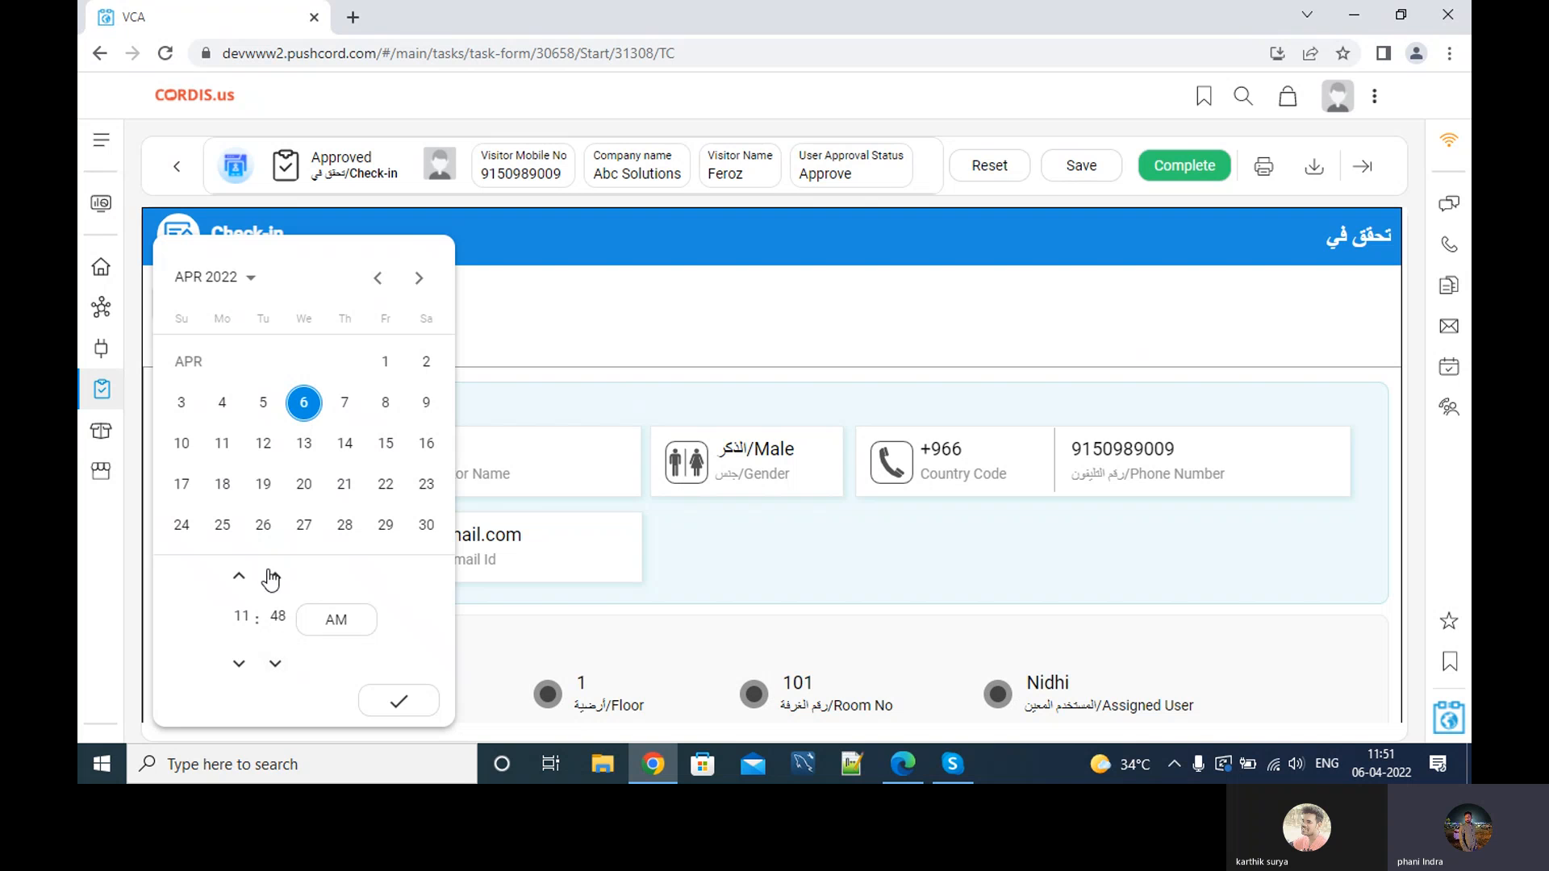
{"action": "left_click", "coordinate": [275, 664]}
{"action": "left_click", "coordinate": [274, 663]}
{"action": "left_click", "coordinate": [275, 663]}
{"action": "left_click", "coordinate": [275, 664]}
{"action": "left_click", "coordinate": [389, 700]}
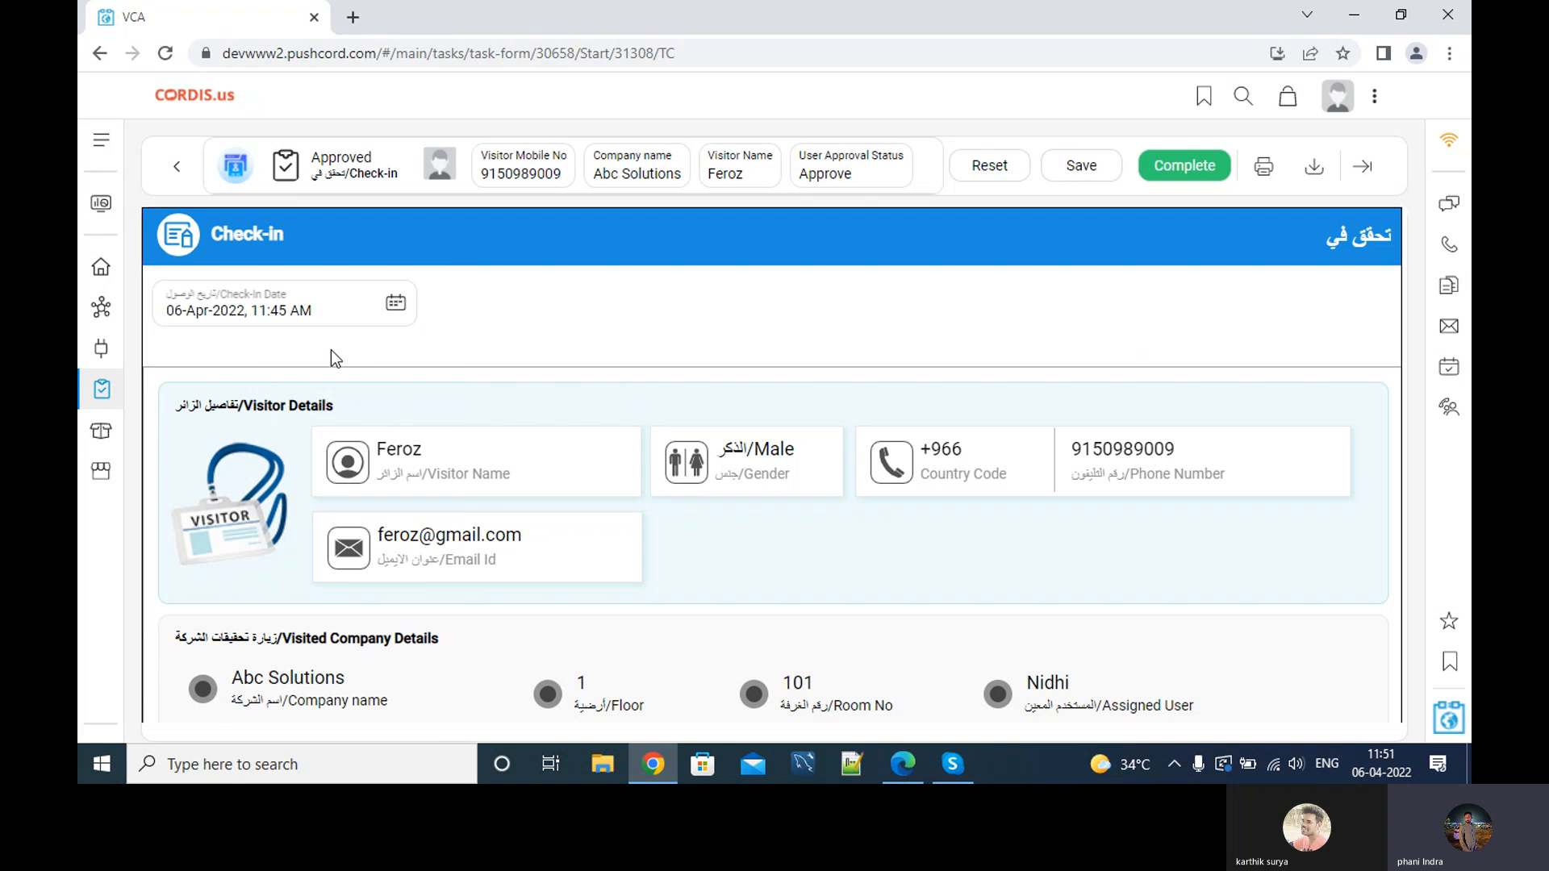
Complete the check-in and return to the home activity feed.
{"action": "scroll", "coordinate": [556, 444], "scroll_direction": "down", "scroll_amount": 7}
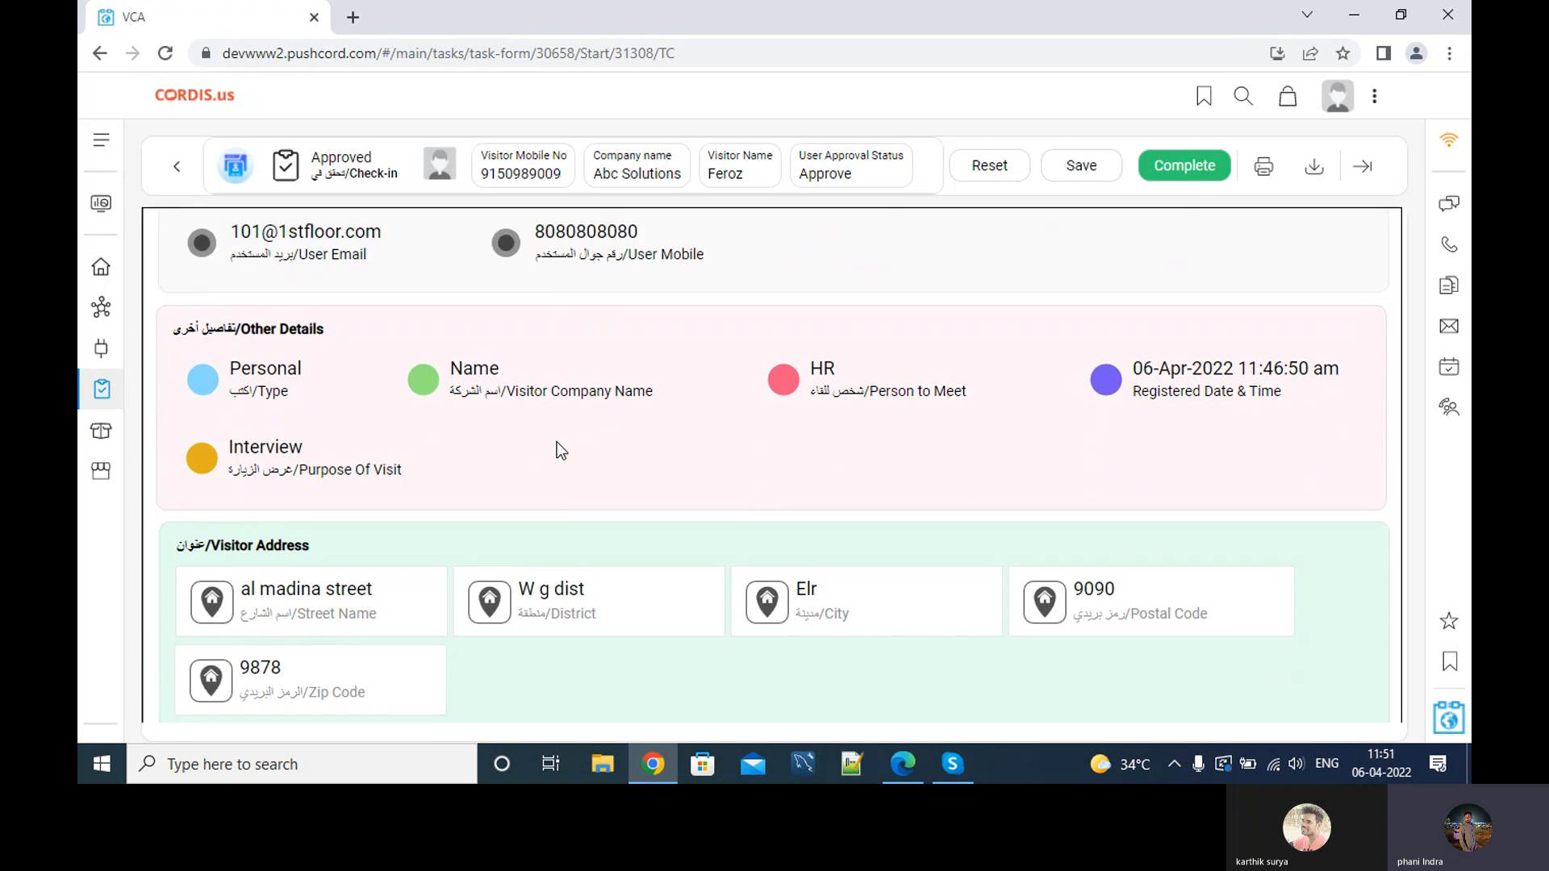
{"action": "scroll", "coordinate": [562, 450], "scroll_direction": "down", "scroll_amount": 1}
{"action": "scroll", "coordinate": [562, 450], "scroll_direction": "up", "scroll_amount": 8}
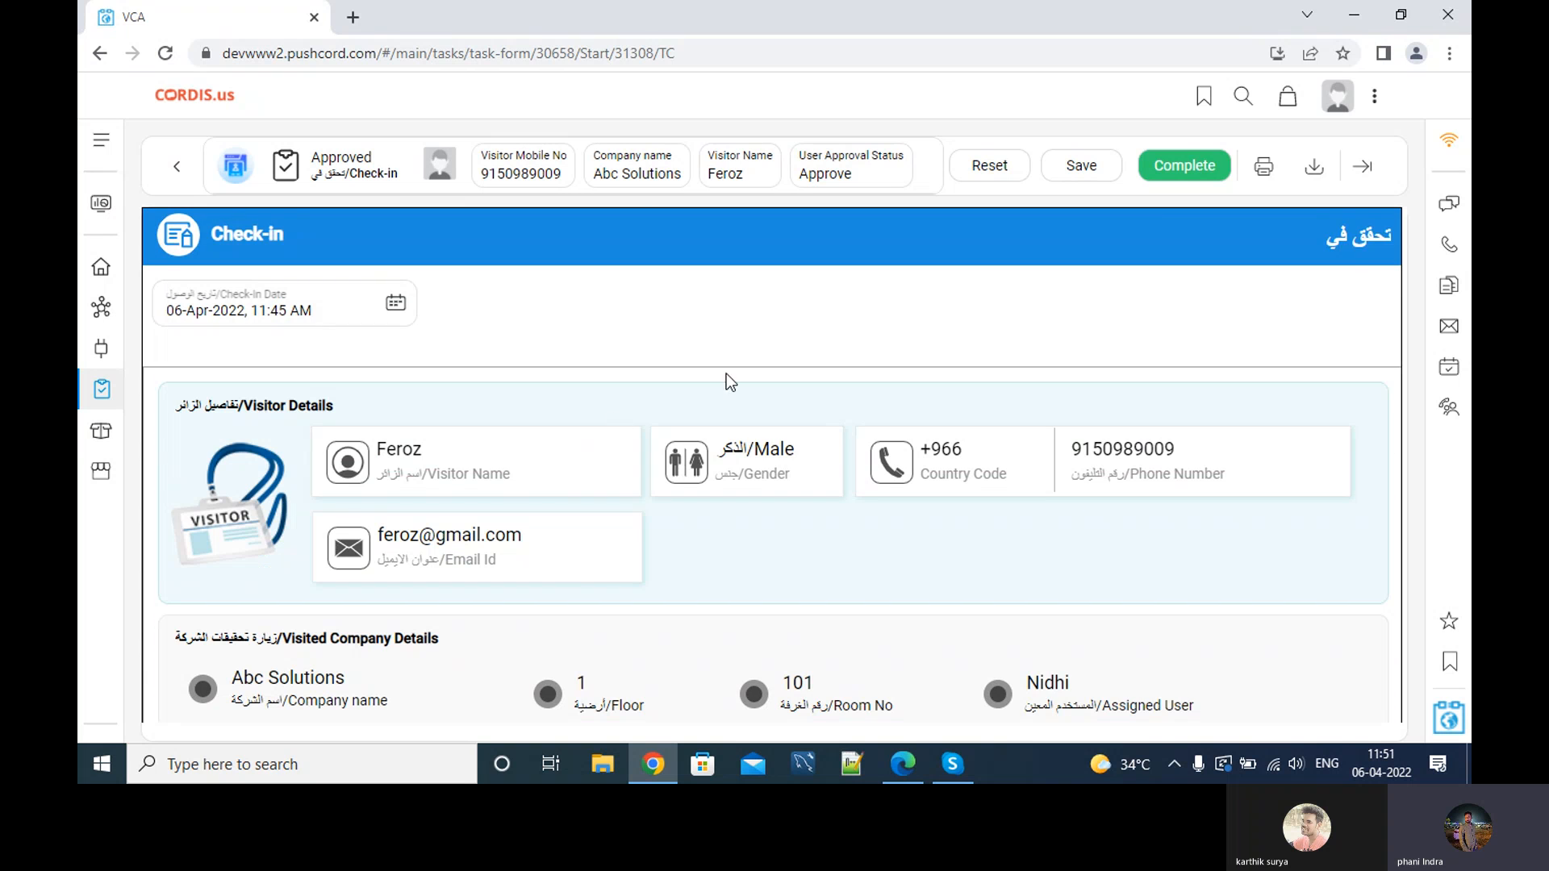
{"action": "left_click", "coordinate": [1193, 167]}
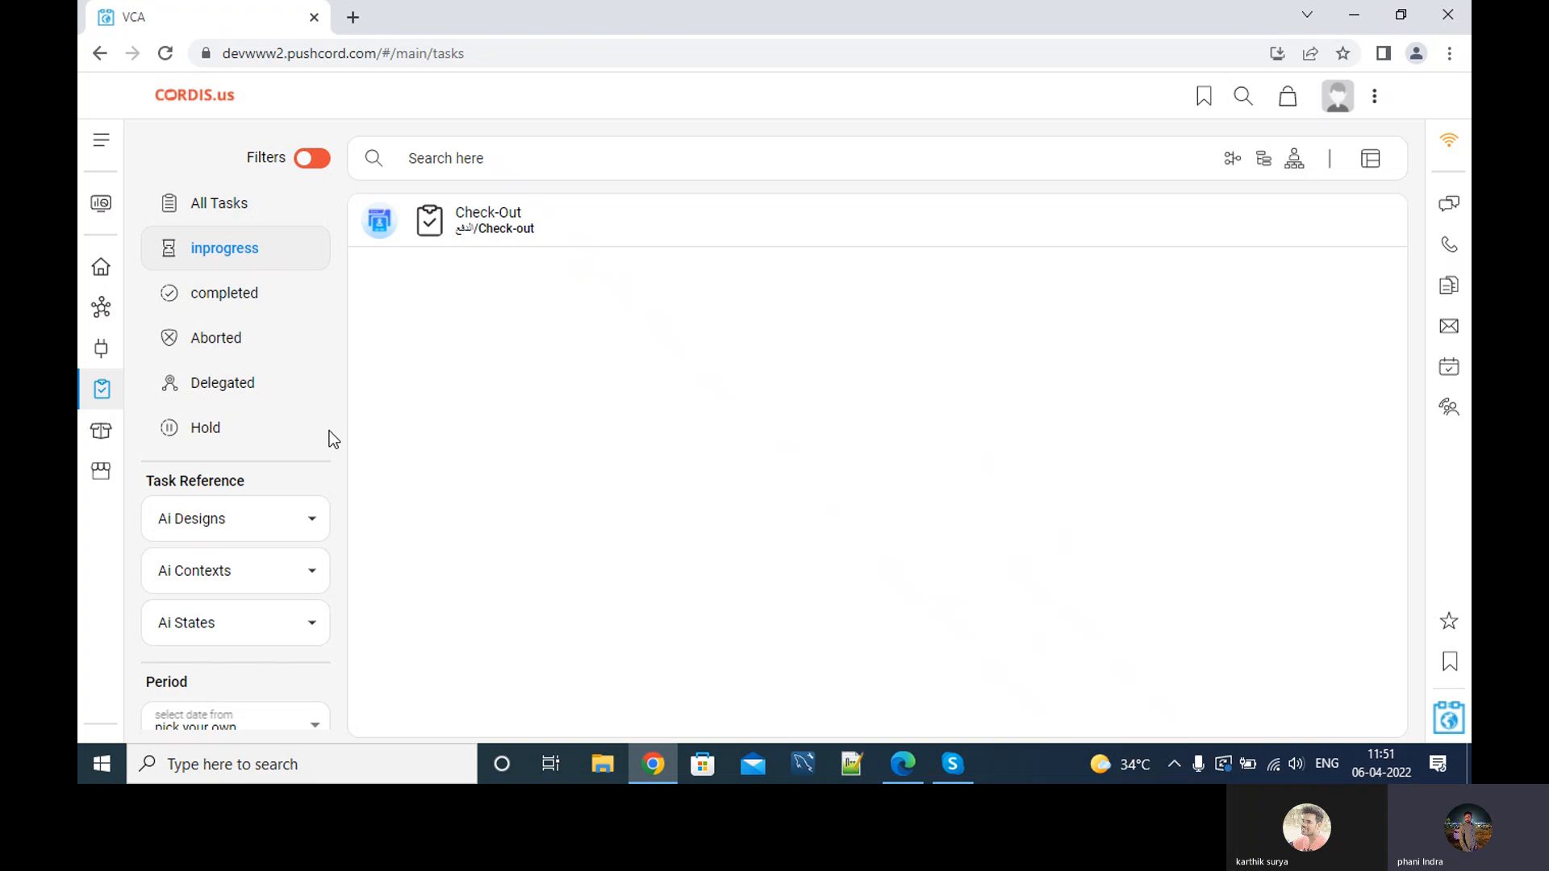
{"action": "left_click", "coordinate": [100, 268]}
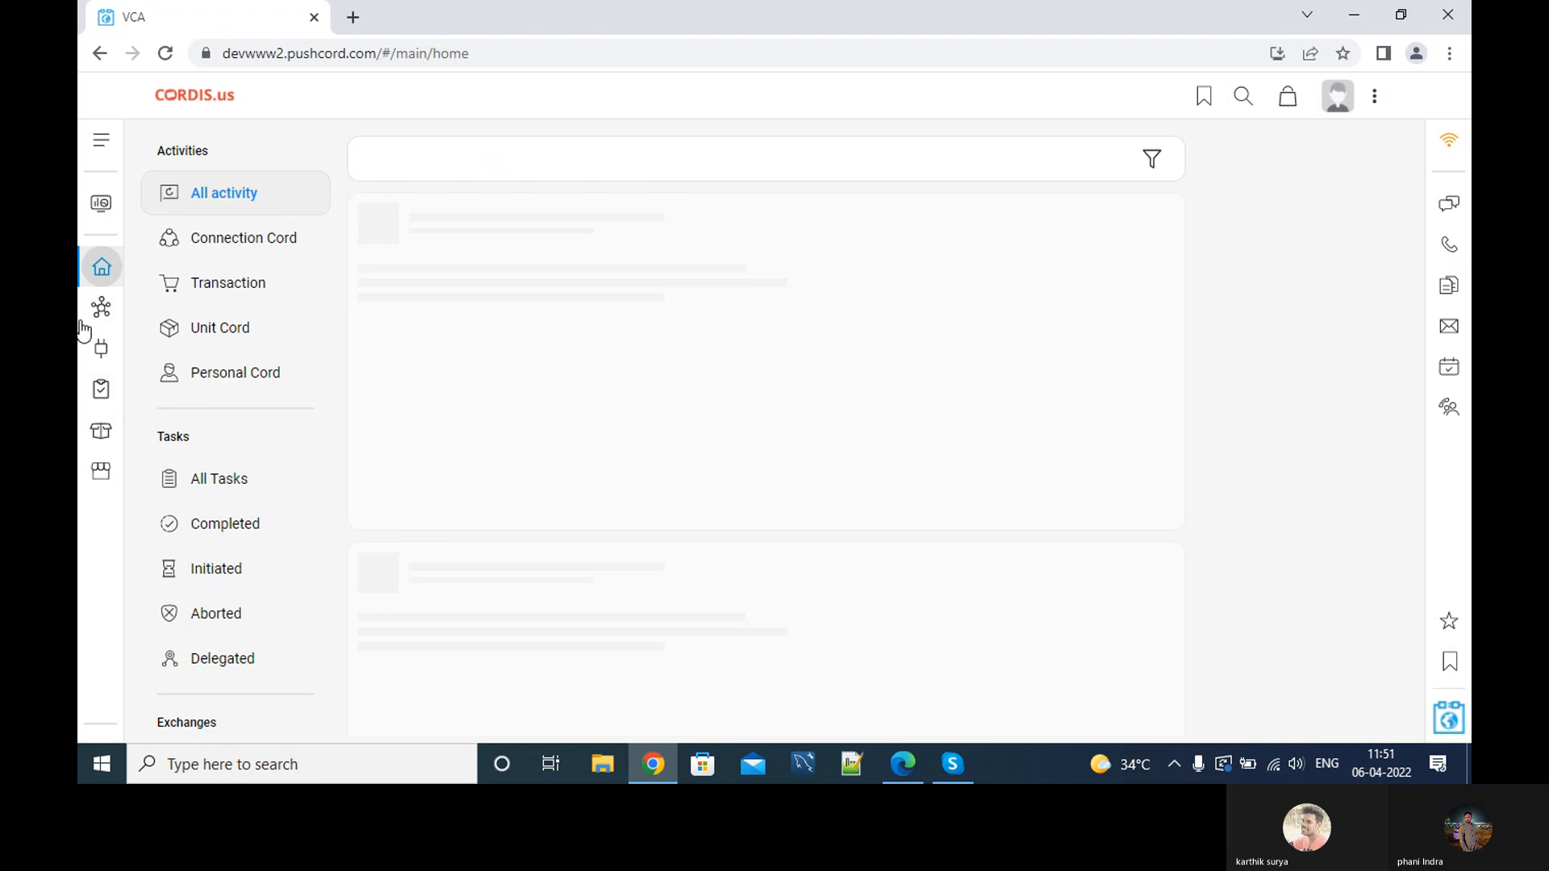
Start the Abc Solutions visitor's Check-Out task from the tasks list.
{"action": "left_click", "coordinate": [100, 390]}
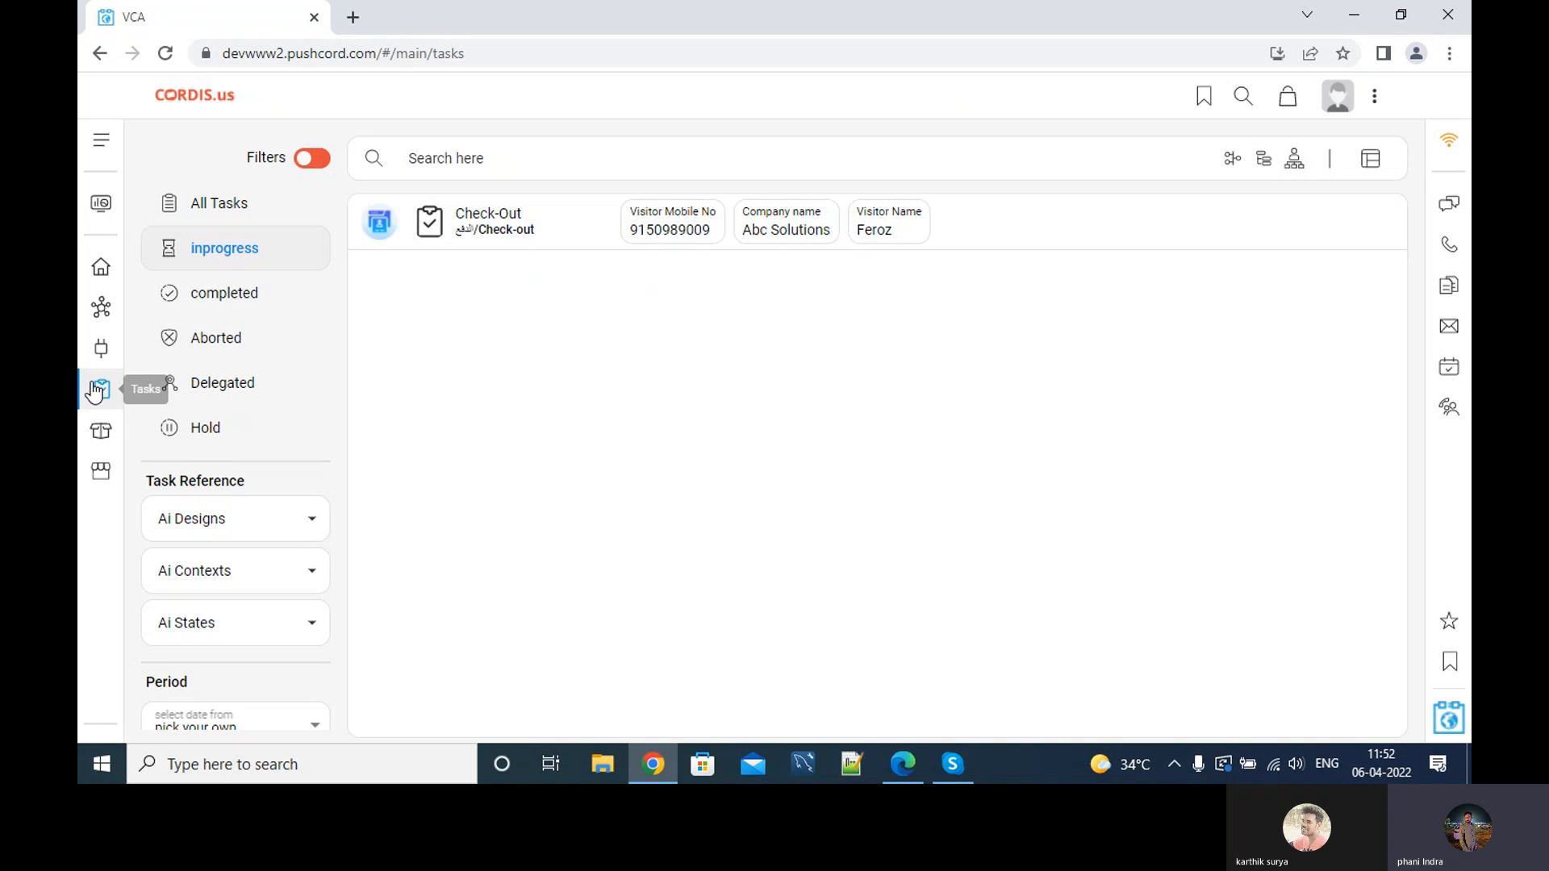
{"action": "left_click", "coordinate": [519, 160]}
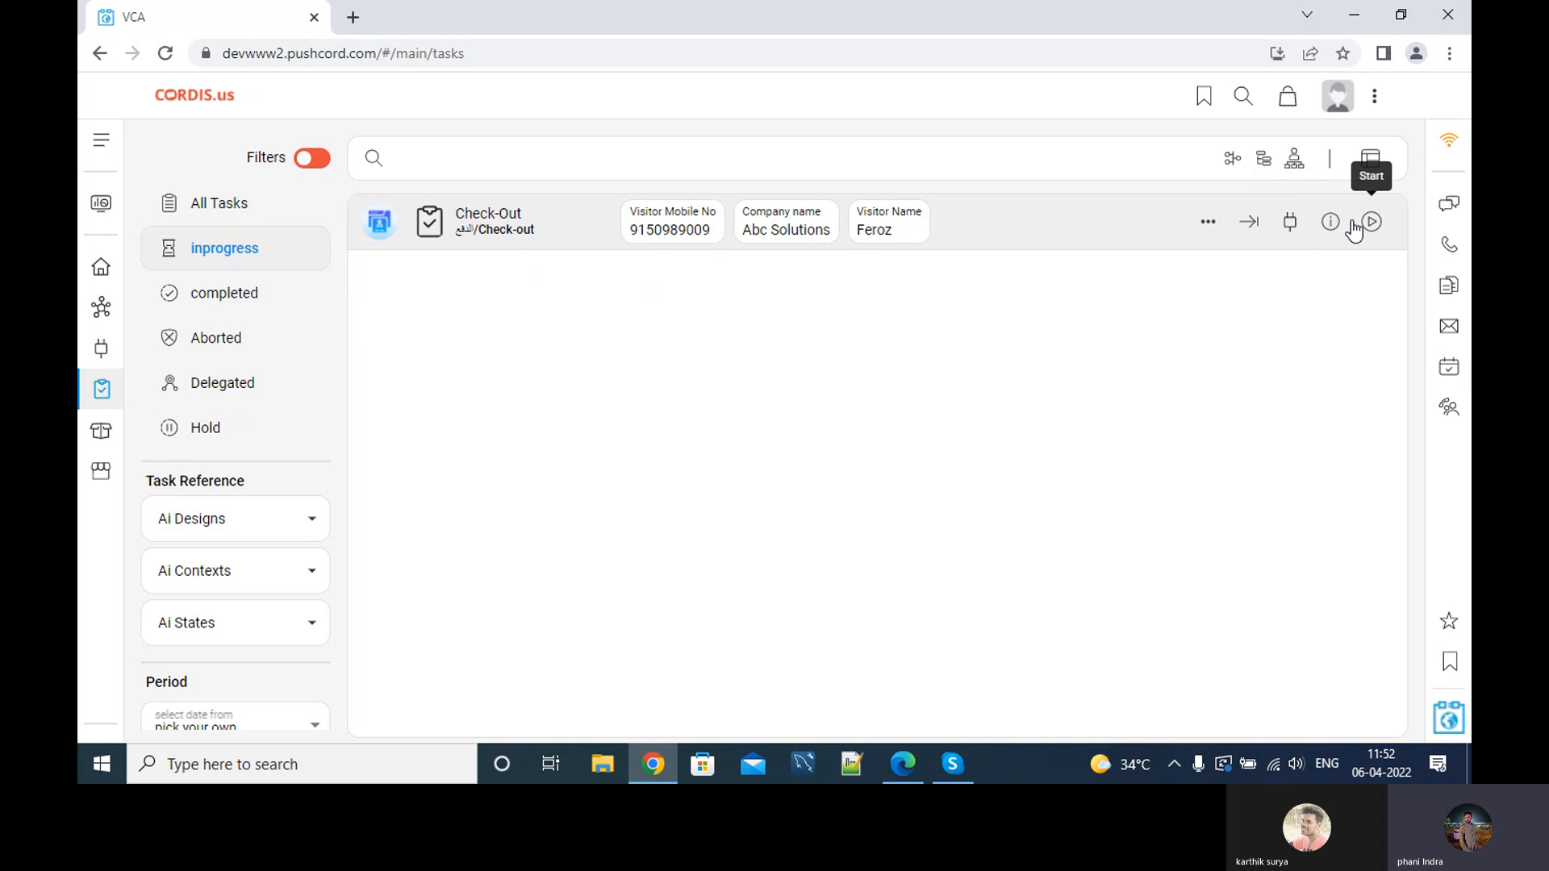
{"action": "left_click", "coordinate": [1369, 228]}
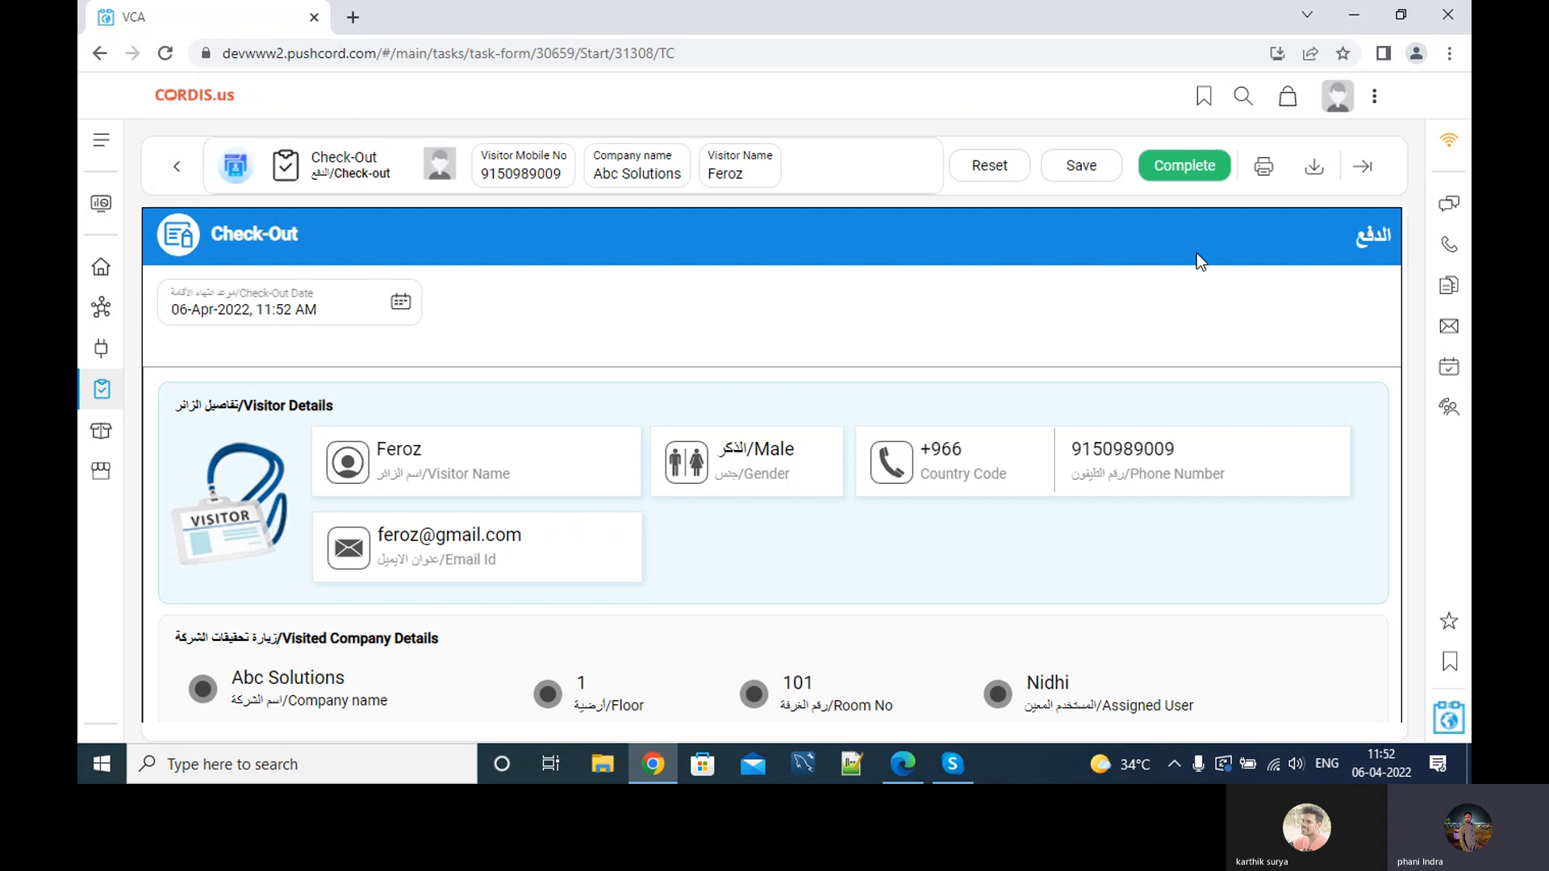
Set the check-out date and time to 06-Apr-2022, 12:55 PM.
{"action": "left_click", "coordinate": [400, 304]}
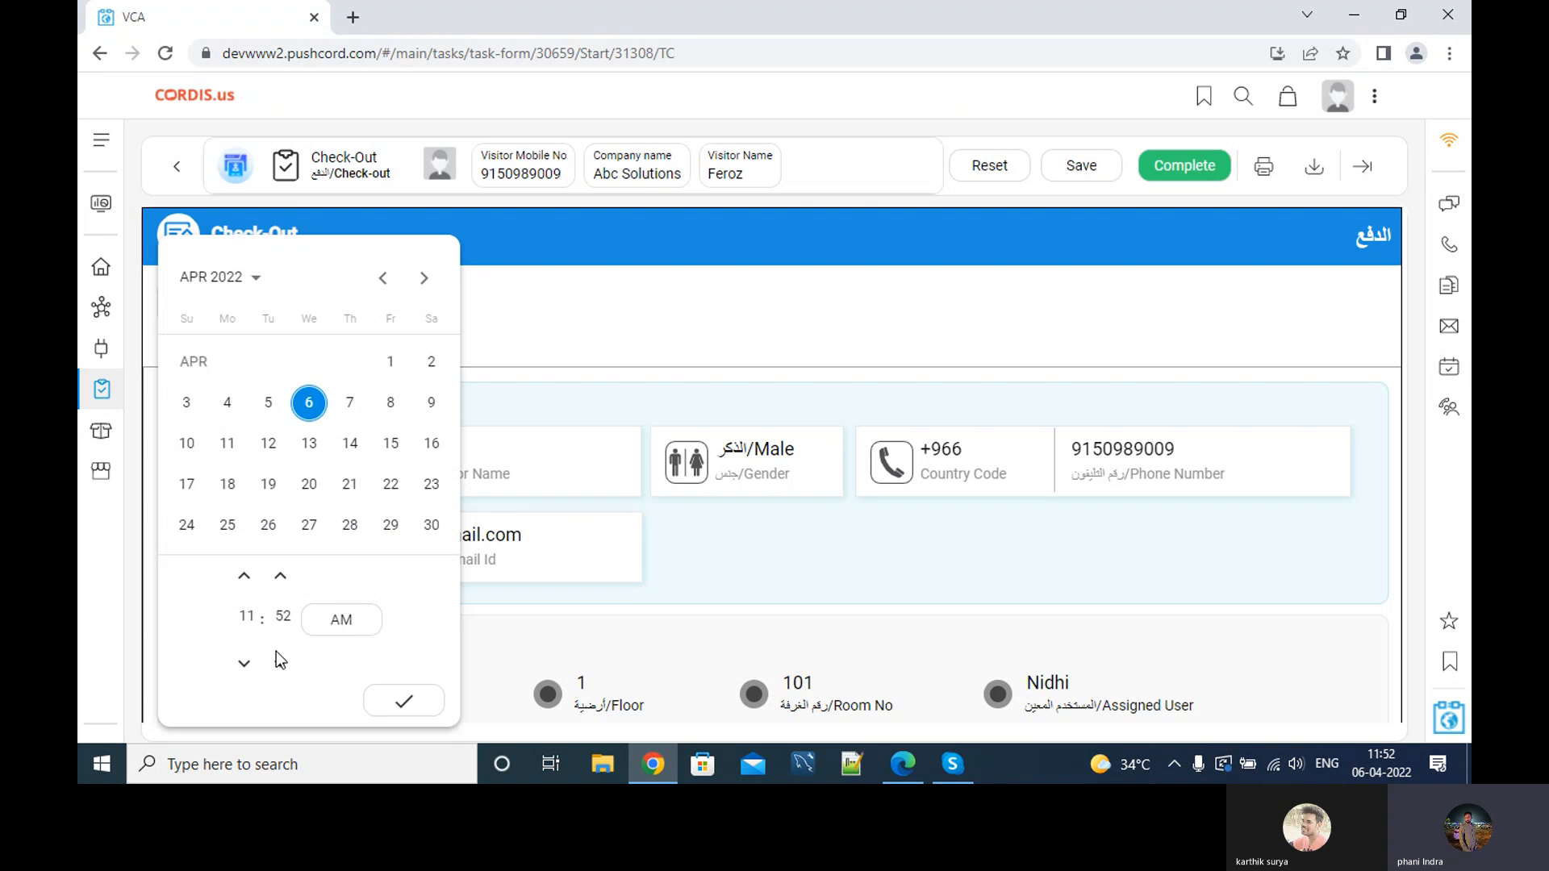
{"action": "left_click", "coordinate": [244, 663]}
{"action": "left_click", "coordinate": [244, 578]}
{"action": "left_click", "coordinate": [244, 578]}
{"action": "left_click", "coordinate": [282, 579]}
{"action": "left_click", "coordinate": [283, 579]}
{"action": "left_click", "coordinate": [403, 702]}
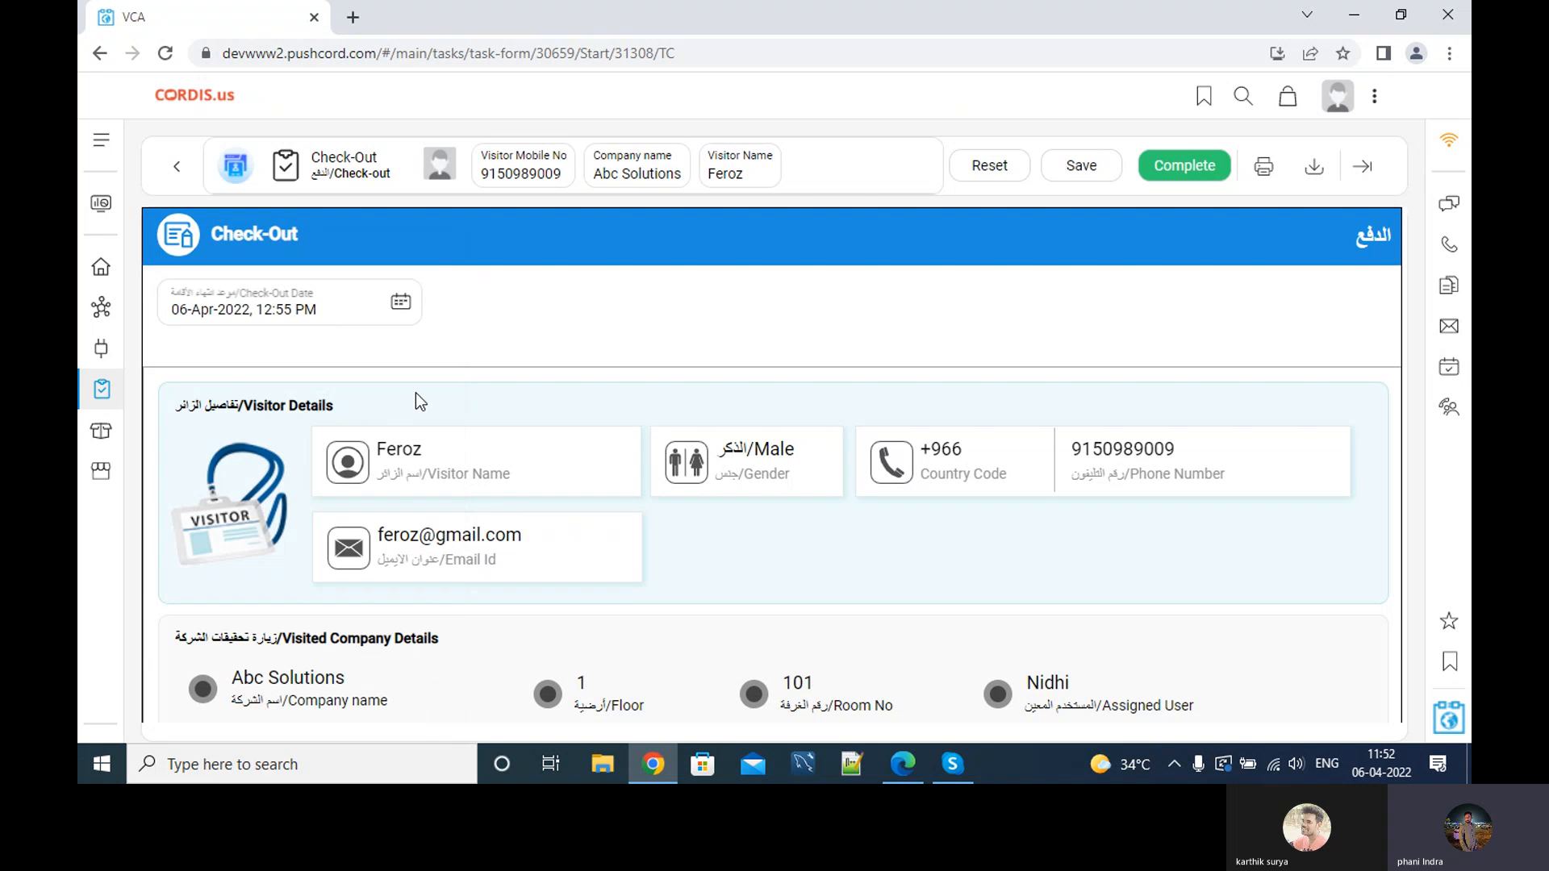
Complete the visitor's check-out.
{"action": "scroll", "coordinate": [893, 461], "scroll_direction": "down", "scroll_amount": 7}
{"action": "scroll", "coordinate": [892, 461], "scroll_direction": "up", "scroll_amount": 7}
{"action": "left_click", "coordinate": [1208, 173]}
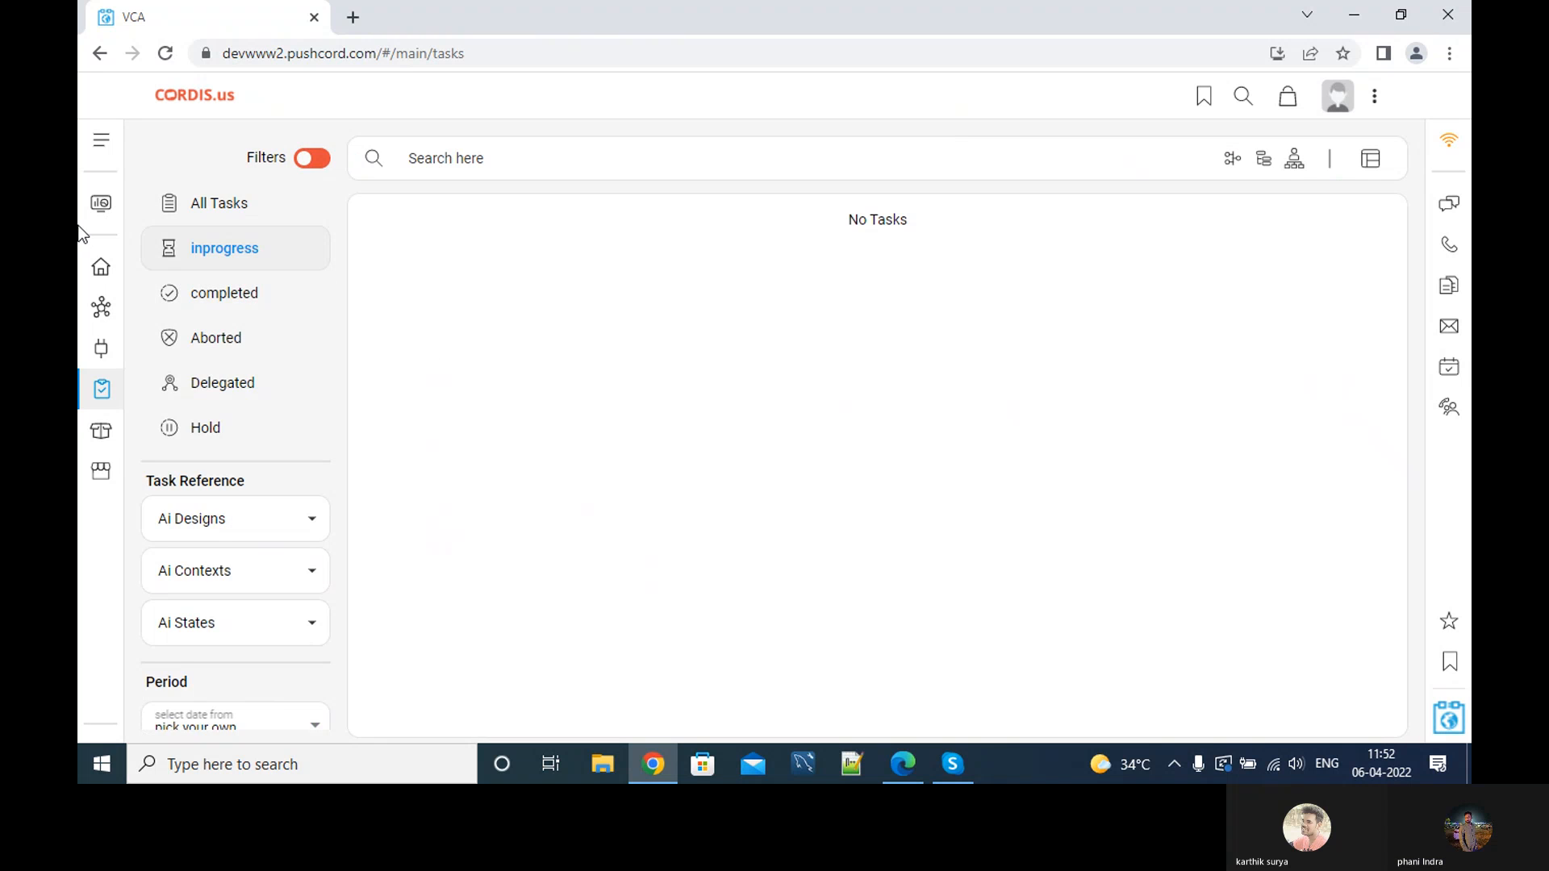
Open the Visitor Details Report from the dashboard.
{"action": "left_click", "coordinate": [100, 203]}
{"action": "scroll", "coordinate": [742, 399], "scroll_direction": "down", "scroll_amount": 2}
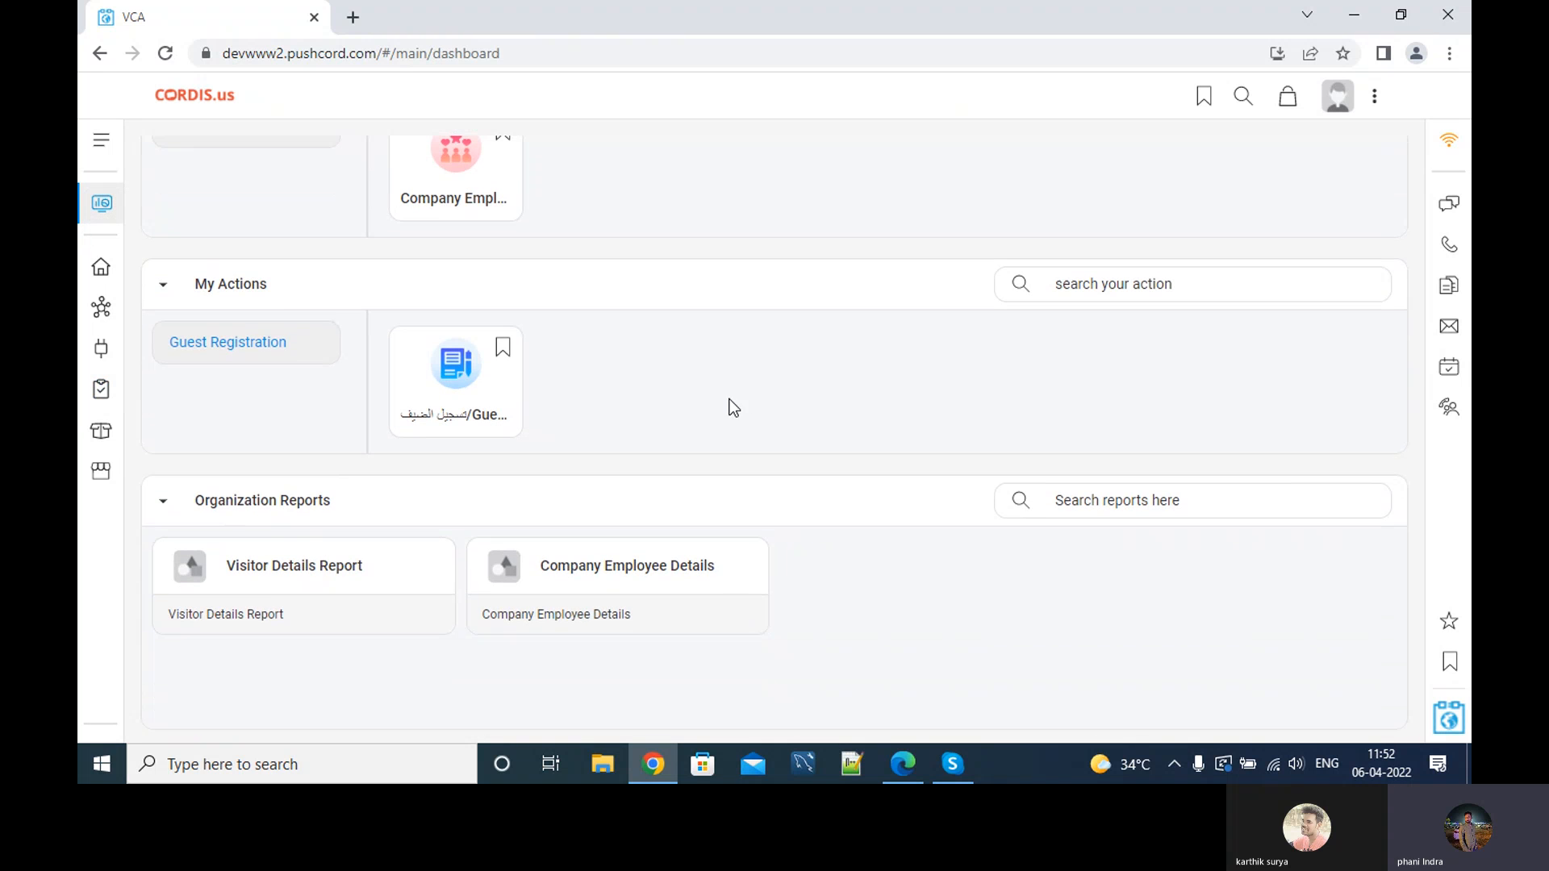
{"action": "left_click", "coordinate": [273, 583]}
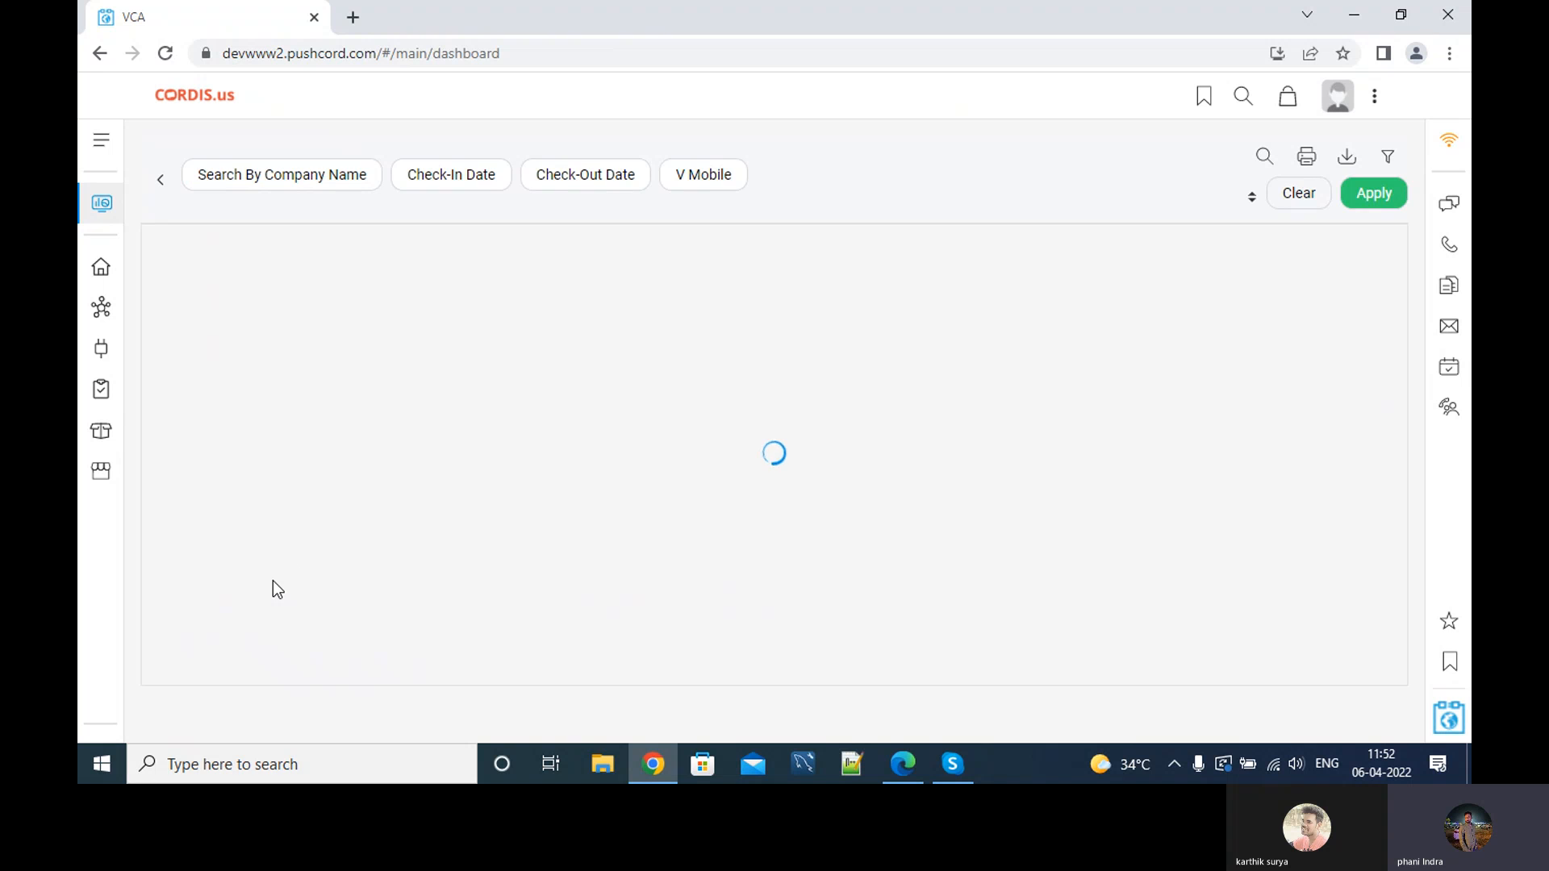
Filter the report by company name using the 'like' operator with abc, leaving two Abc Solutions visitors.
{"action": "left_click", "coordinate": [212, 177]}
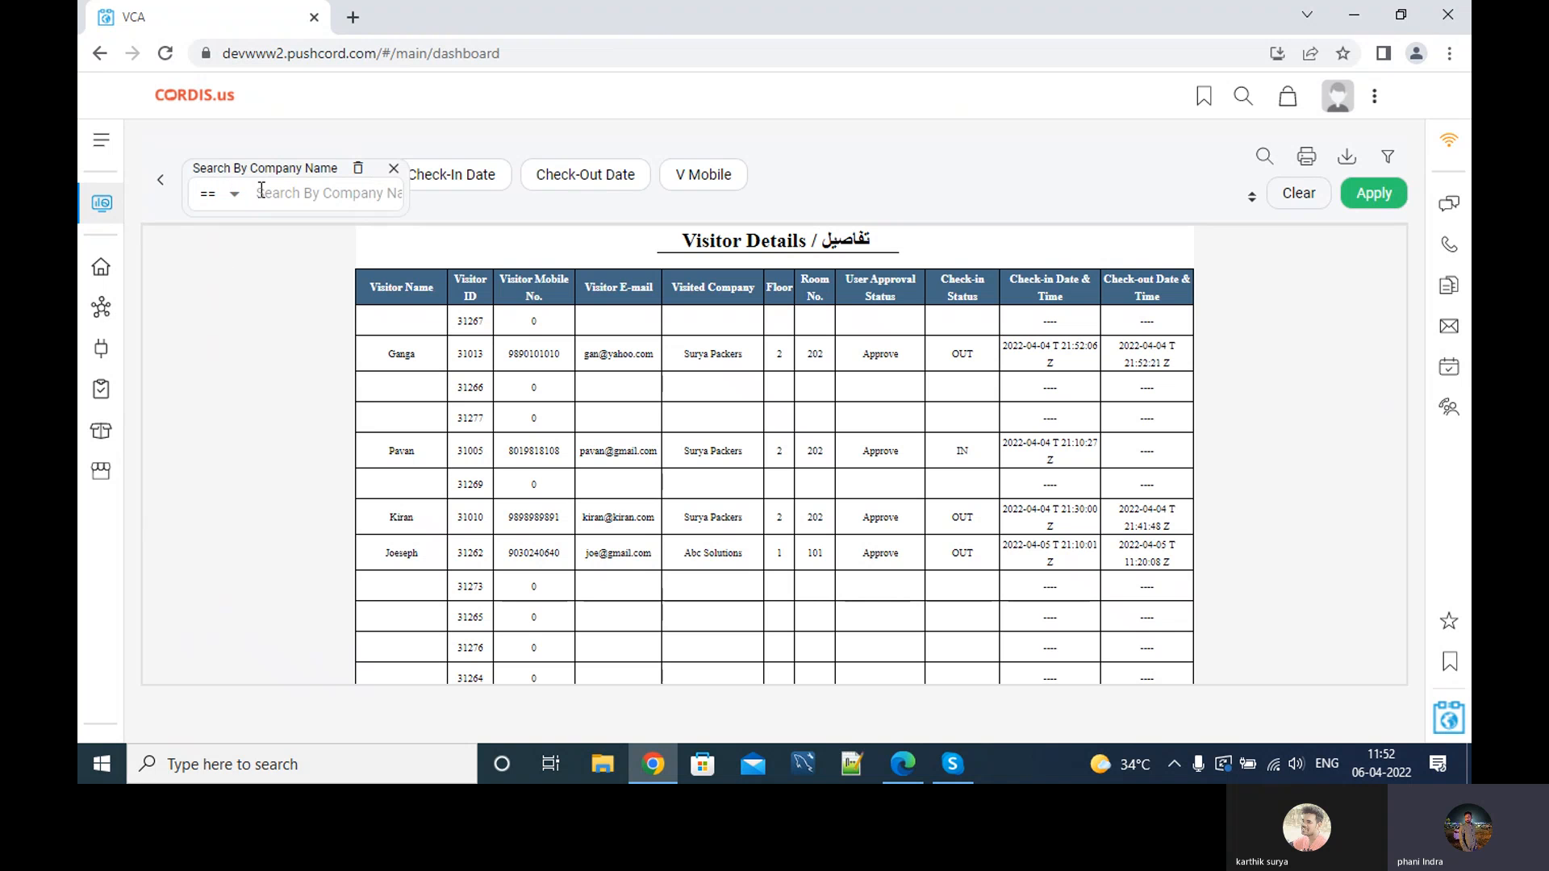
{"action": "left_click", "coordinate": [261, 192]}
{"action": "type", "text": "abc"}
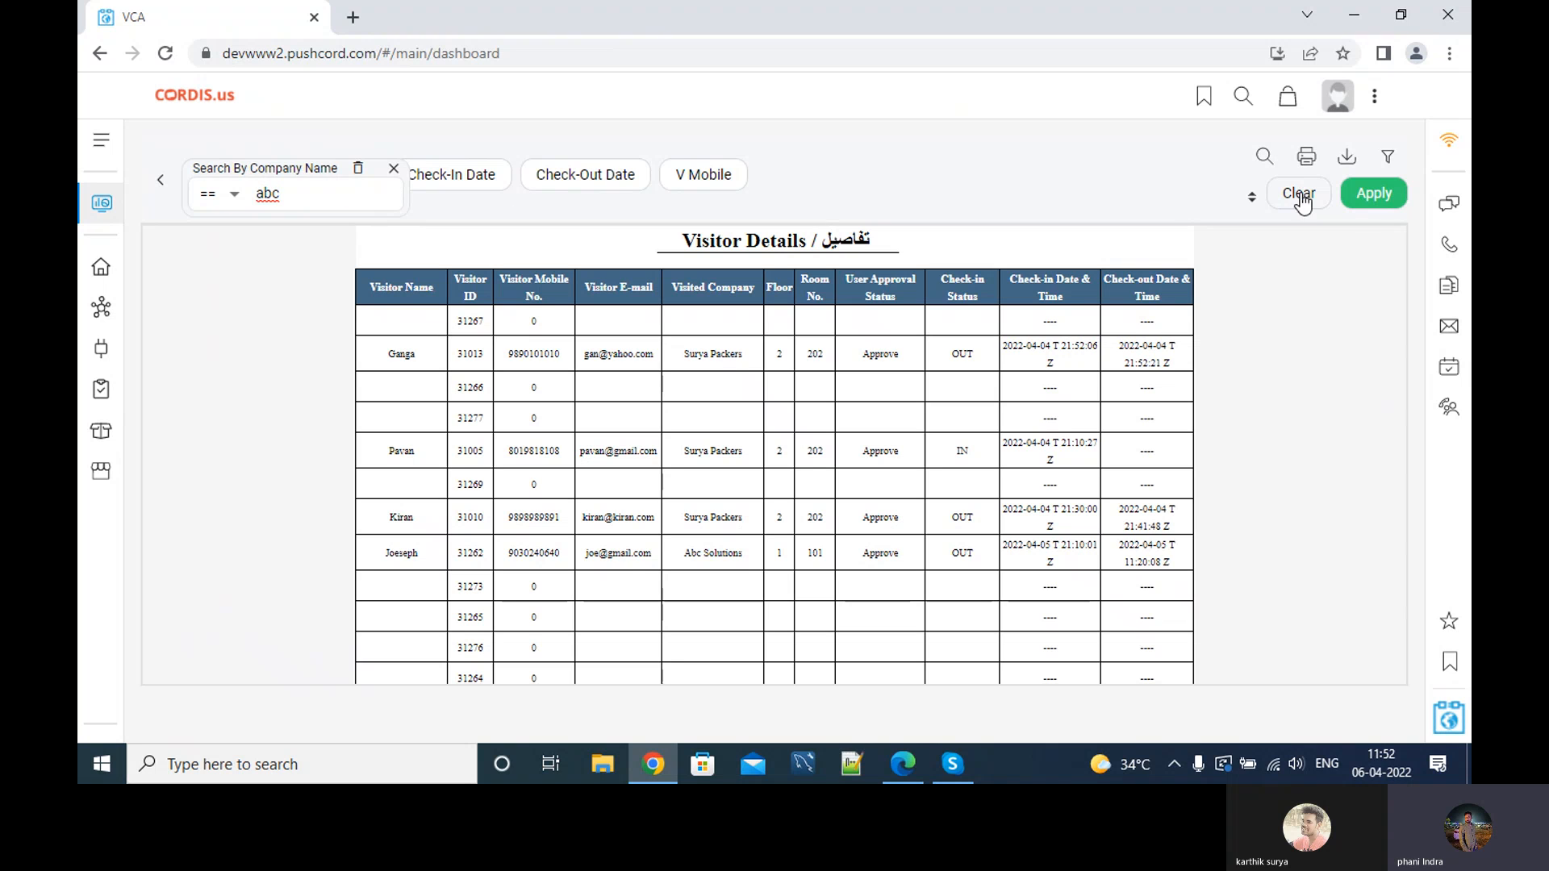
{"action": "left_click", "coordinate": [1386, 195]}
{"action": "left_click", "coordinate": [232, 194]}
{"action": "left_click", "coordinate": [225, 252]}
{"action": "key", "text": "Return"}
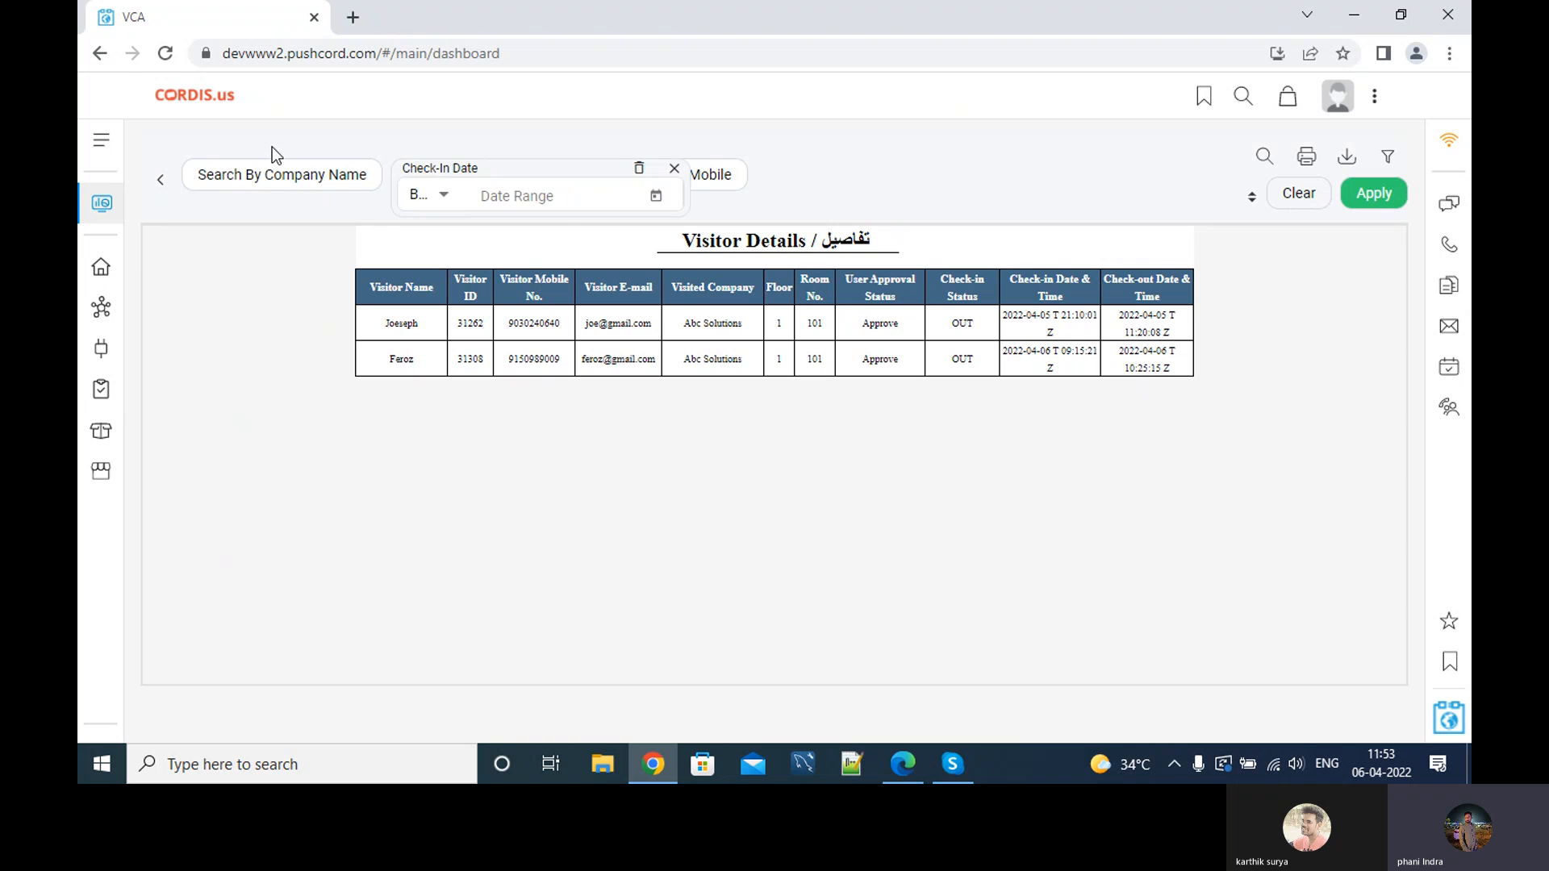
Filter the report to check-in date == 5 April.
{"action": "left_click", "coordinate": [446, 201]}
{"action": "left_click", "coordinate": [437, 239]}
{"action": "left_click", "coordinate": [556, 198]}
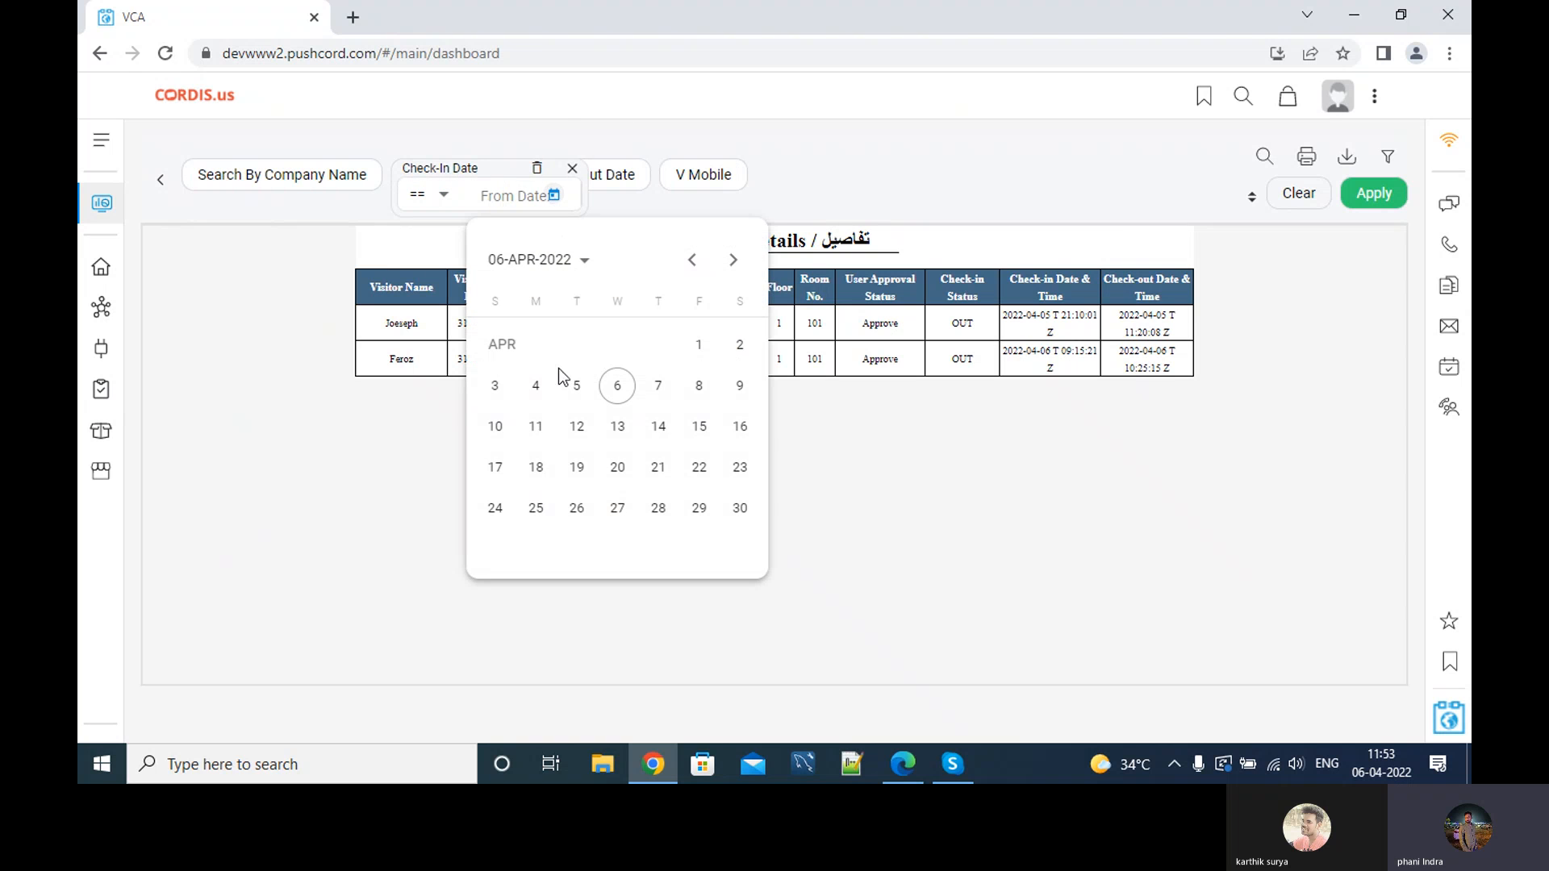
{"action": "left_click", "coordinate": [581, 389]}
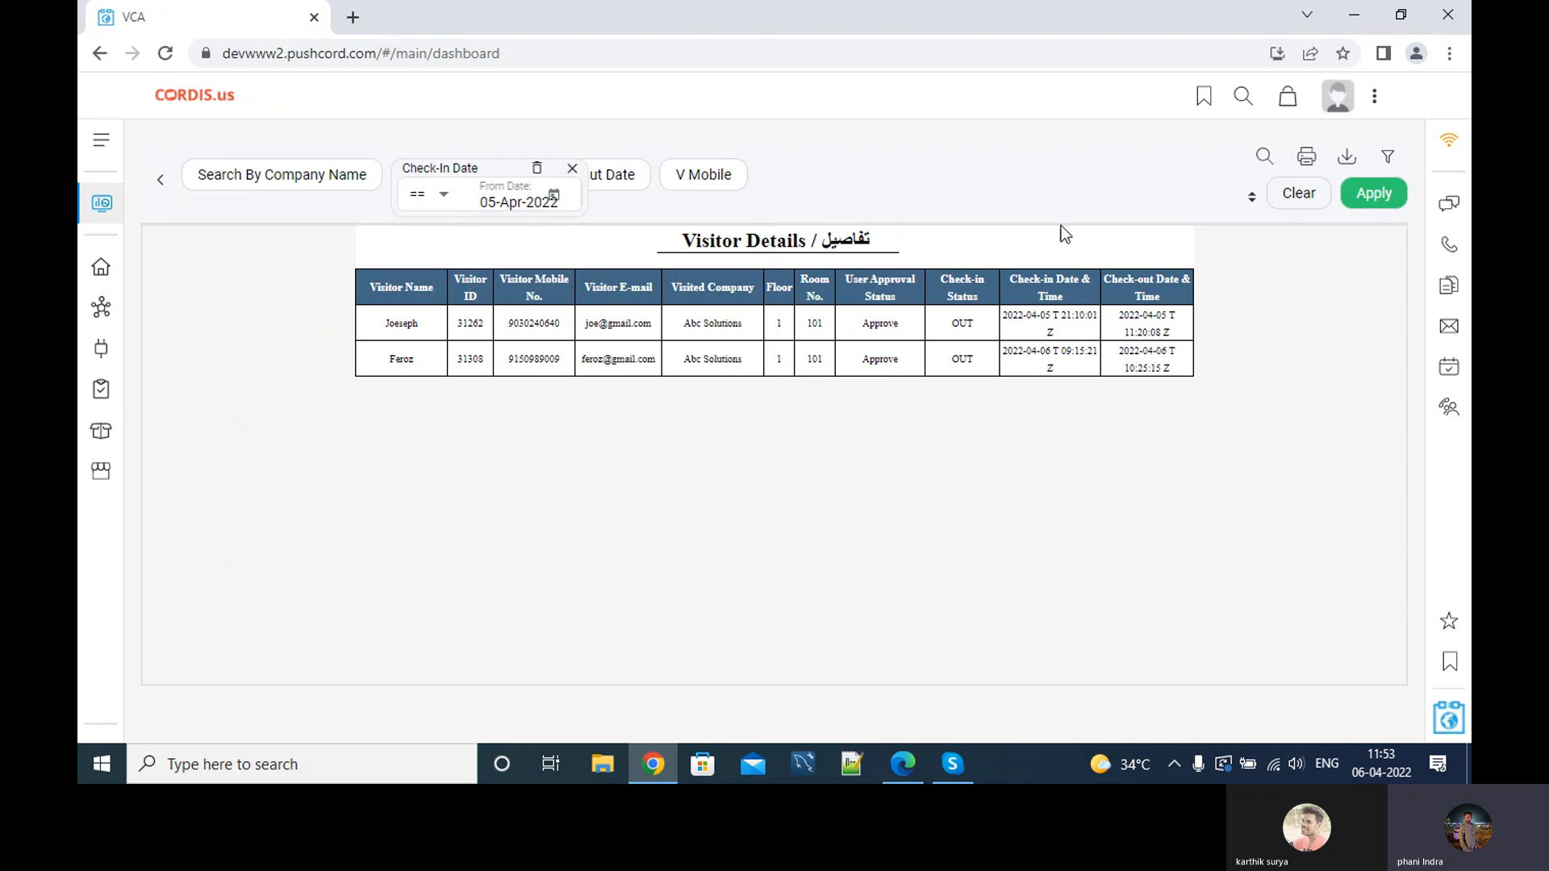
{"action": "left_click", "coordinate": [1374, 195]}
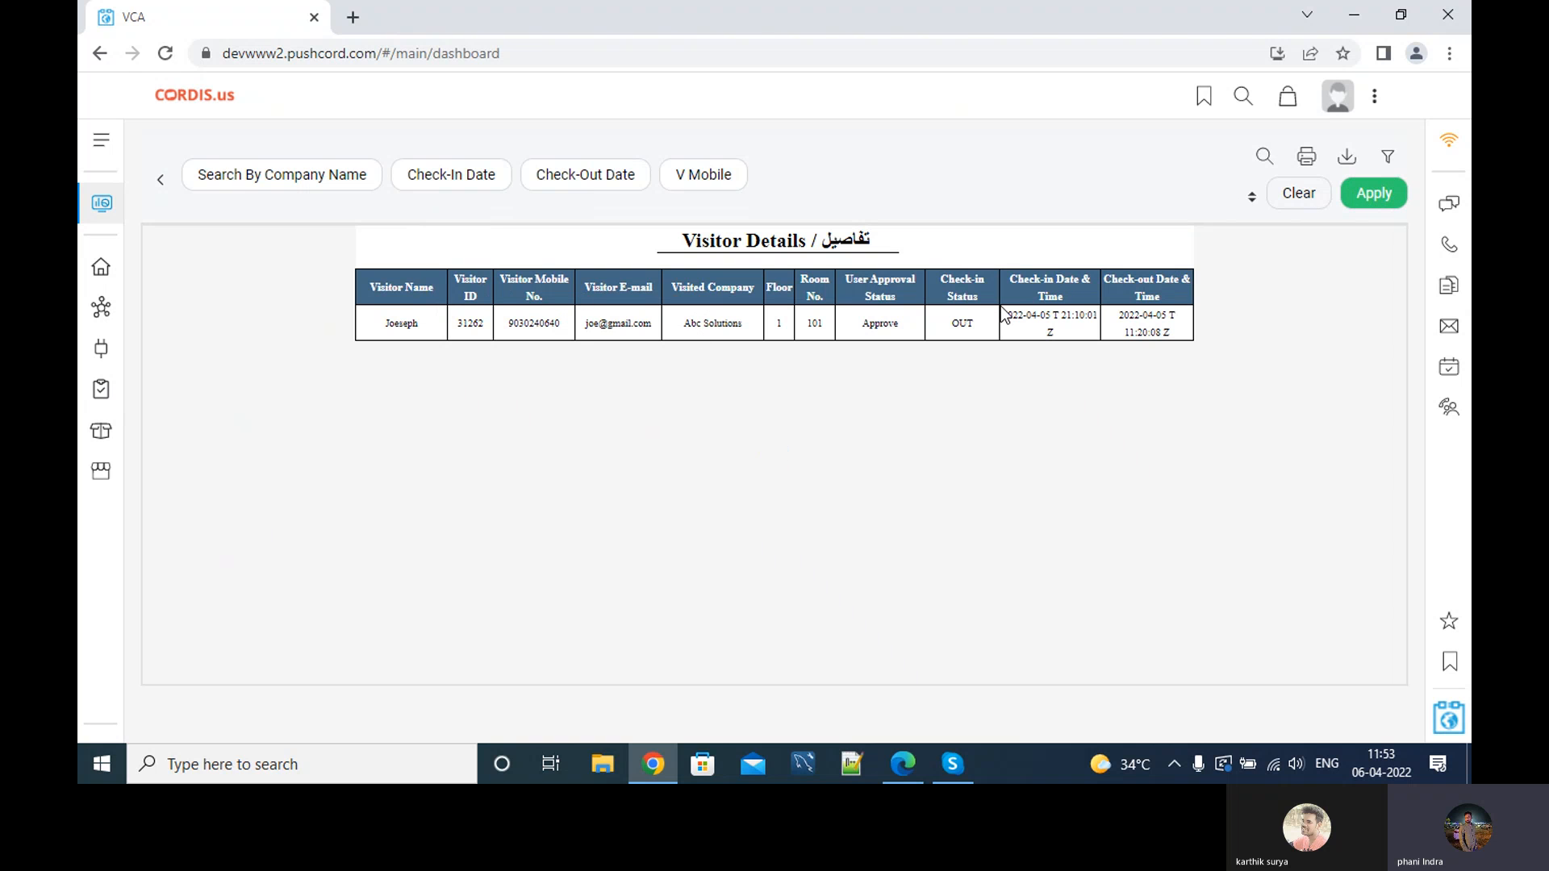
Change the check-in date filter to 4 April.
{"action": "left_click", "coordinate": [476, 190]}
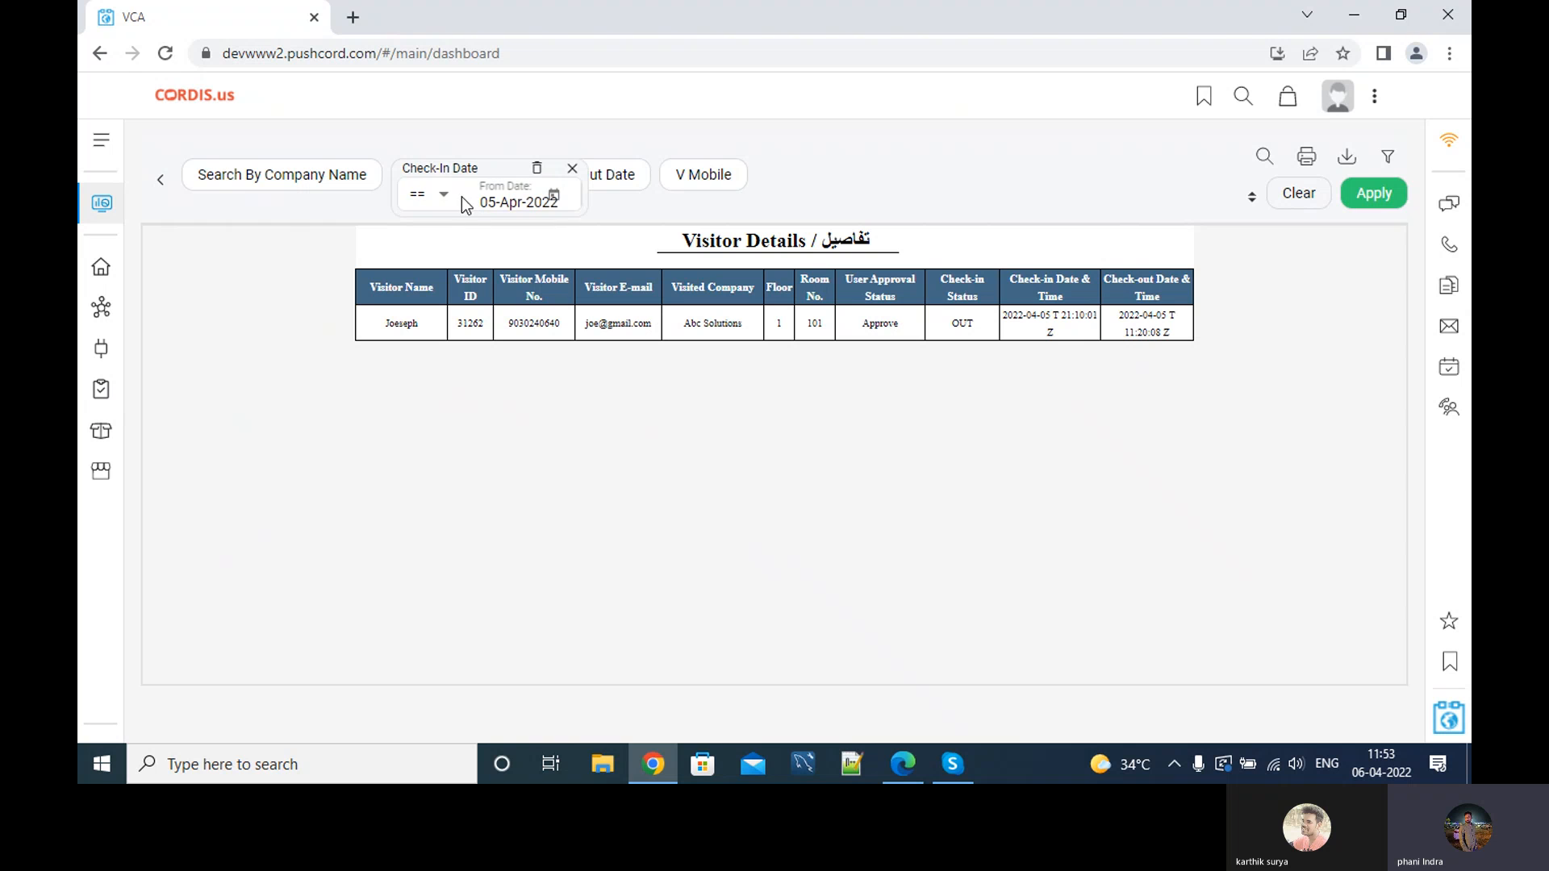
{"action": "left_click", "coordinate": [449, 200]}
{"action": "left_click", "coordinate": [450, 206]}
{"action": "left_click", "coordinate": [554, 197]}
{"action": "left_click", "coordinate": [535, 386]}
{"action": "left_click", "coordinate": [1367, 202]}
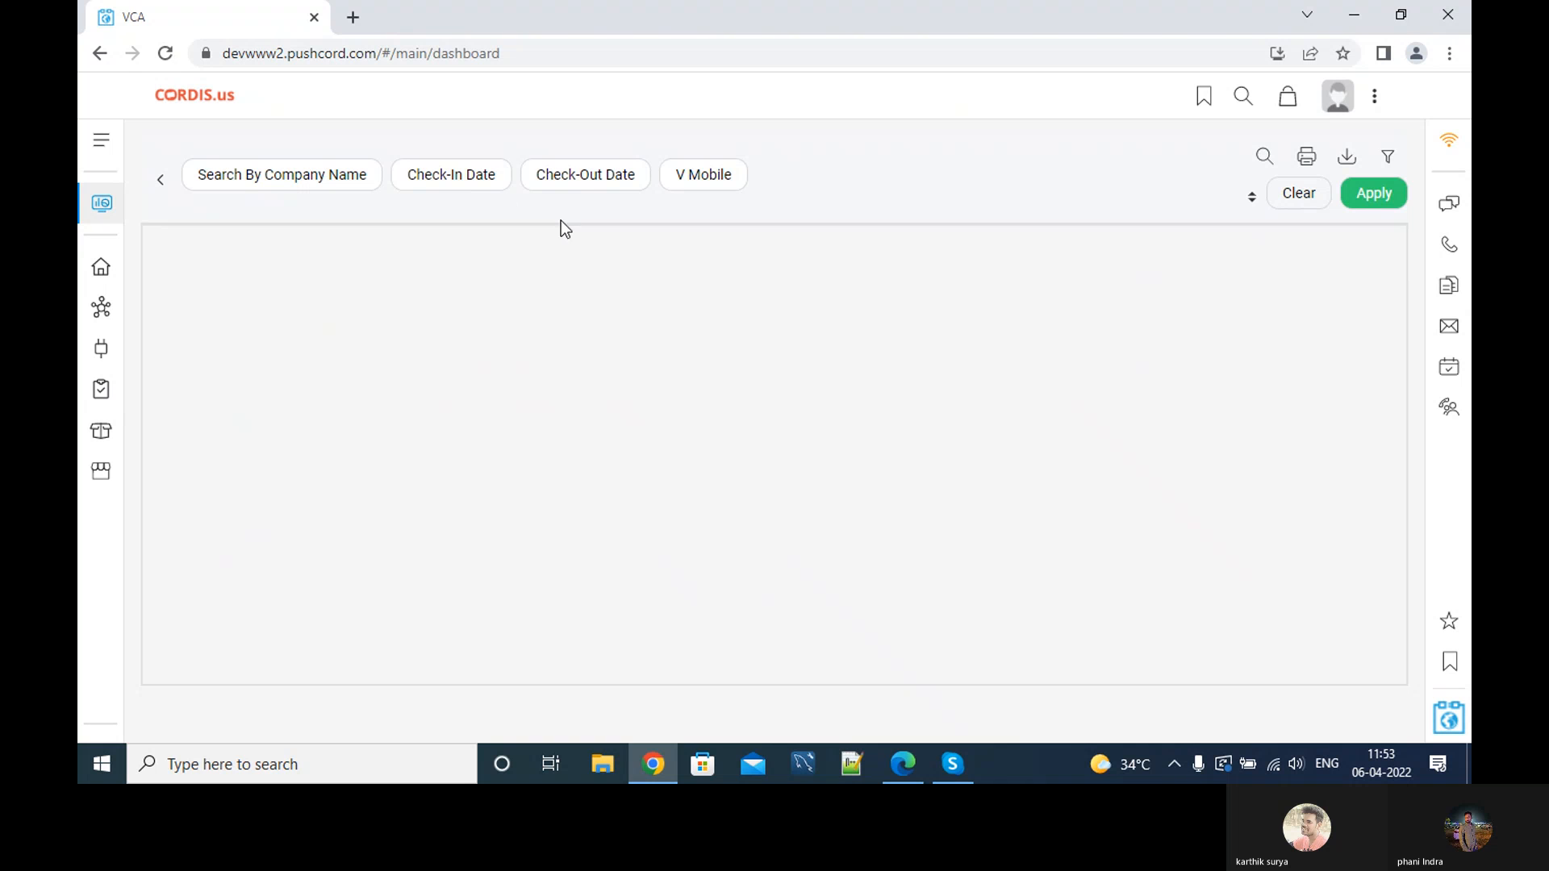
Add a check-out date == filter set to 6 April.
{"action": "left_click", "coordinate": [460, 190]}
{"action": "left_click", "coordinate": [678, 185]}
{"action": "left_click", "coordinate": [596, 179]}
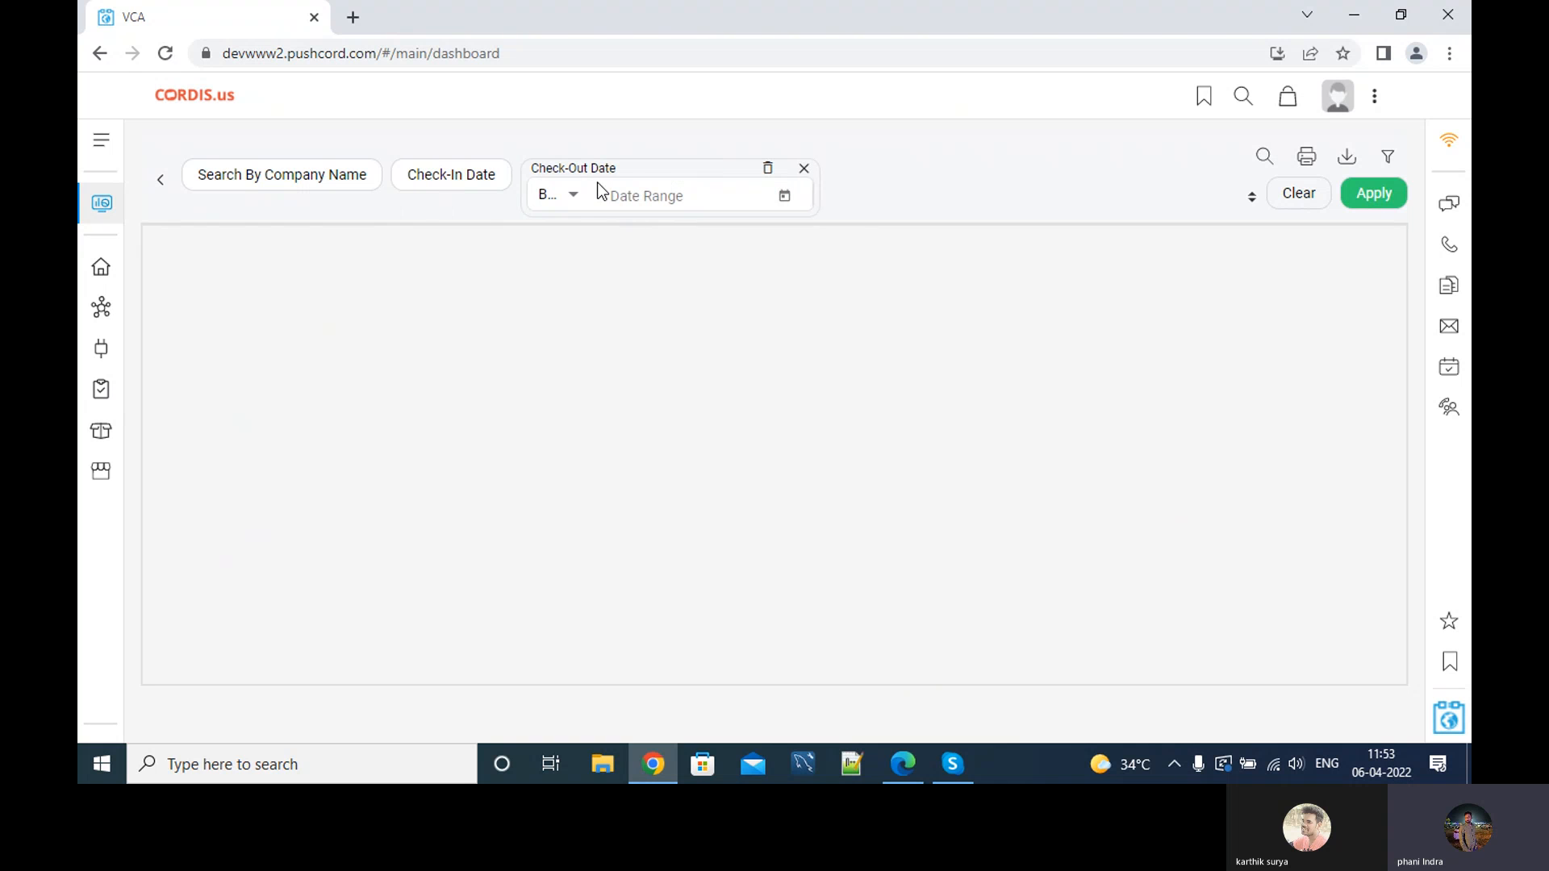
{"action": "left_click", "coordinate": [585, 202]}
{"action": "left_click", "coordinate": [571, 248]}
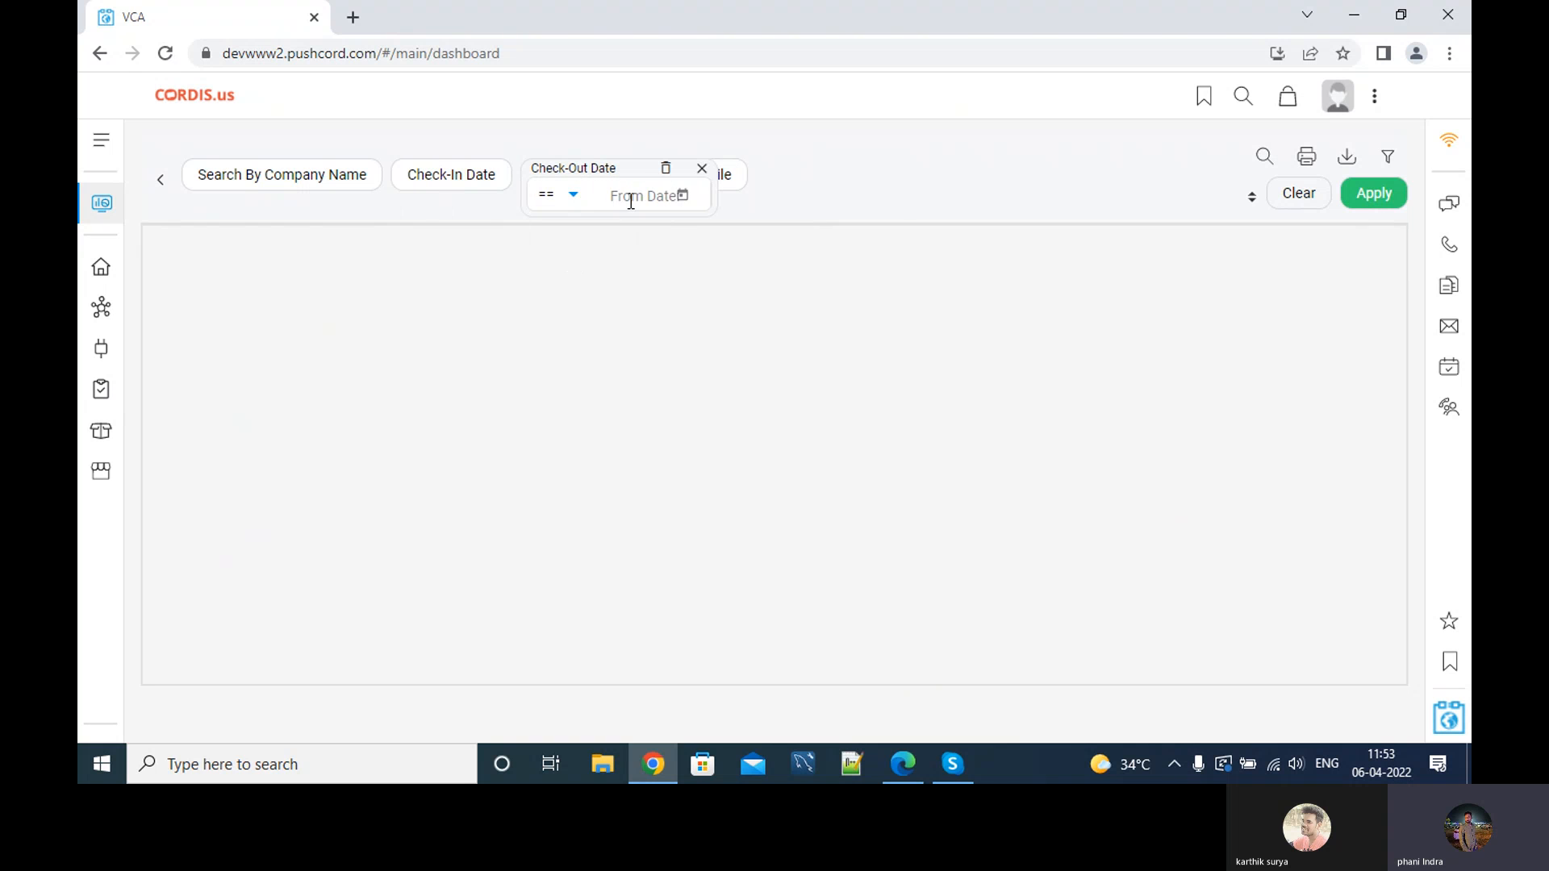
{"action": "left_click", "coordinate": [685, 196]}
{"action": "left_click", "coordinate": [703, 382]}
{"action": "left_click", "coordinate": [683, 195]}
{"action": "left_click", "coordinate": [738, 384]}
{"action": "left_click", "coordinate": [1403, 202]}
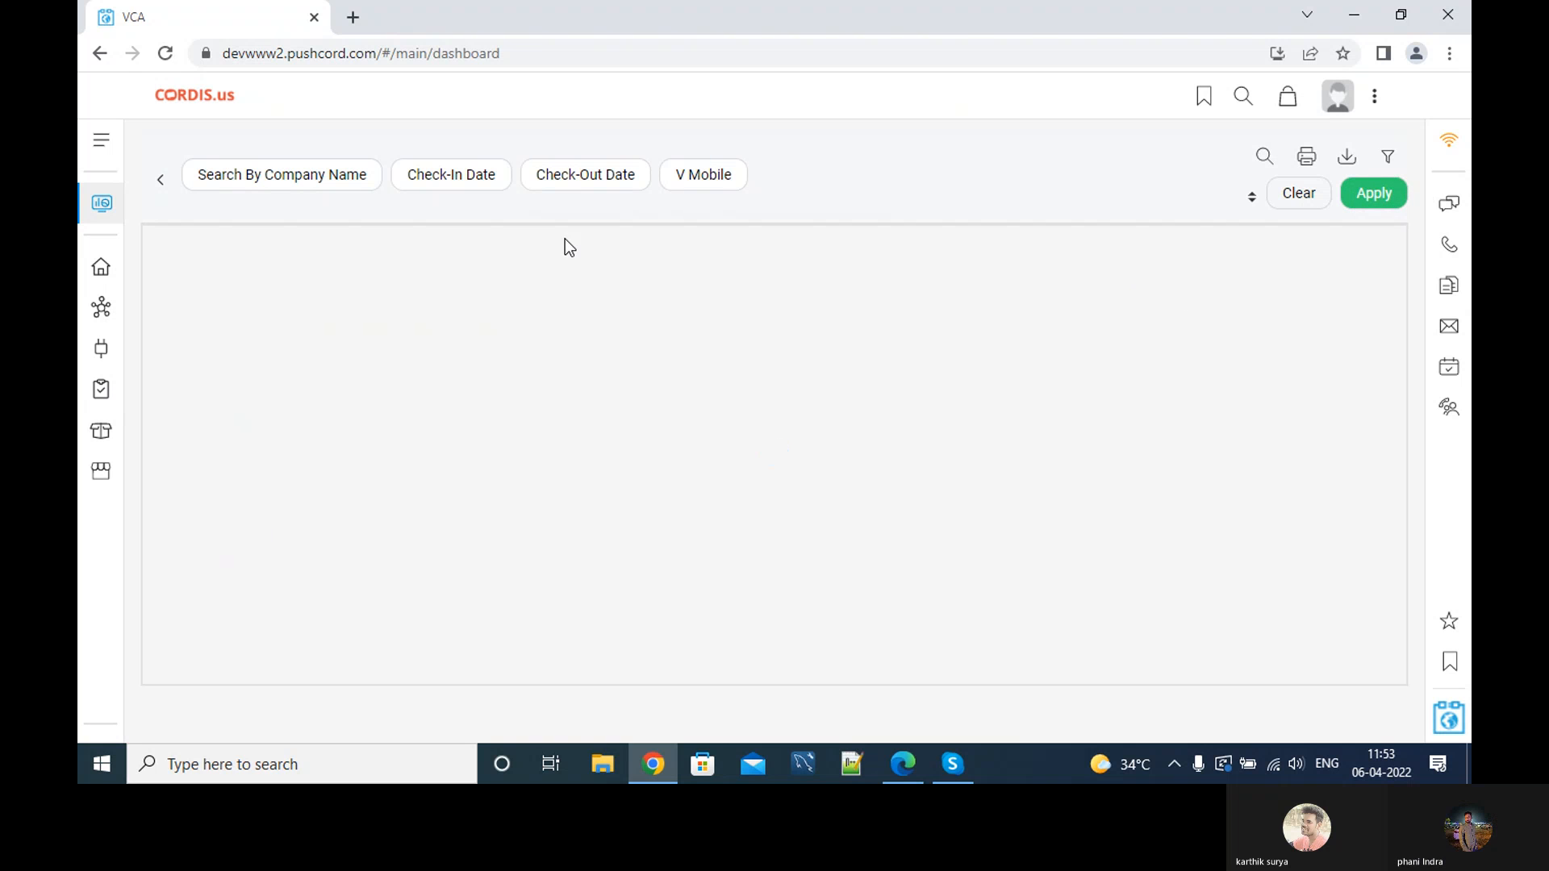
Reset the check-in date filter to 5 April and return to the dashboard.
{"action": "left_click", "coordinate": [616, 188]}
{"action": "left_click", "coordinate": [484, 176]}
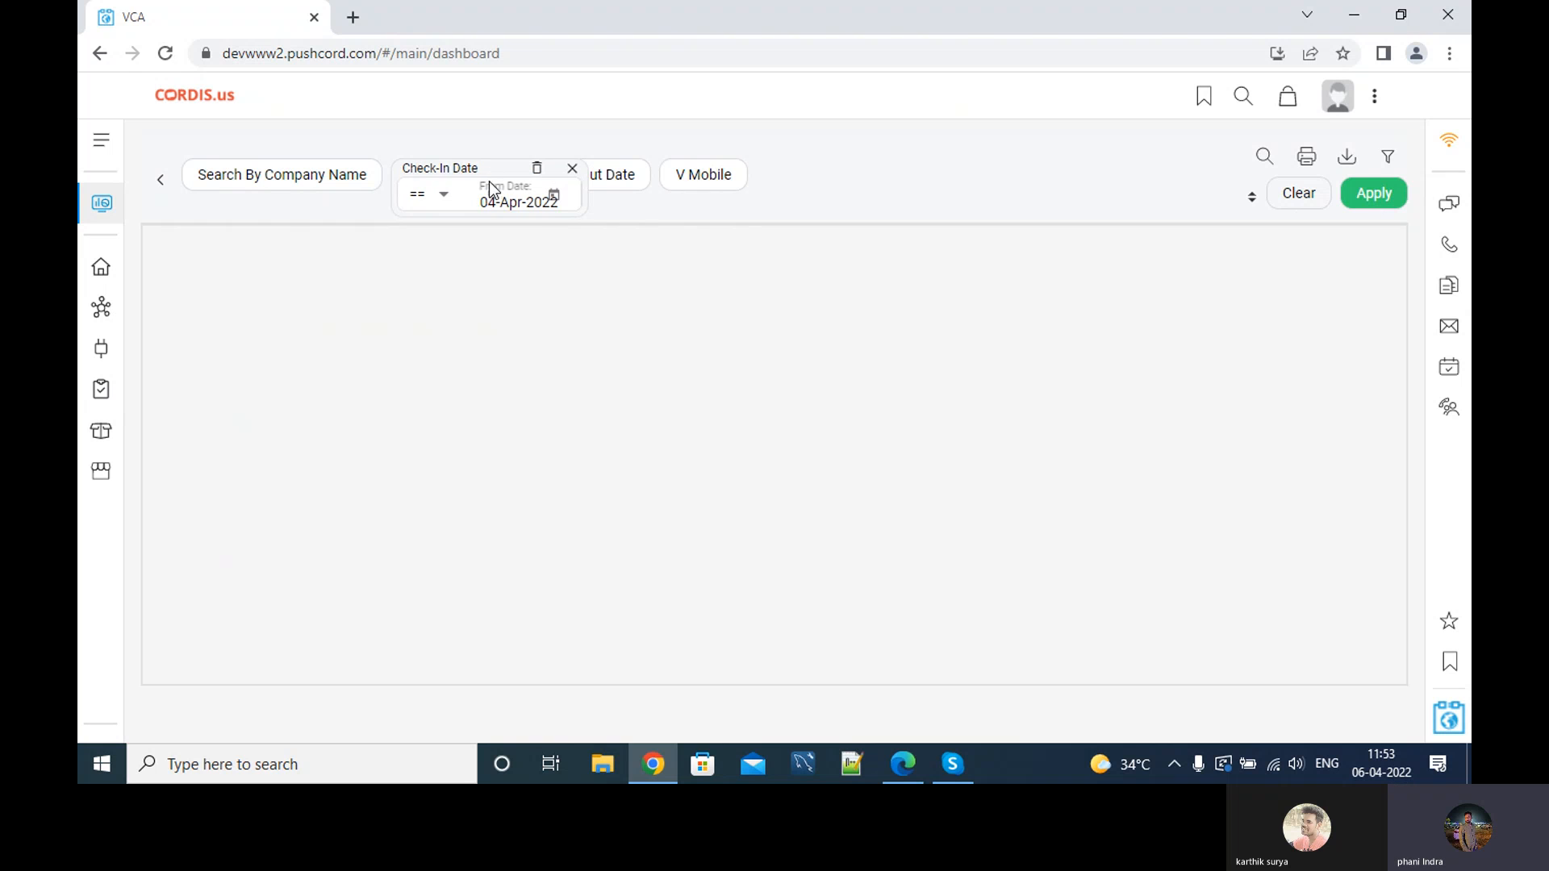
{"action": "left_click", "coordinate": [452, 196]}
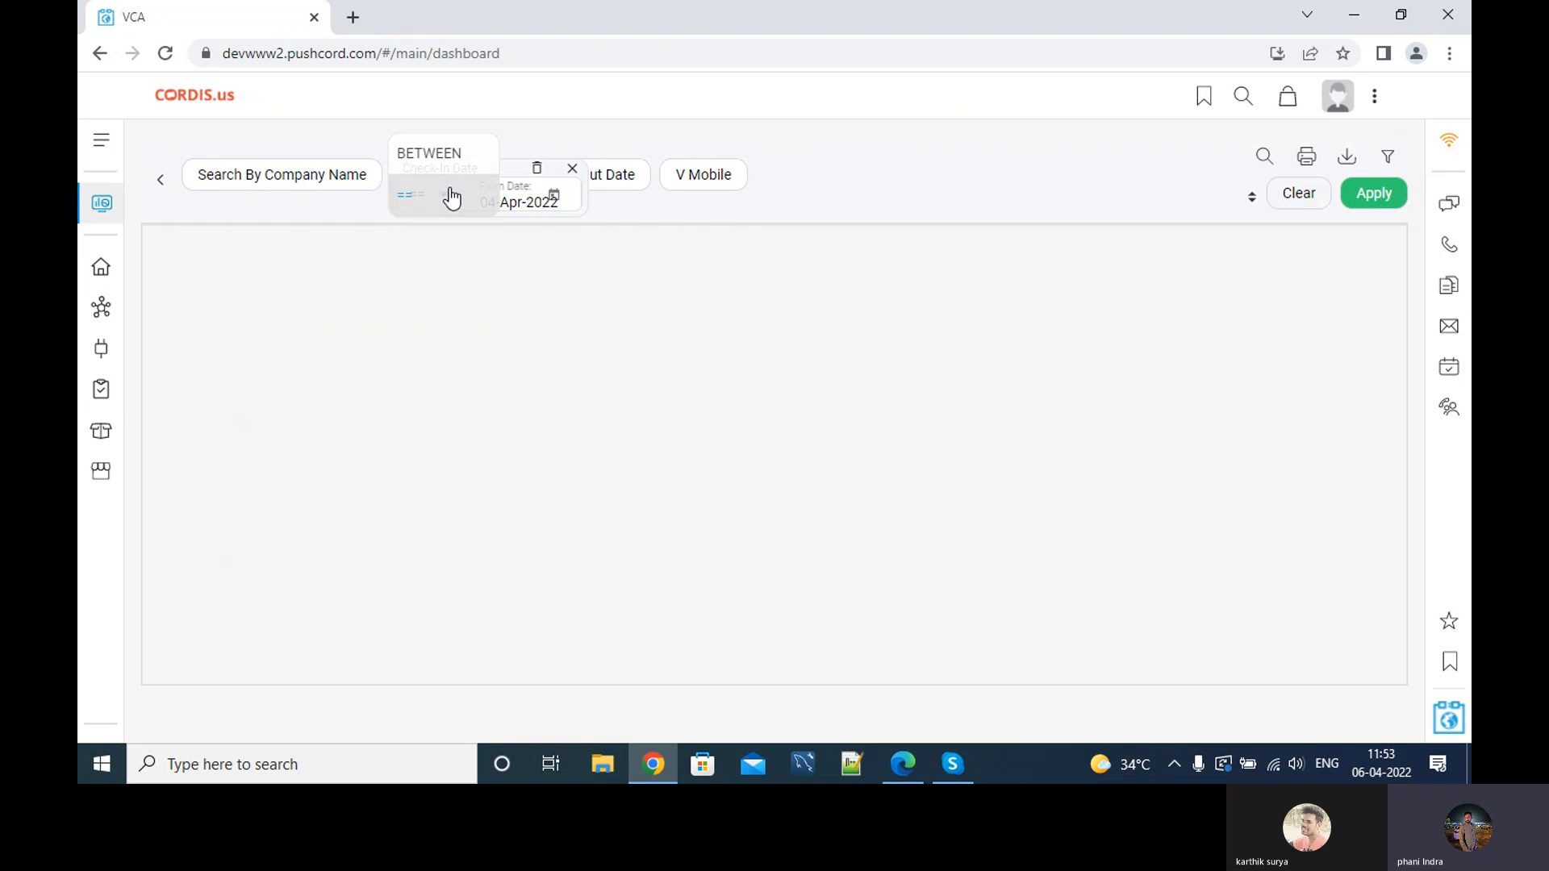
{"action": "left_click", "coordinate": [552, 197]}
{"action": "left_click", "coordinate": [589, 389]}
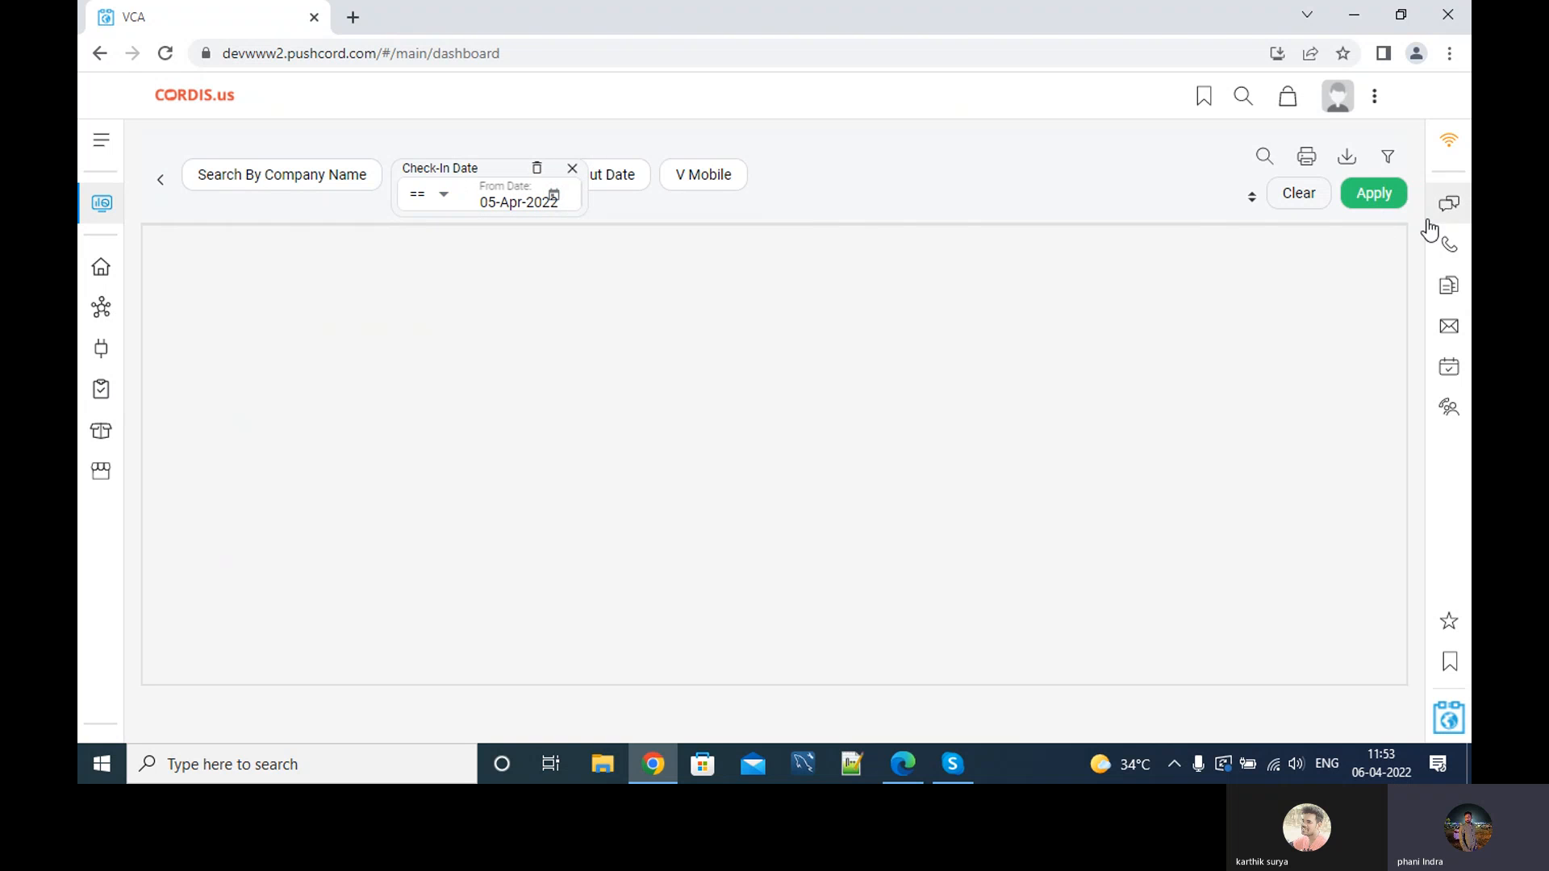
{"action": "left_click", "coordinate": [1388, 204]}
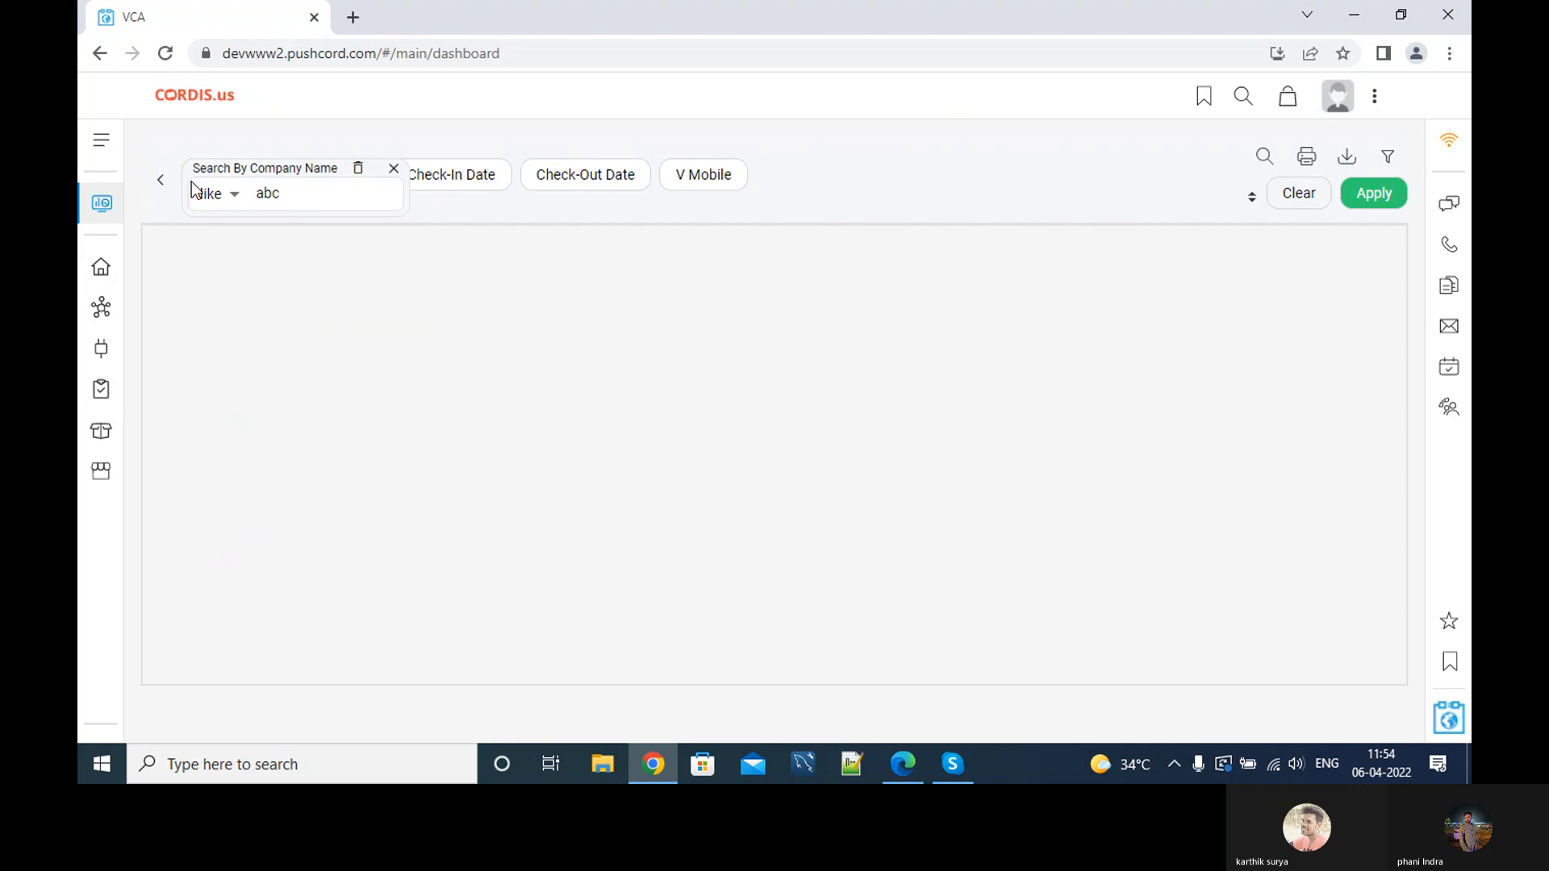
{"action": "left_click", "coordinate": [179, 187]}
{"action": "scroll", "coordinate": [507, 626], "scroll_direction": "down", "scroll_amount": 2}
Reopen the Visitor Details Report and filter check-in date == 5 April.
{"action": "left_click", "coordinate": [342, 581]}
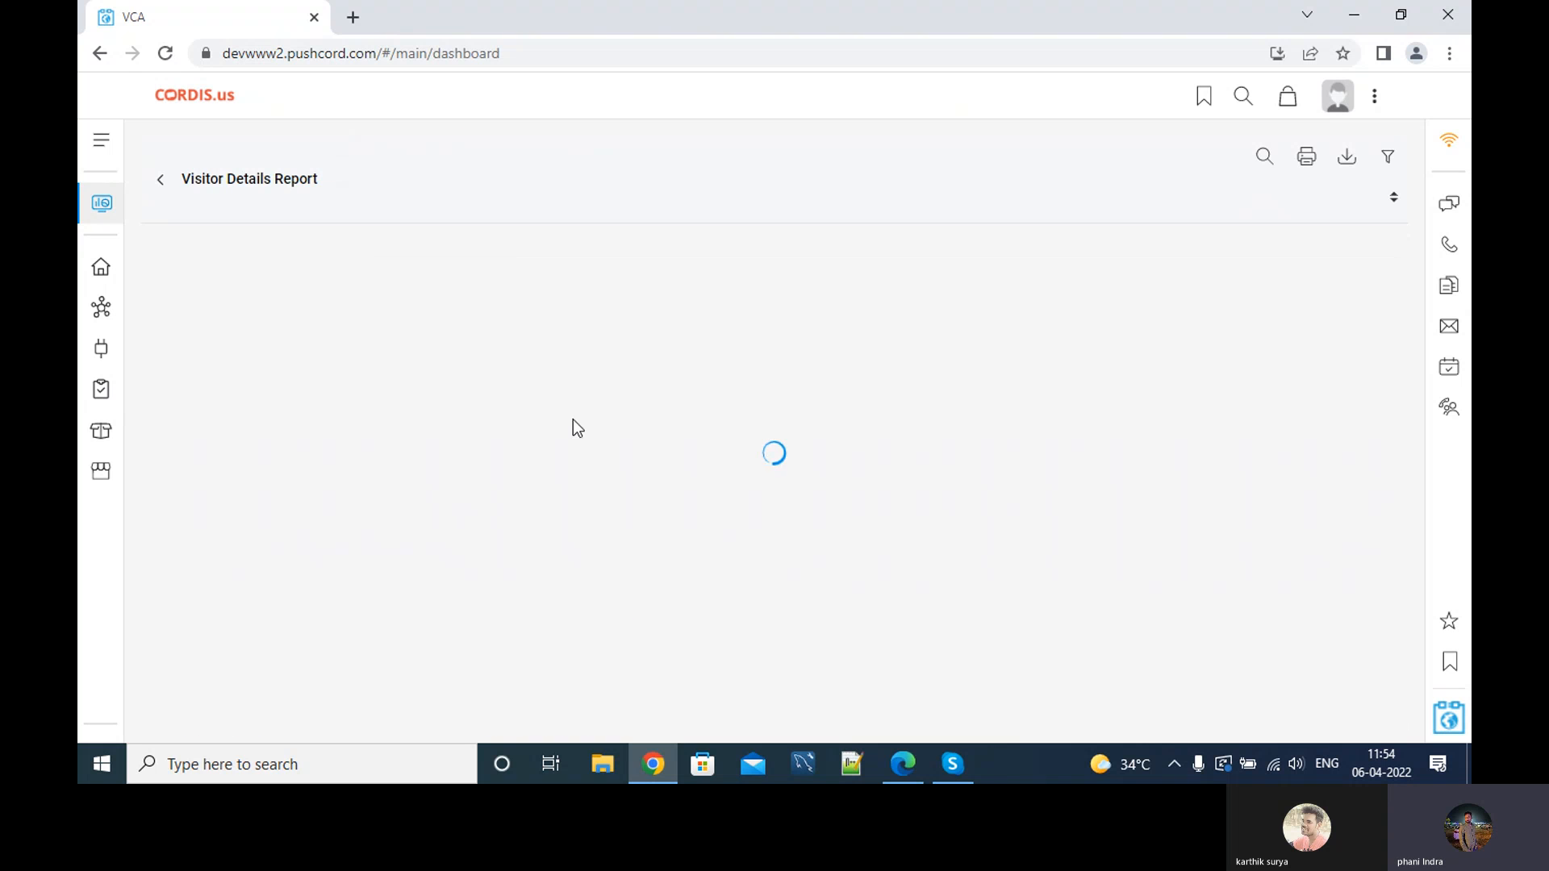
{"action": "left_click", "coordinate": [585, 176]}
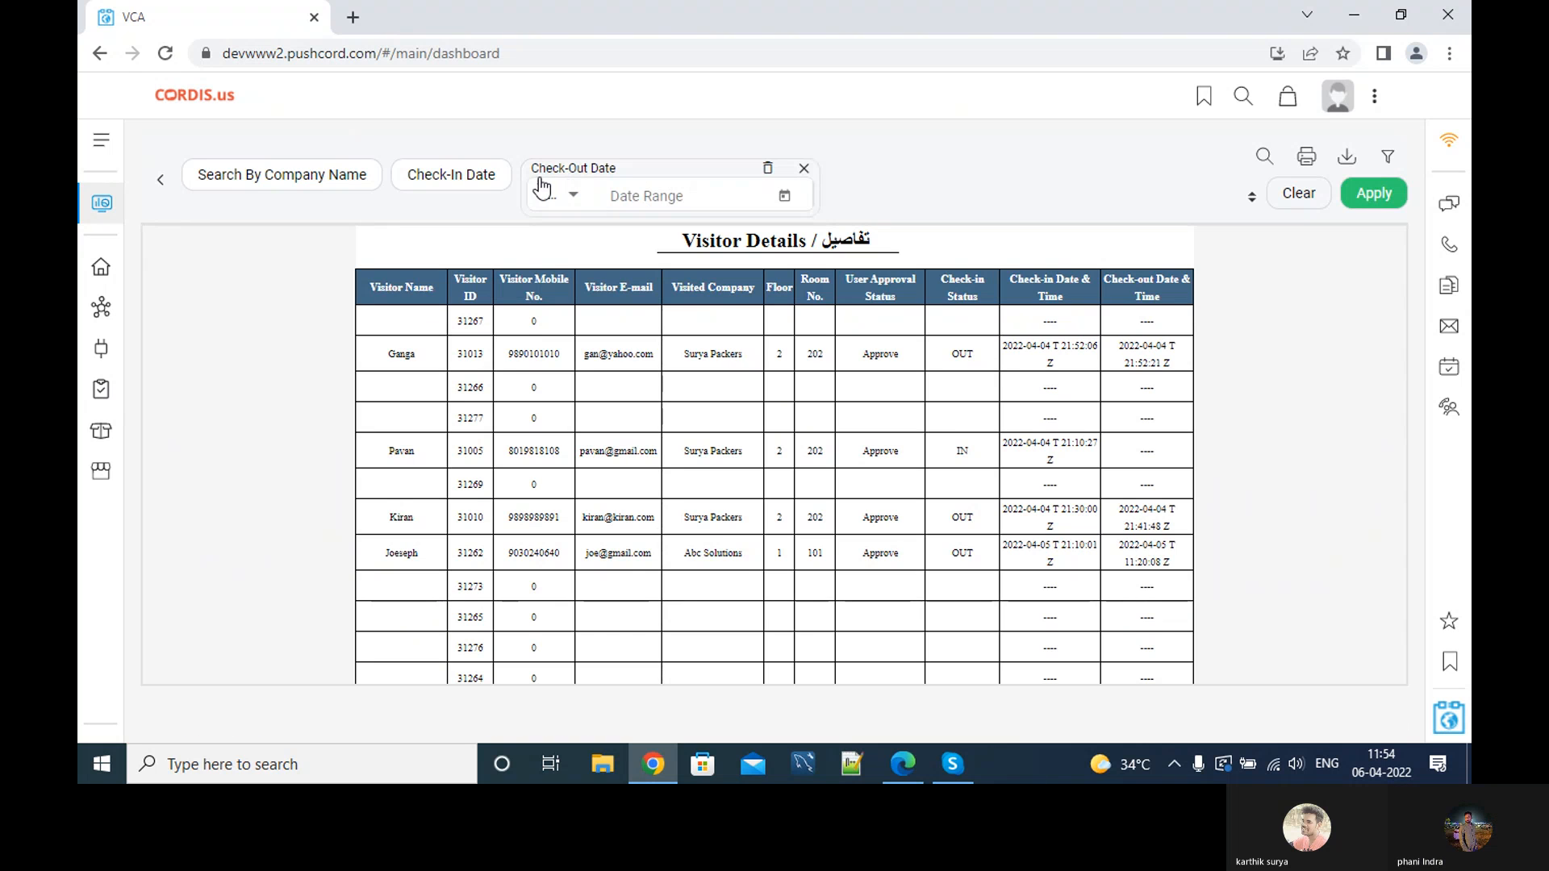
{"action": "left_click", "coordinate": [476, 171]}
{"action": "left_click", "coordinate": [442, 194]}
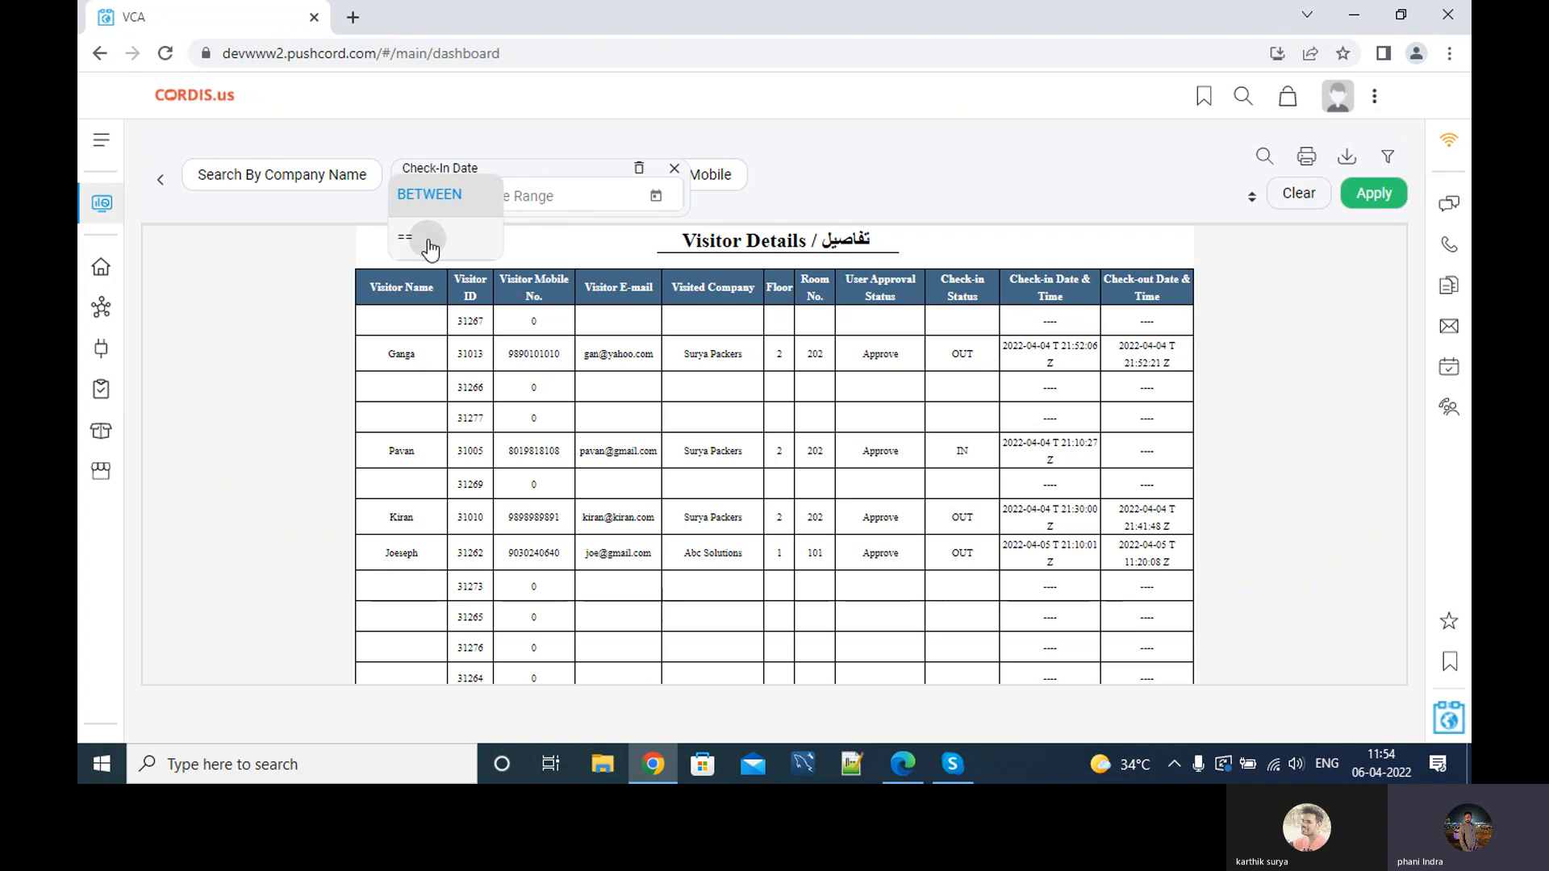
{"action": "left_click", "coordinate": [419, 234]}
{"action": "left_click", "coordinate": [554, 196]}
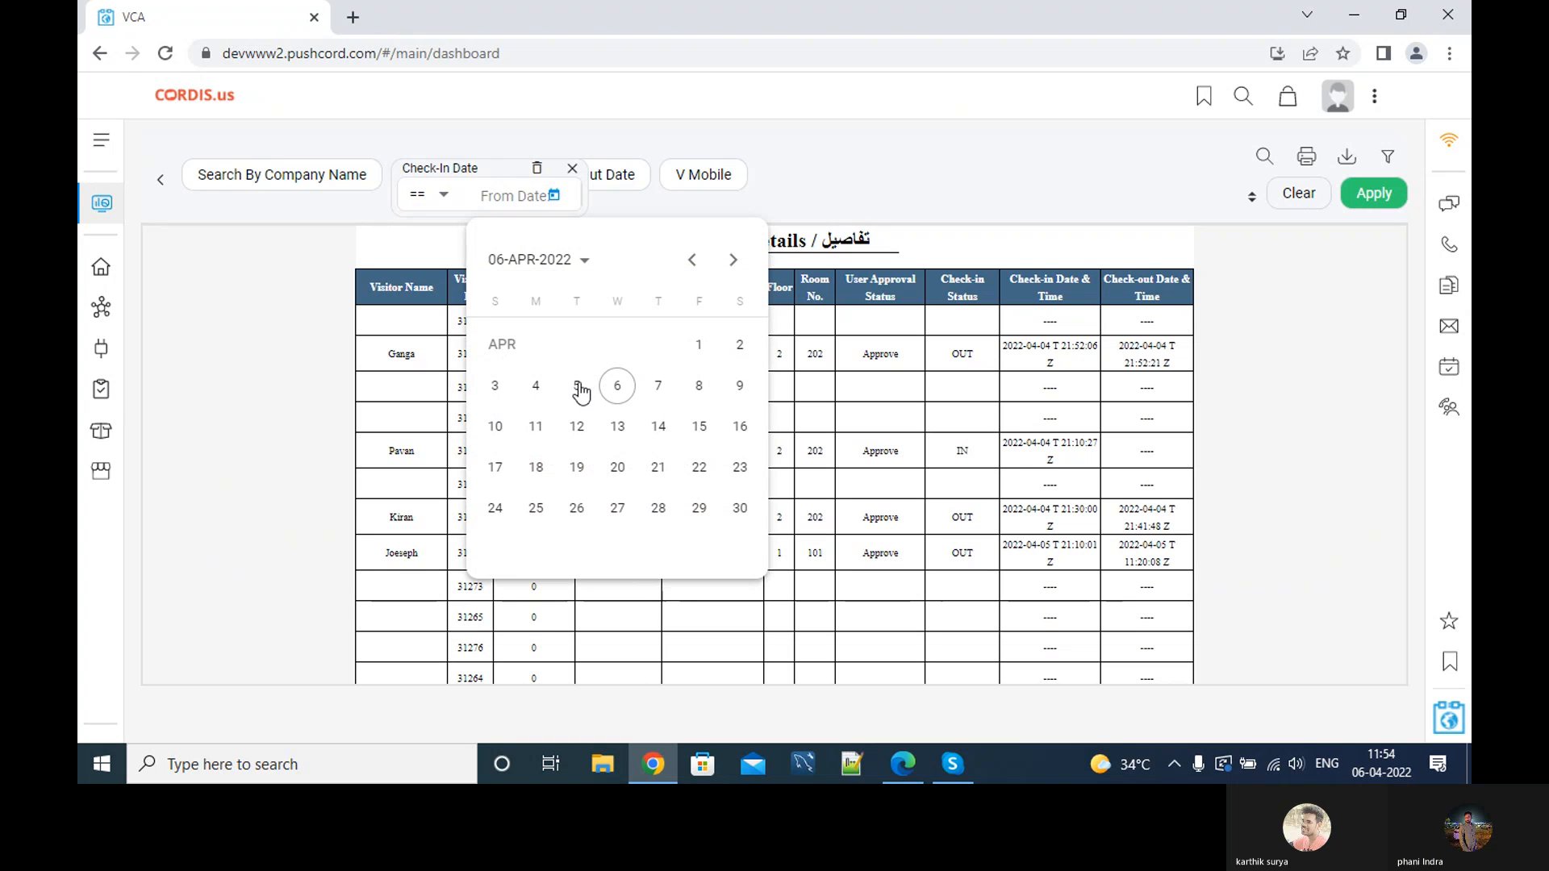
{"action": "left_click", "coordinate": [576, 381]}
{"action": "left_click", "coordinate": [1374, 194]}
Change the check-in date filter to 4 April, listing five visitors.
{"action": "left_click", "coordinate": [443, 194]}
{"action": "left_click", "coordinate": [443, 199]}
{"action": "left_click", "coordinate": [554, 197]}
{"action": "left_click", "coordinate": [574, 381]}
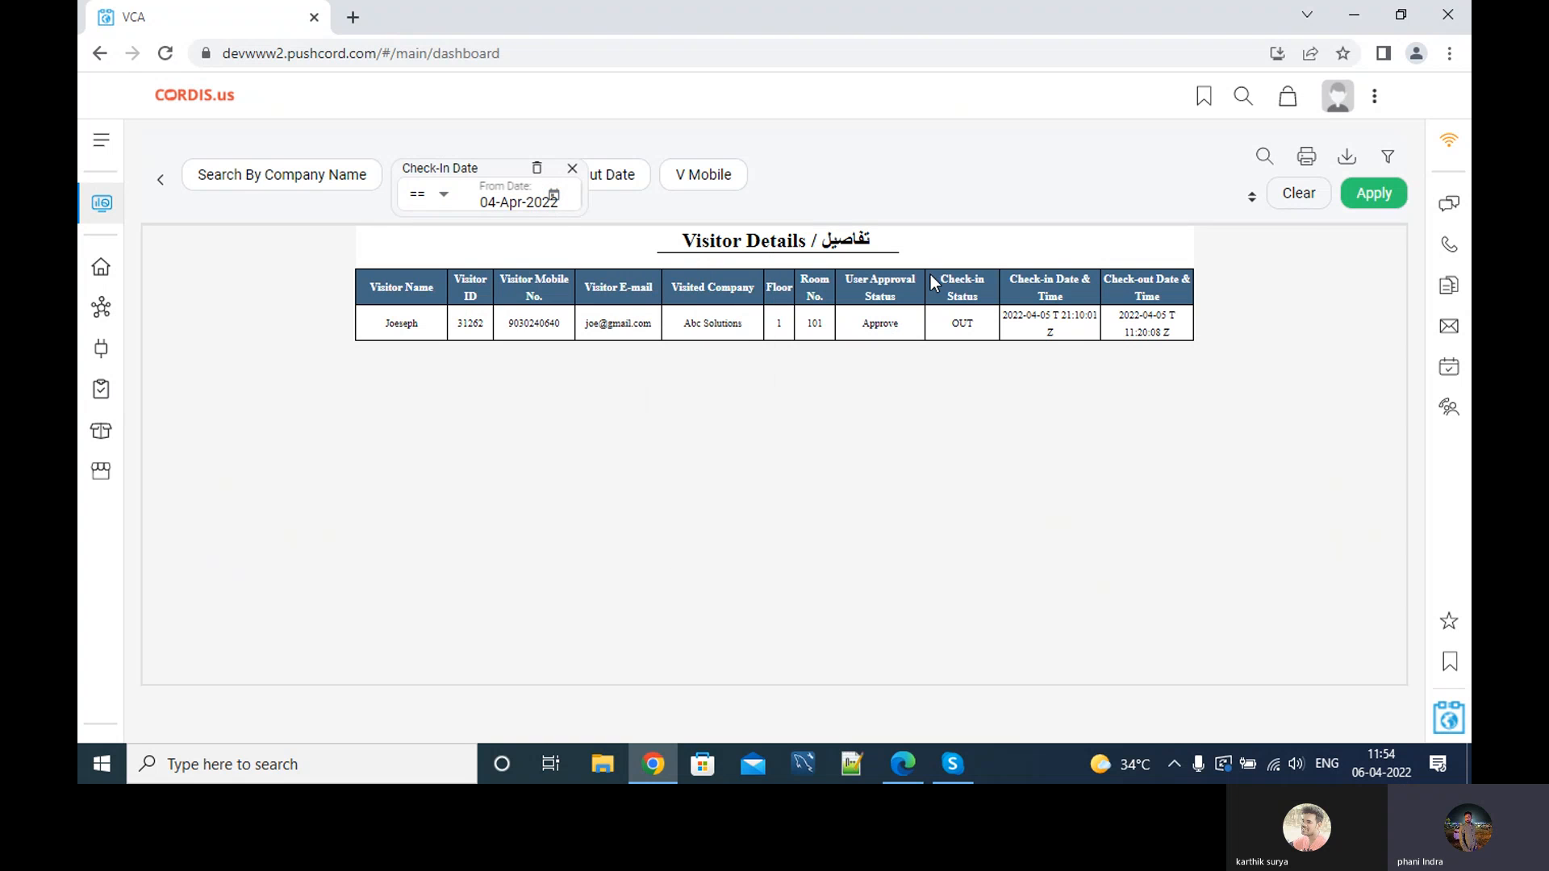
{"action": "left_click", "coordinate": [1375, 194]}
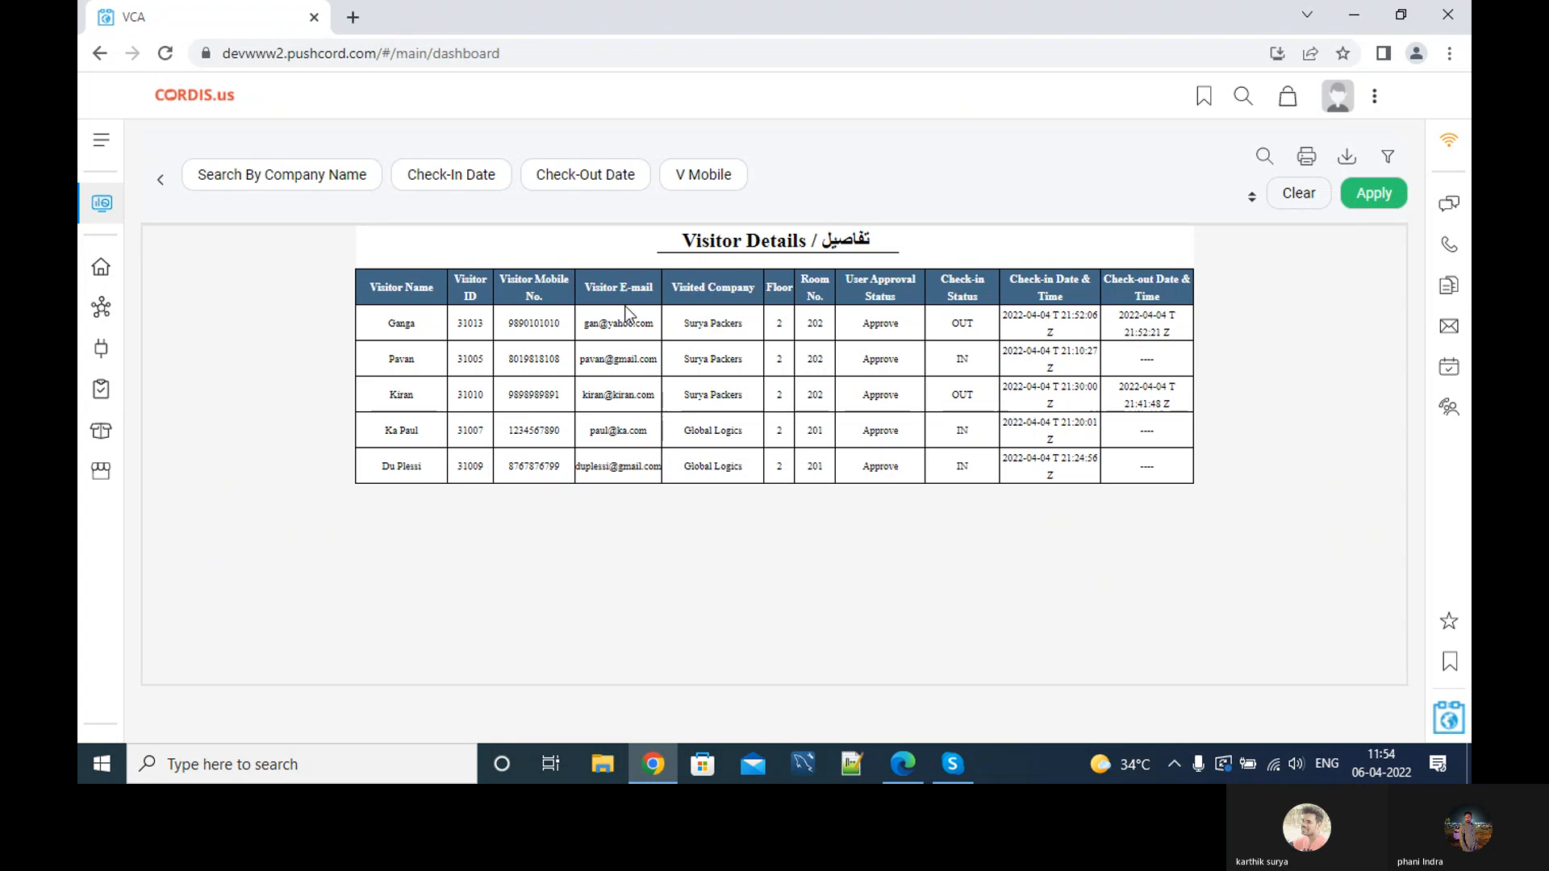
{"action": "left_click", "coordinate": [476, 175]}
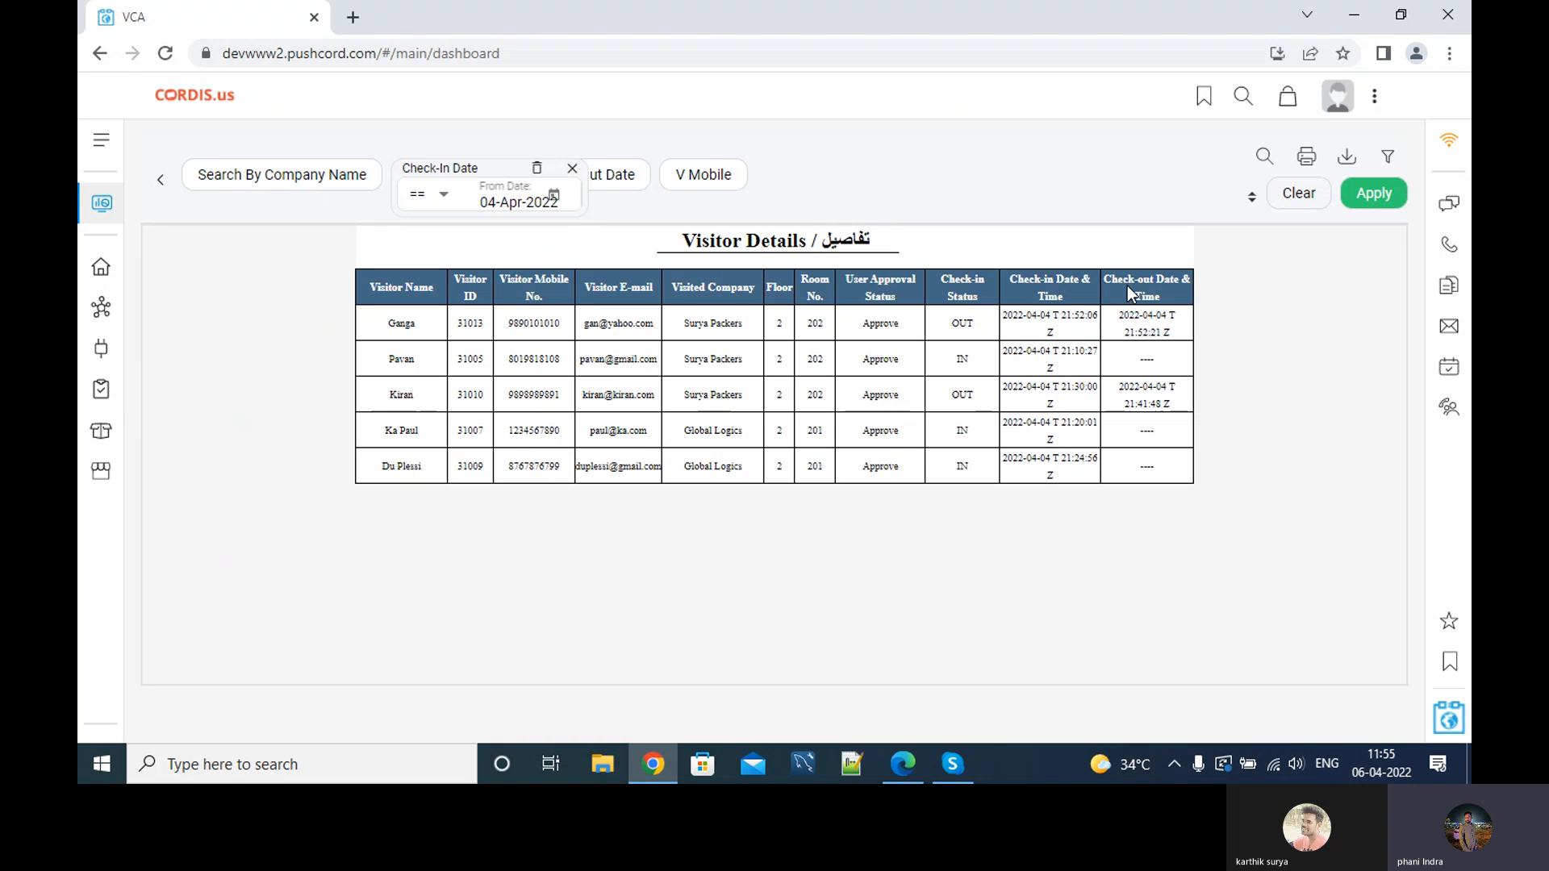
Return to the dashboard and glance at the home activity list.
{"action": "left_click", "coordinate": [162, 186]}
{"action": "left_click", "coordinate": [100, 267]}
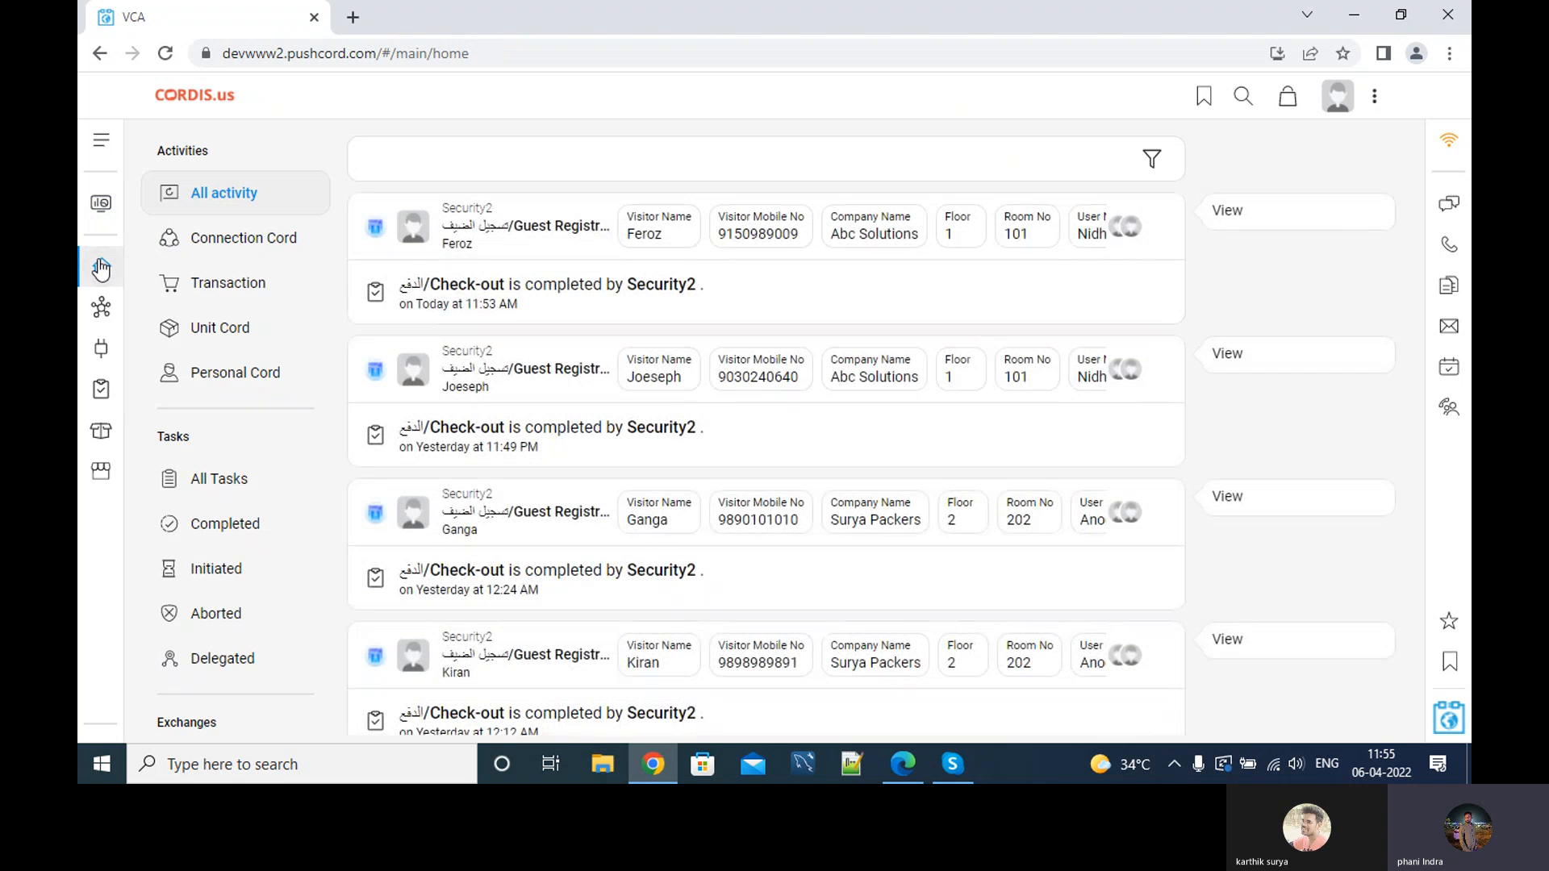
{"action": "left_click", "coordinate": [101, 203]}
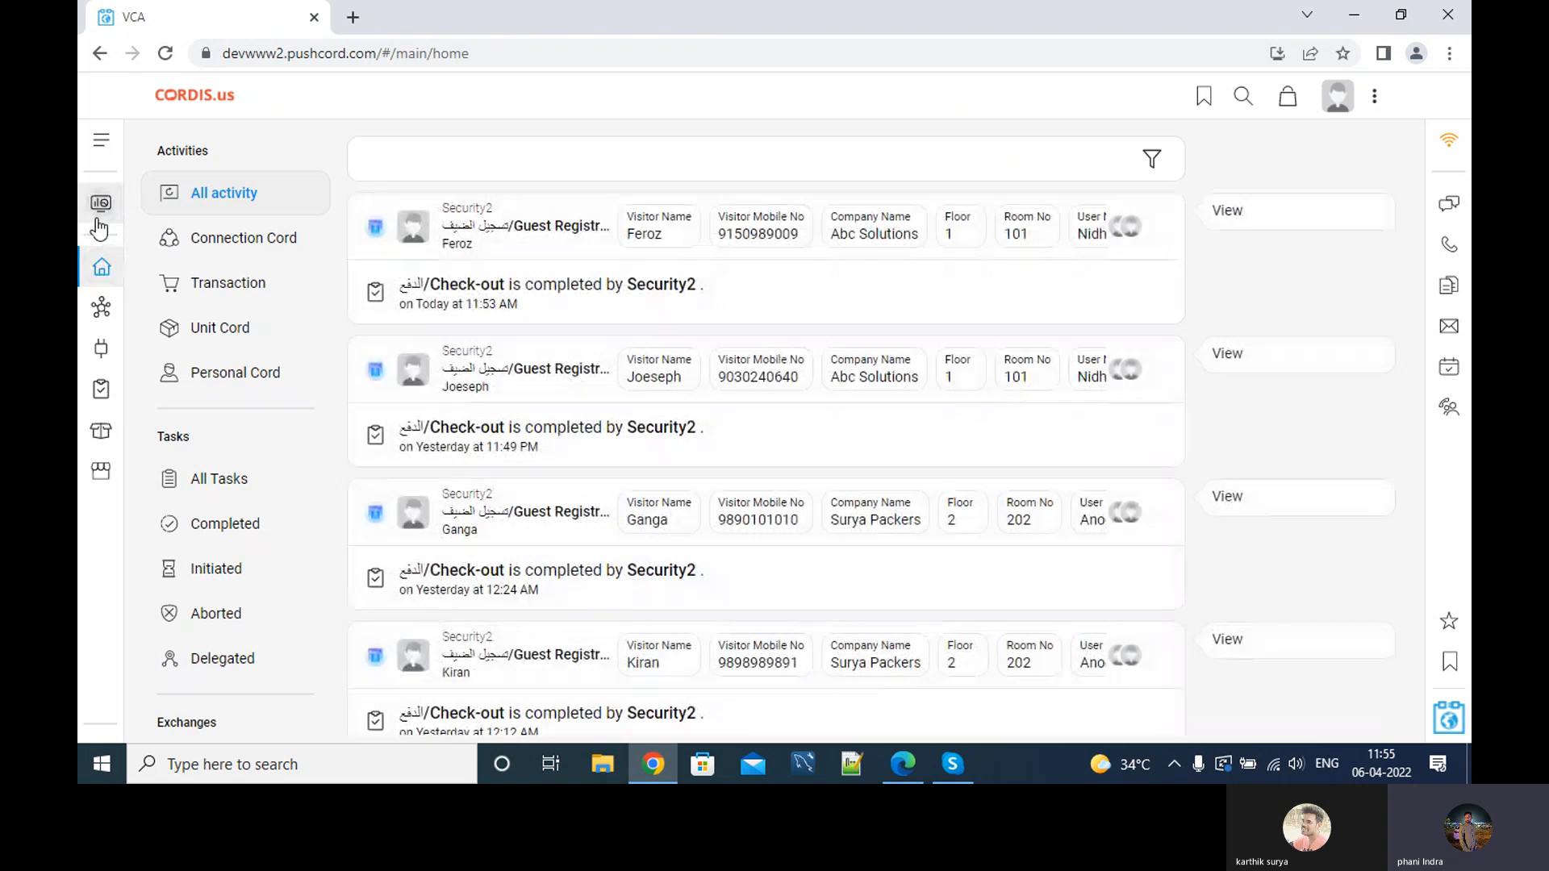
{"action": "scroll", "coordinate": [490, 367], "scroll_direction": "down", "scroll_amount": 2}
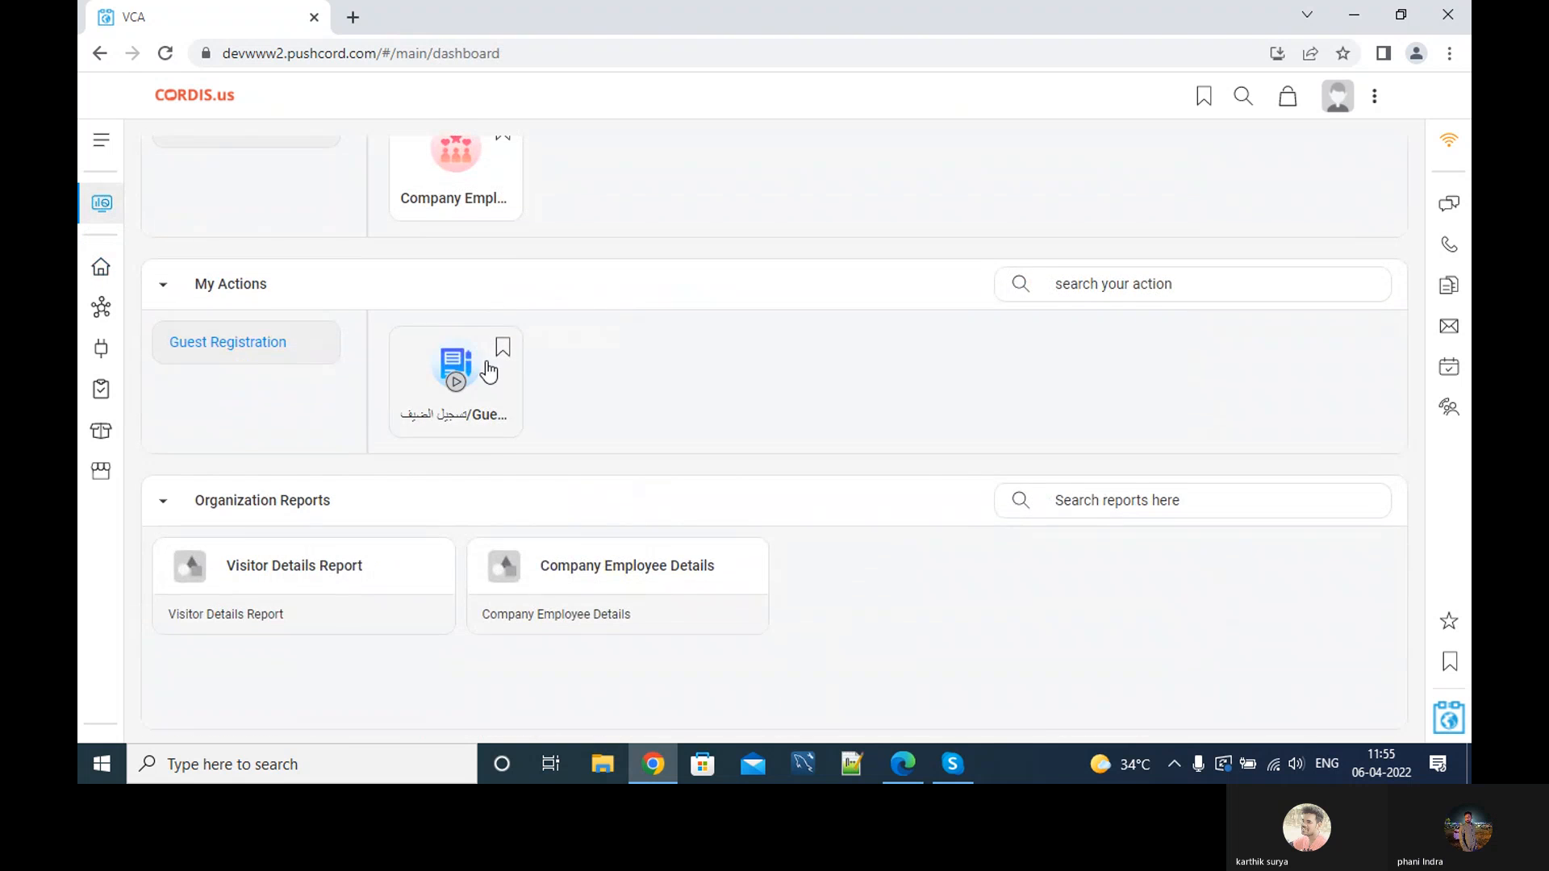
{"action": "scroll", "coordinate": [484, 362], "scroll_direction": "up", "scroll_amount": 2}
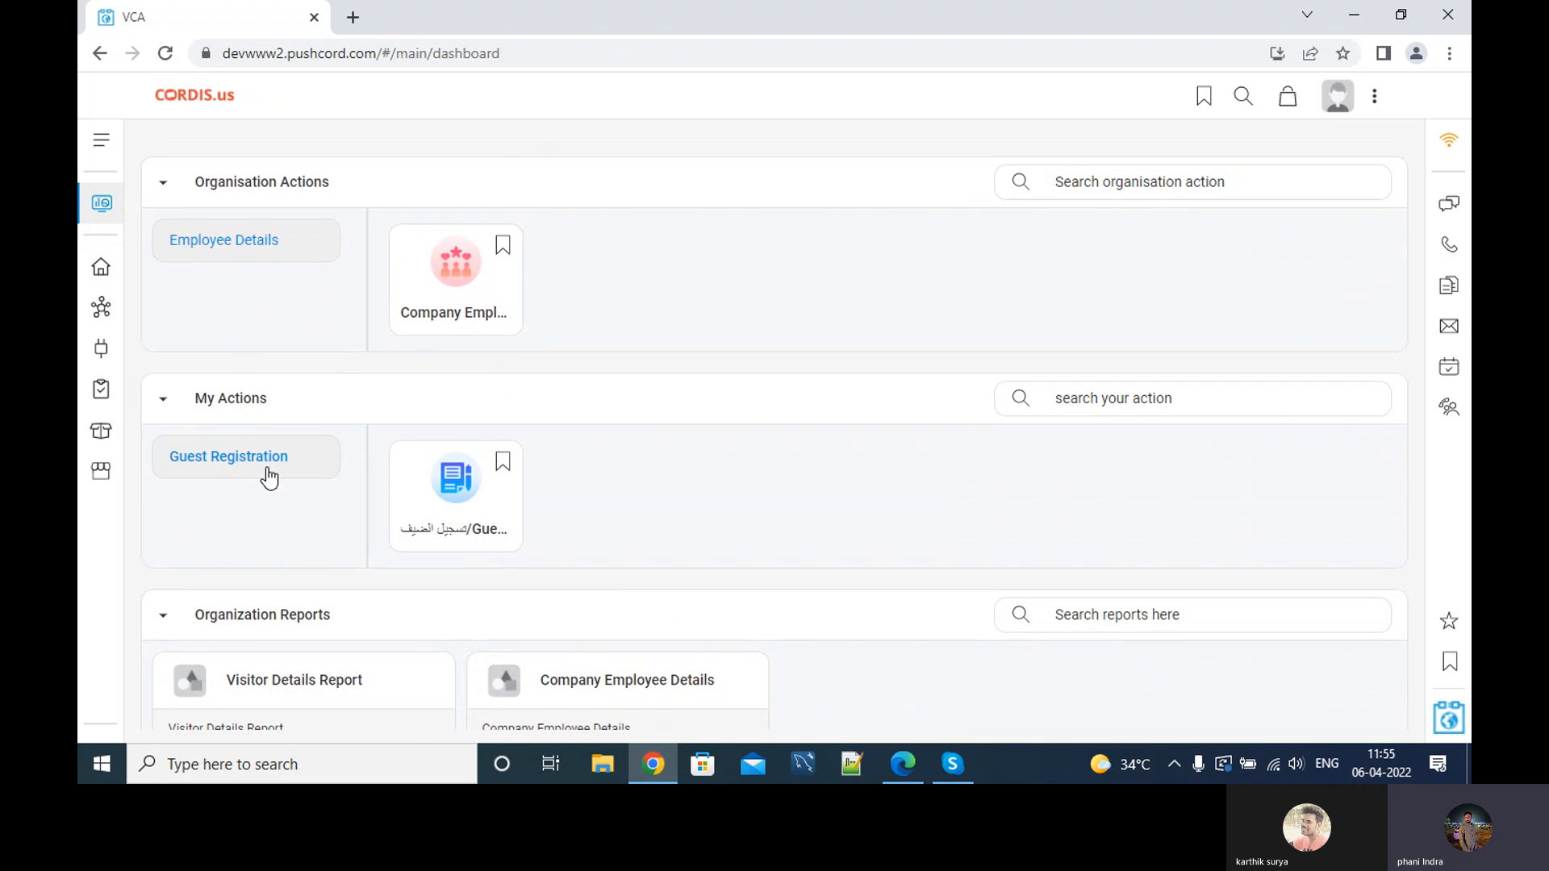
{"action": "scroll", "coordinate": [396, 451], "scroll_direction": "down", "scroll_amount": 2}
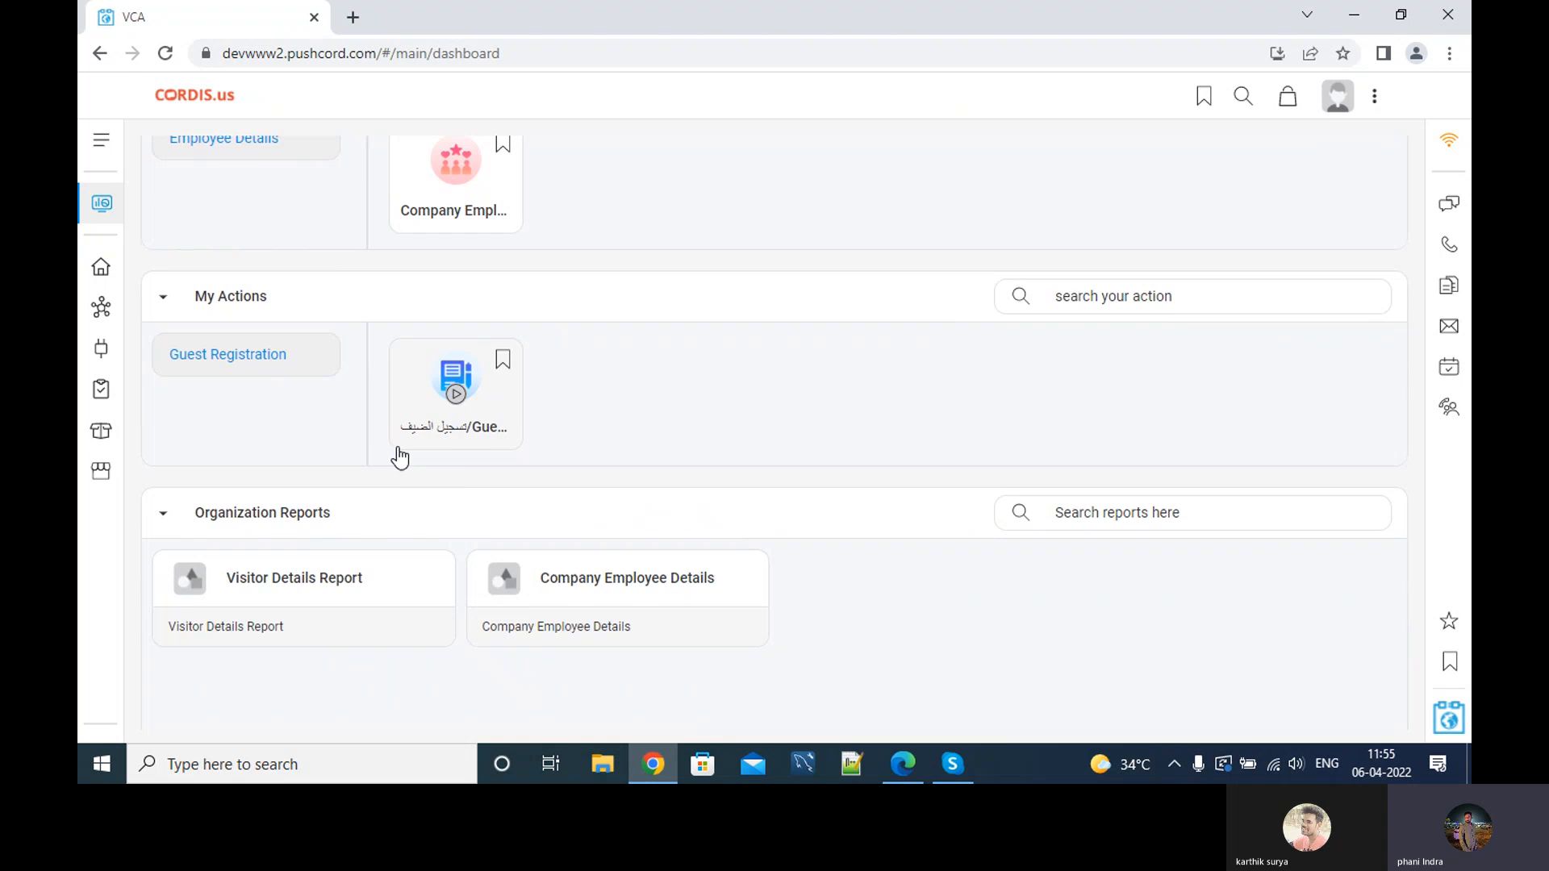
{"action": "scroll", "coordinate": [398, 449], "scroll_direction": "up", "scroll_amount": 2}
Log out, sign back in with saved credentials, and show the organisation actions dashboard.
{"action": "left_click", "coordinate": [1374, 96]}
{"action": "left_click", "coordinate": [1249, 290]}
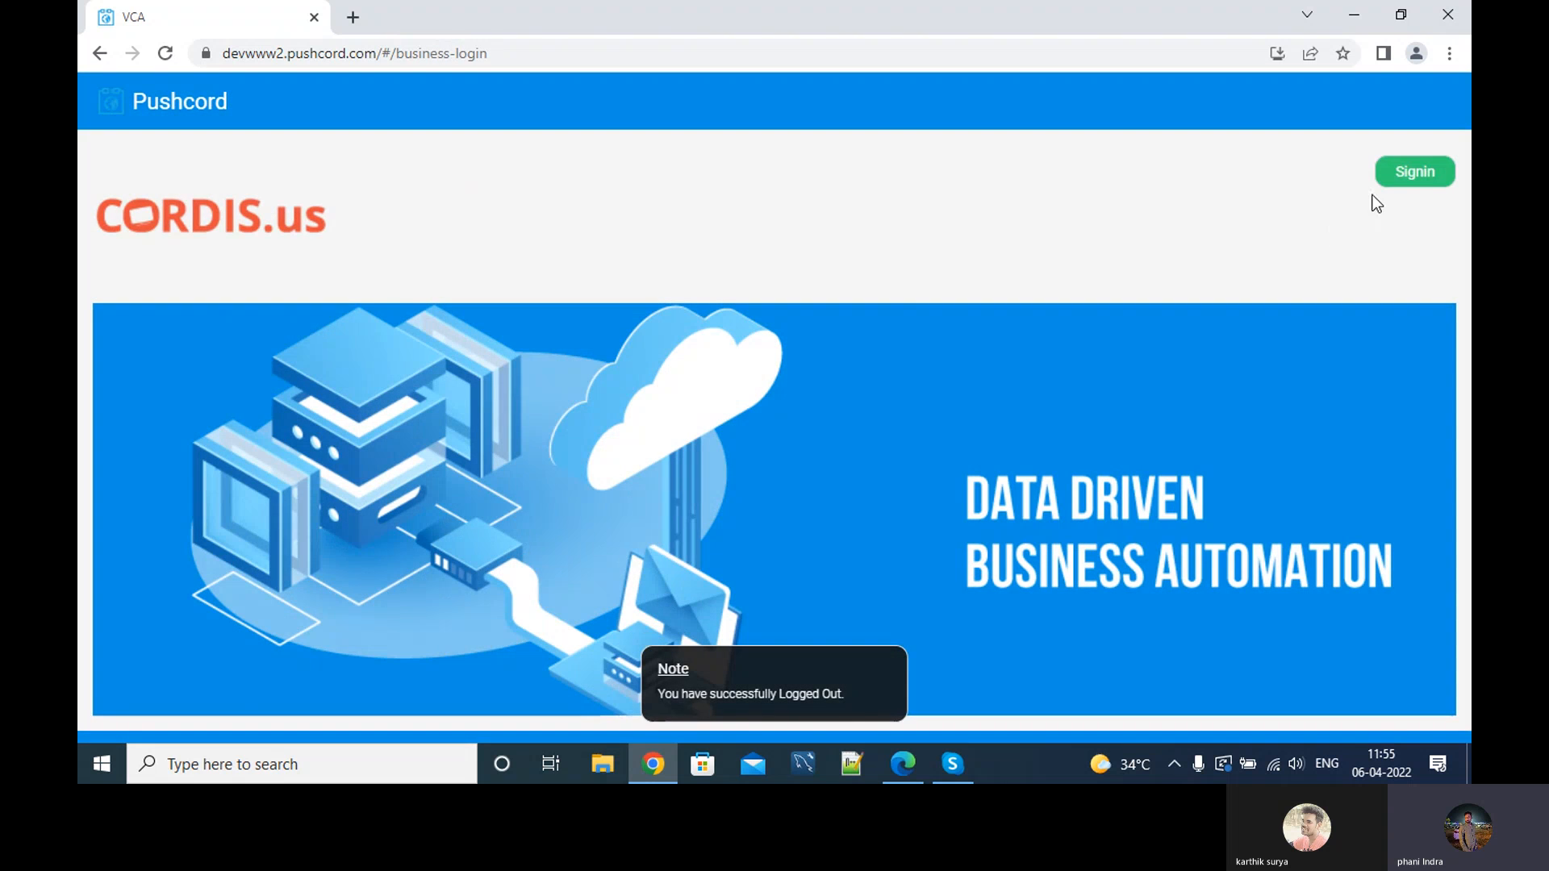
{"action": "left_click", "coordinate": [1404, 179]}
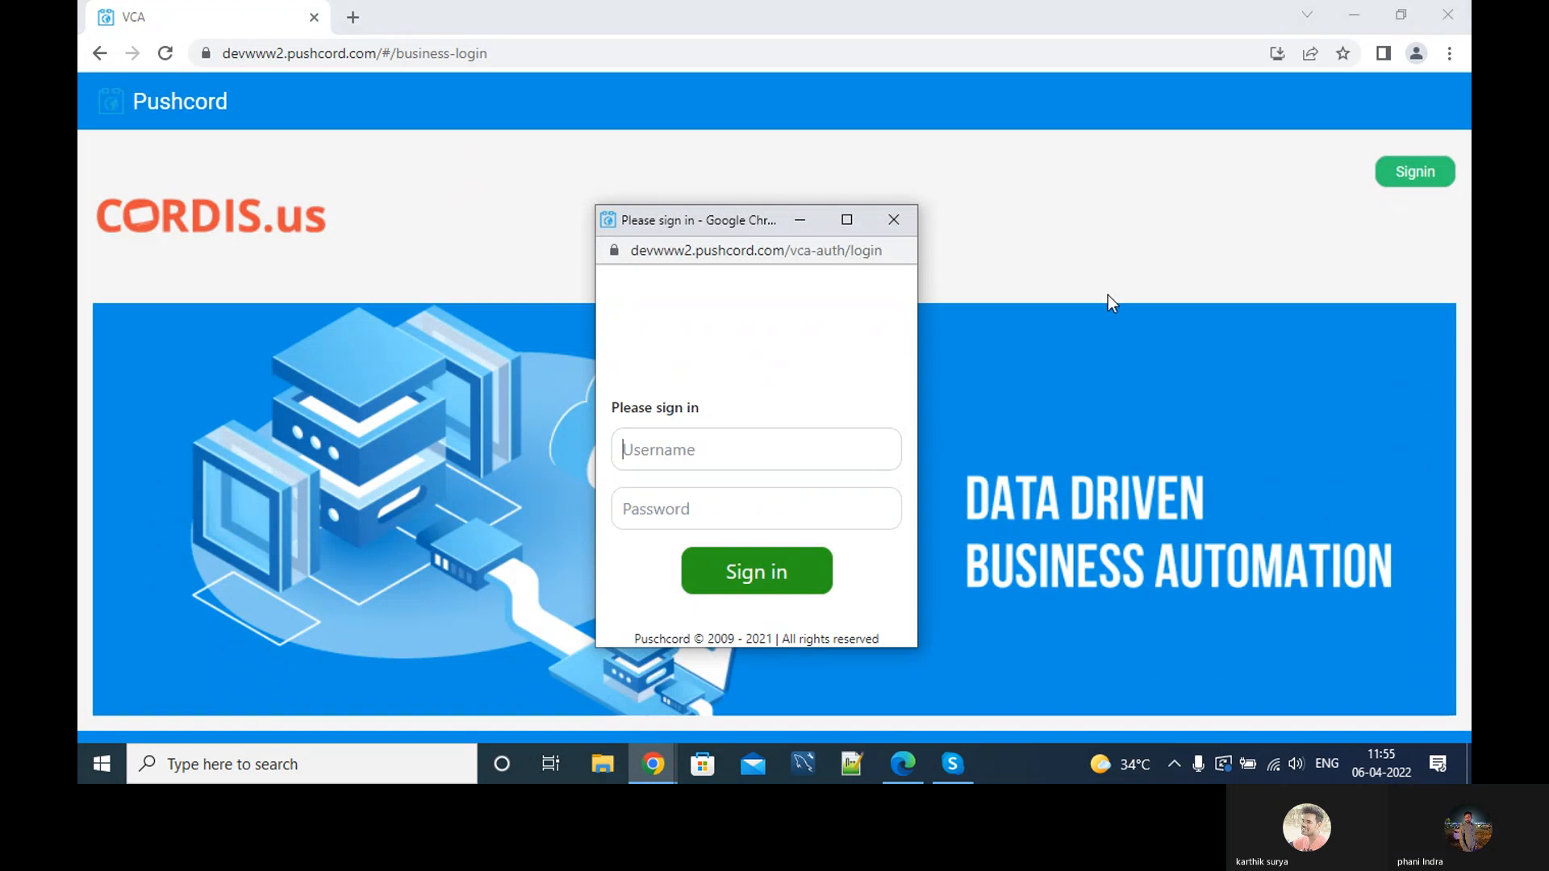
{"action": "left_click", "coordinate": [788, 571]}
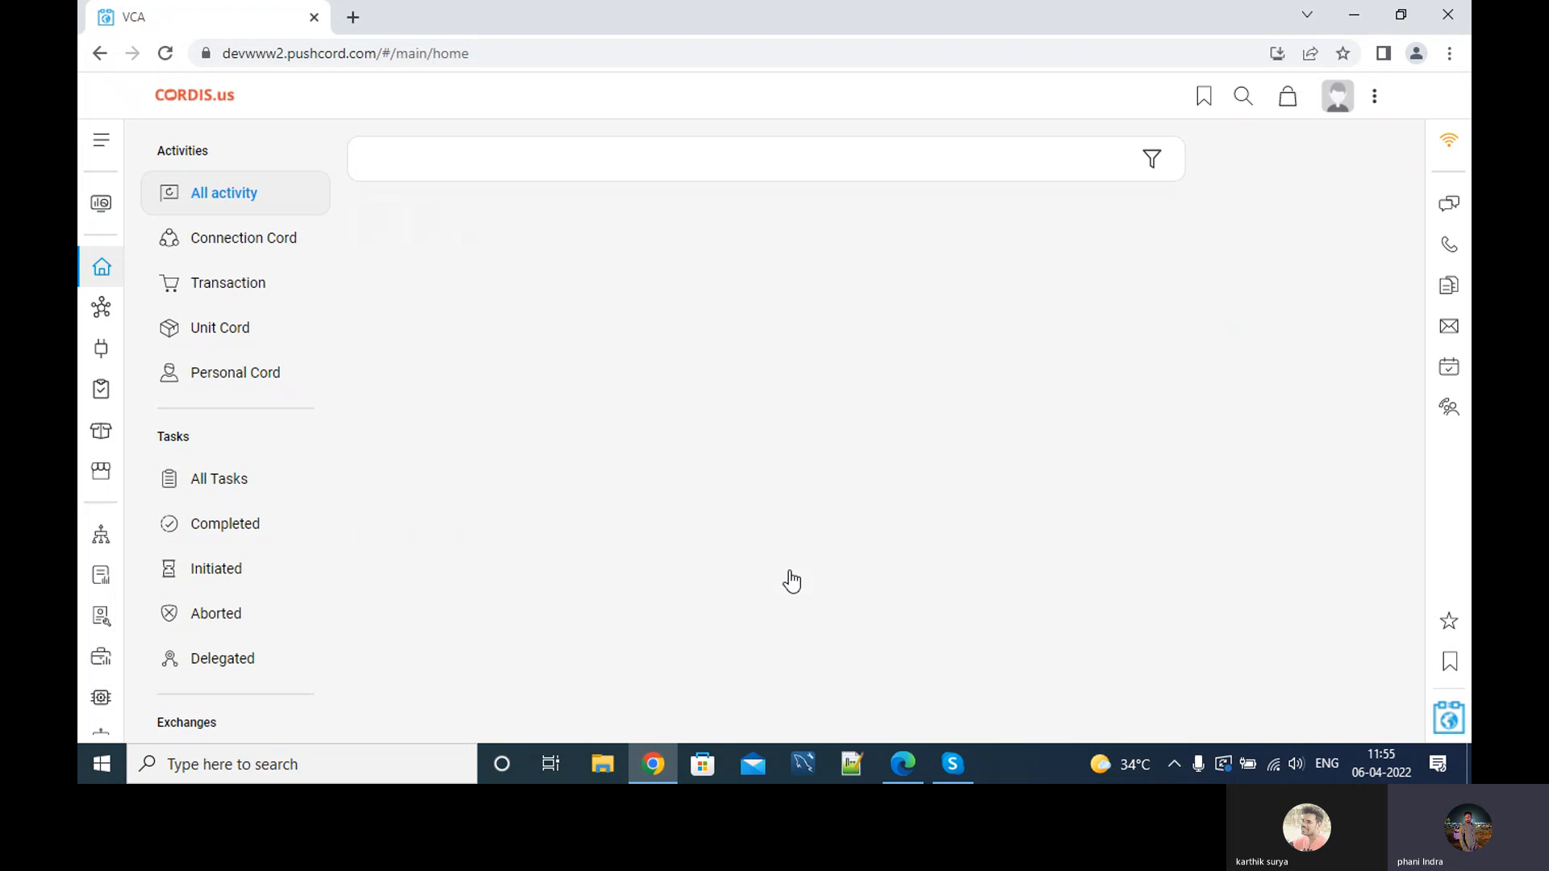
{"action": "left_click", "coordinate": [104, 217]}
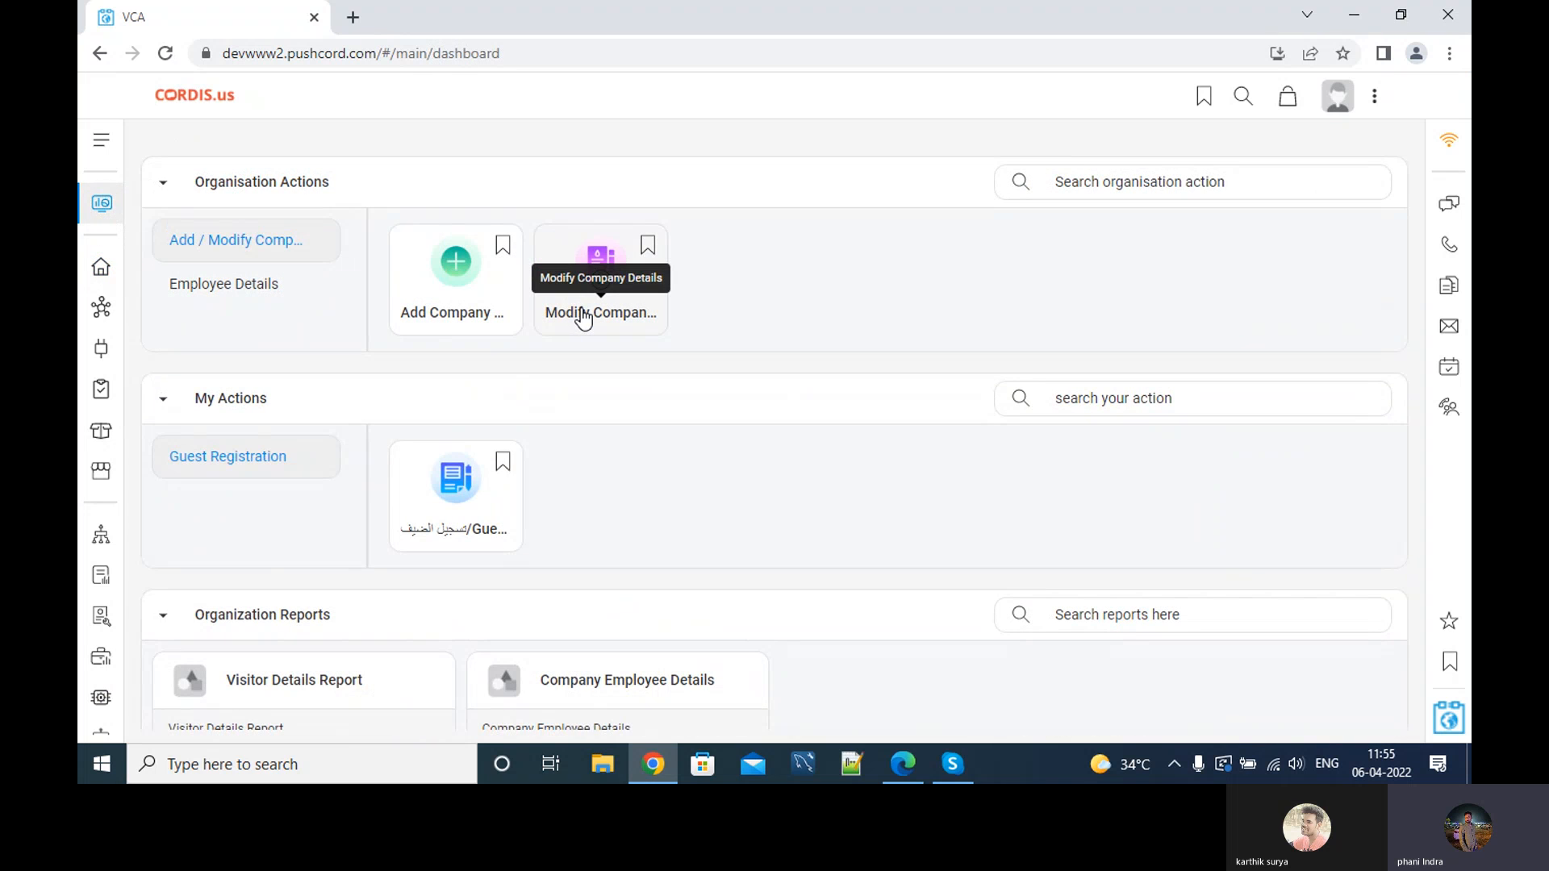
Start a Modify Company Details task and load room 101 after checking rooms 102 and 201.
{"action": "left_click", "coordinate": [597, 282]}
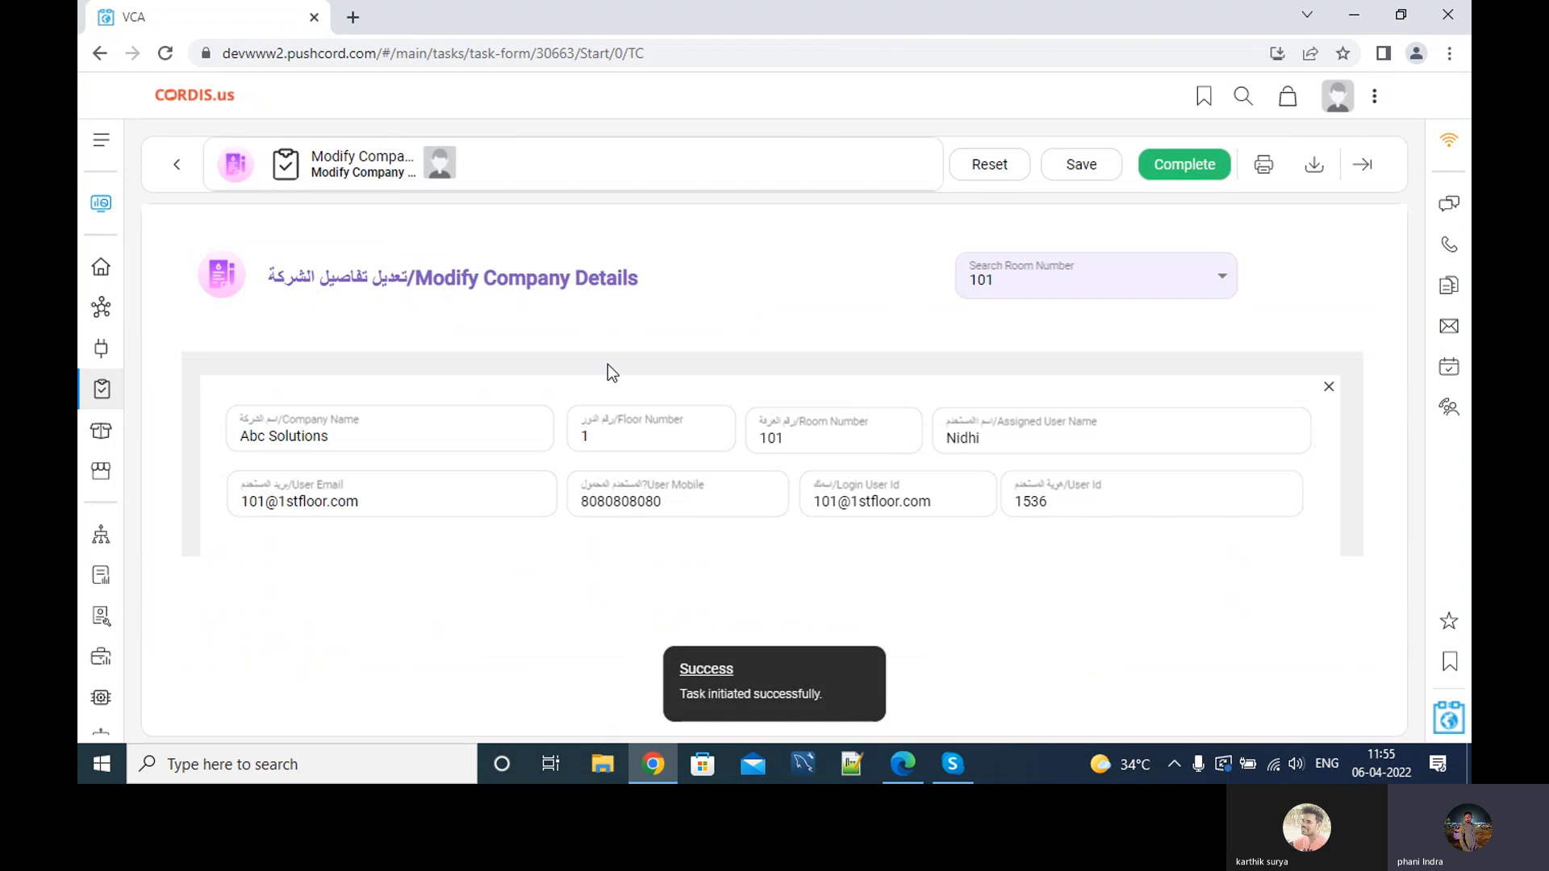
{"action": "left_click", "coordinate": [1041, 299]}
{"action": "left_click", "coordinate": [1004, 322]}
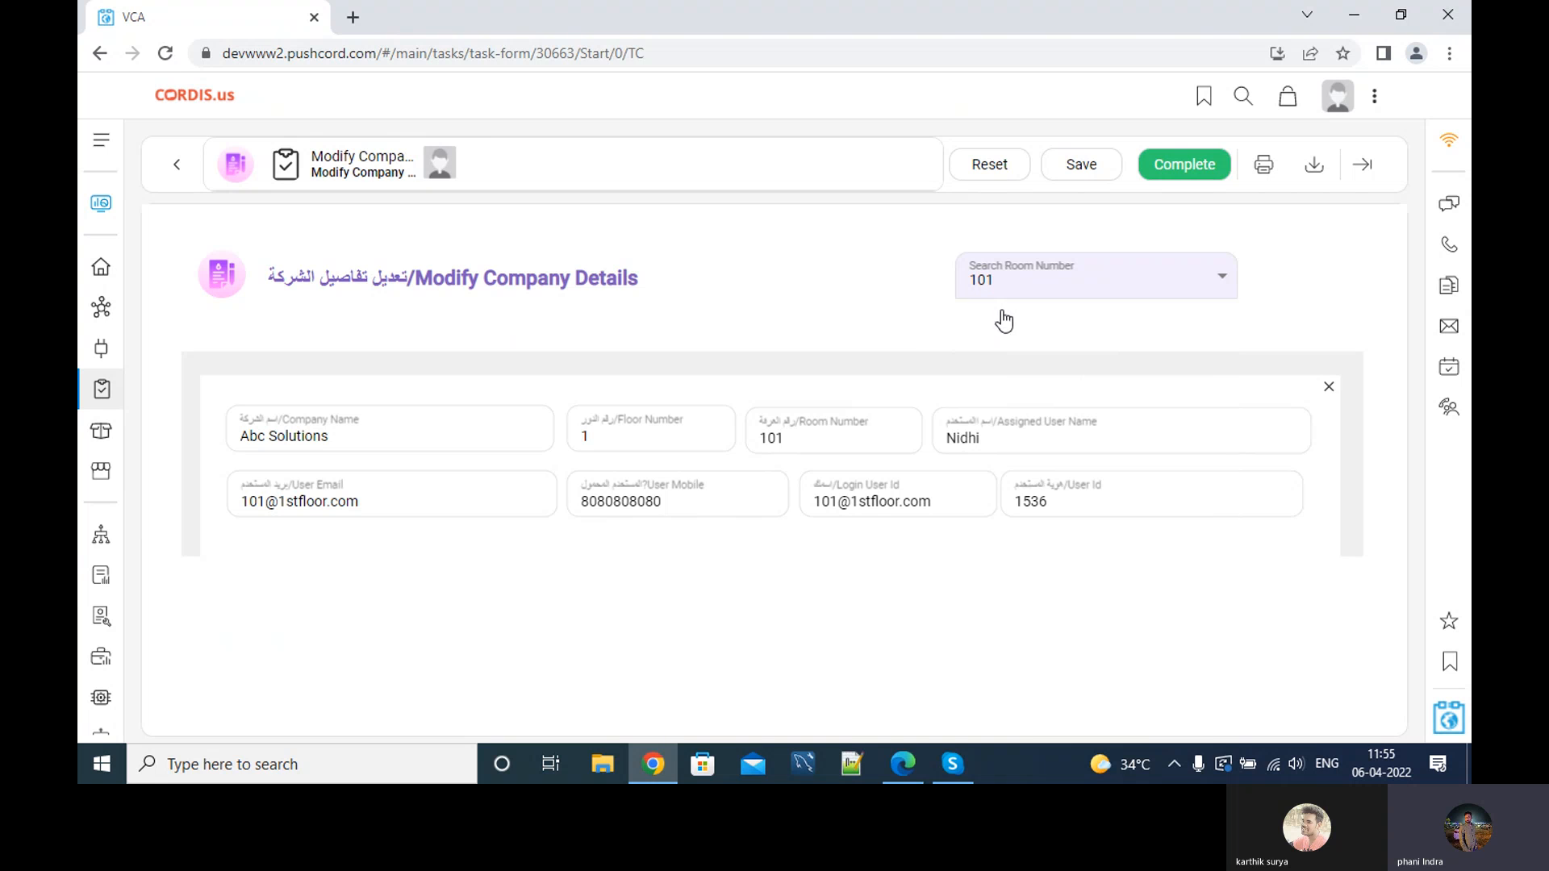
{"action": "left_click", "coordinate": [1021, 281]}
{"action": "left_click", "coordinate": [993, 355]}
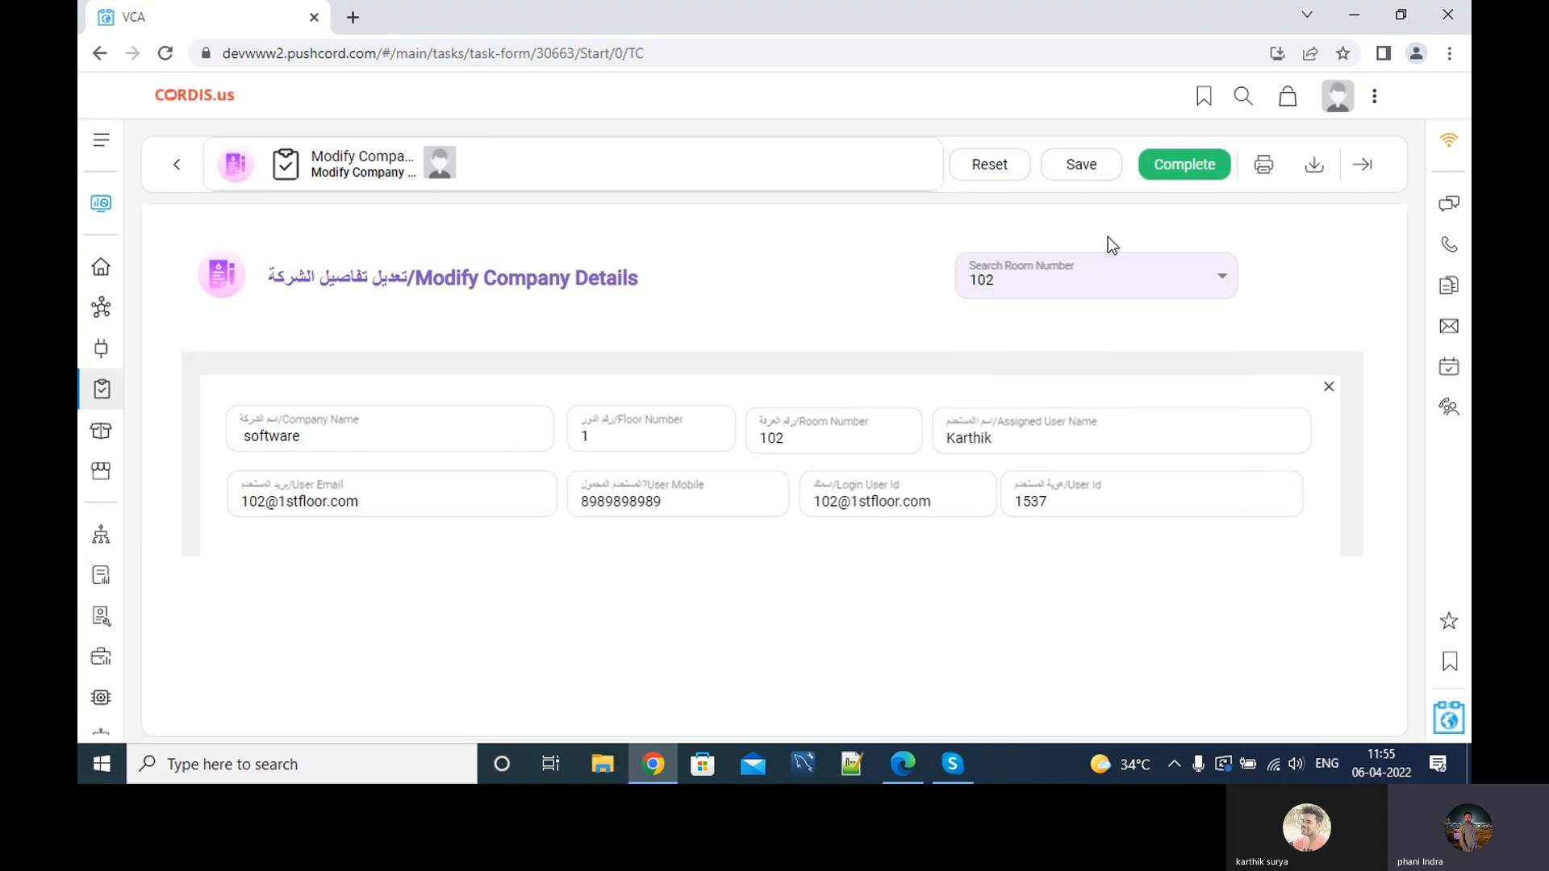
{"action": "left_click", "coordinate": [1023, 295]}
{"action": "left_click", "coordinate": [992, 411]}
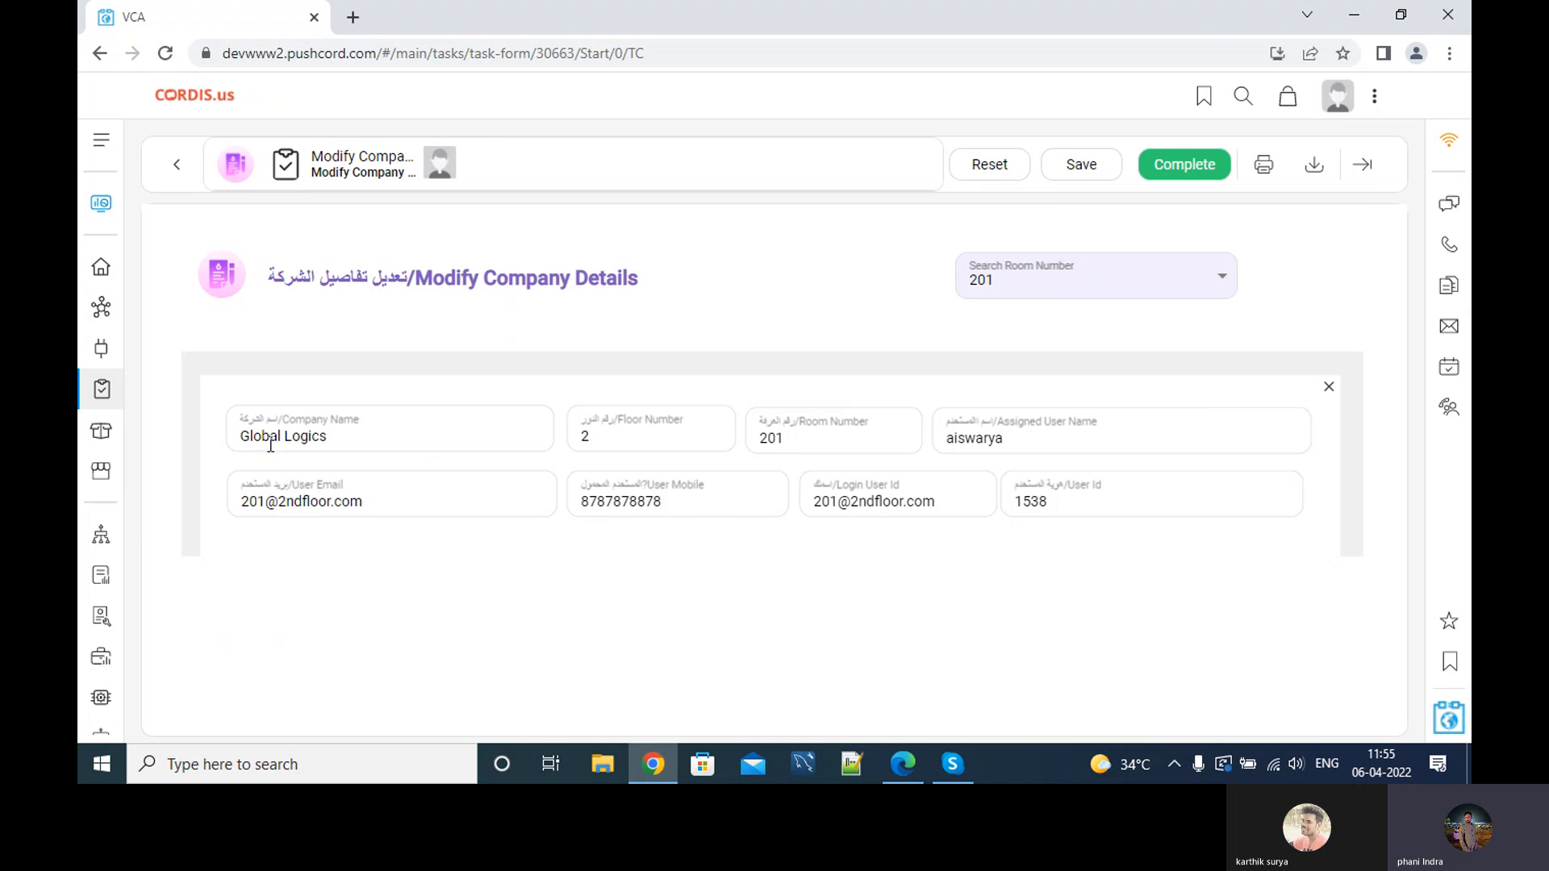
{"action": "left_click", "coordinate": [1073, 288]}
{"action": "left_click", "coordinate": [1012, 319]}
Rename Abc Solutions to Xyz Software Hub, edit the assigned user name, and submit.
{"action": "left_click", "coordinate": [342, 438]}
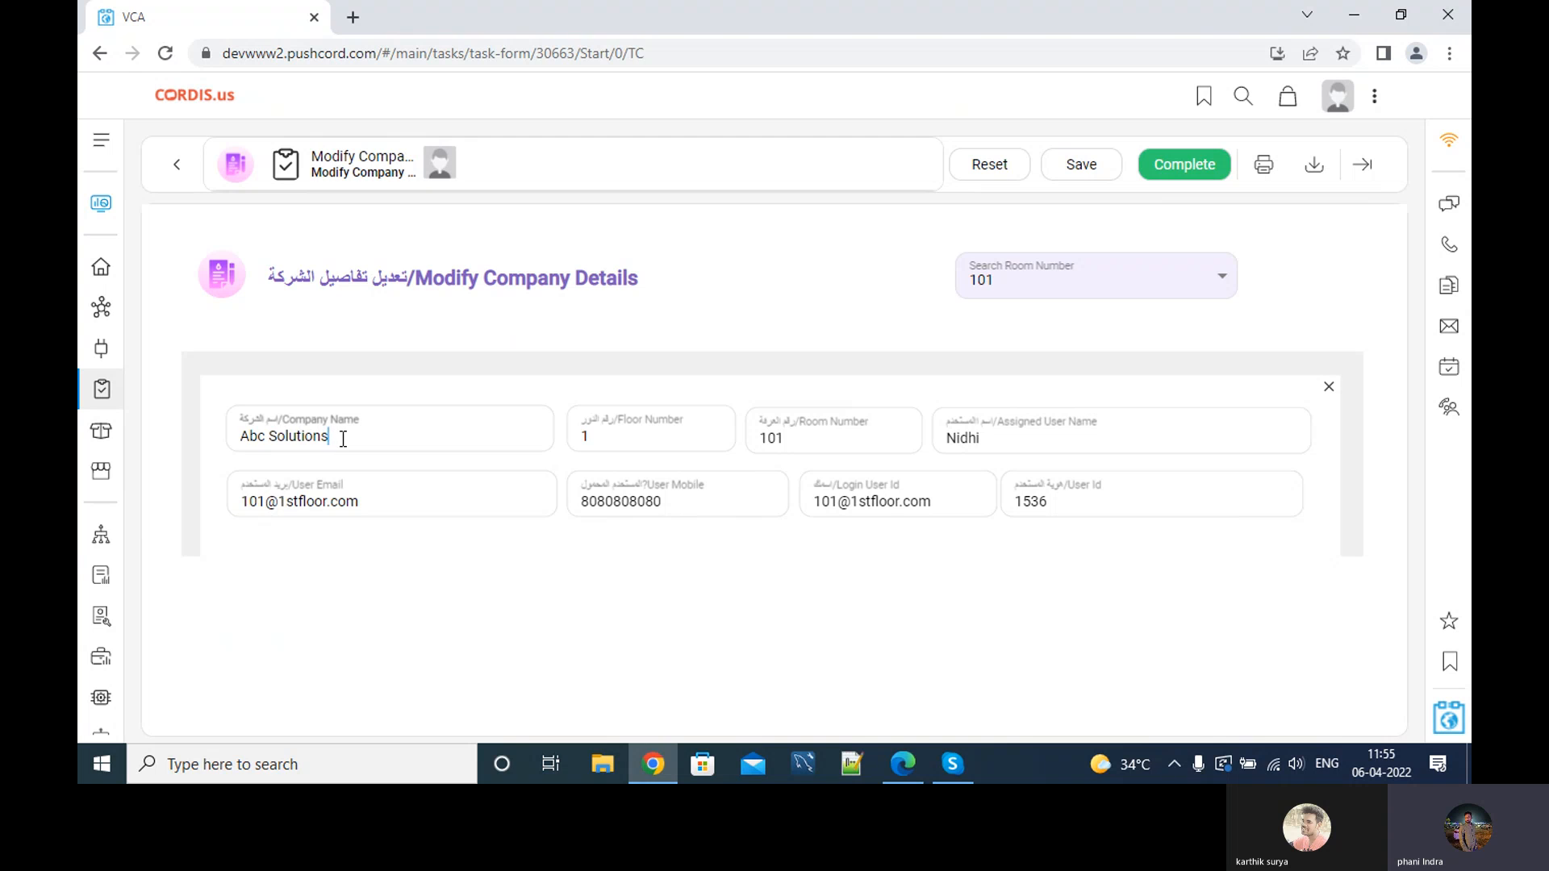
{"action": "left_click_drag", "start_coordinate": [241, 436], "coordinate": [409, 441]}
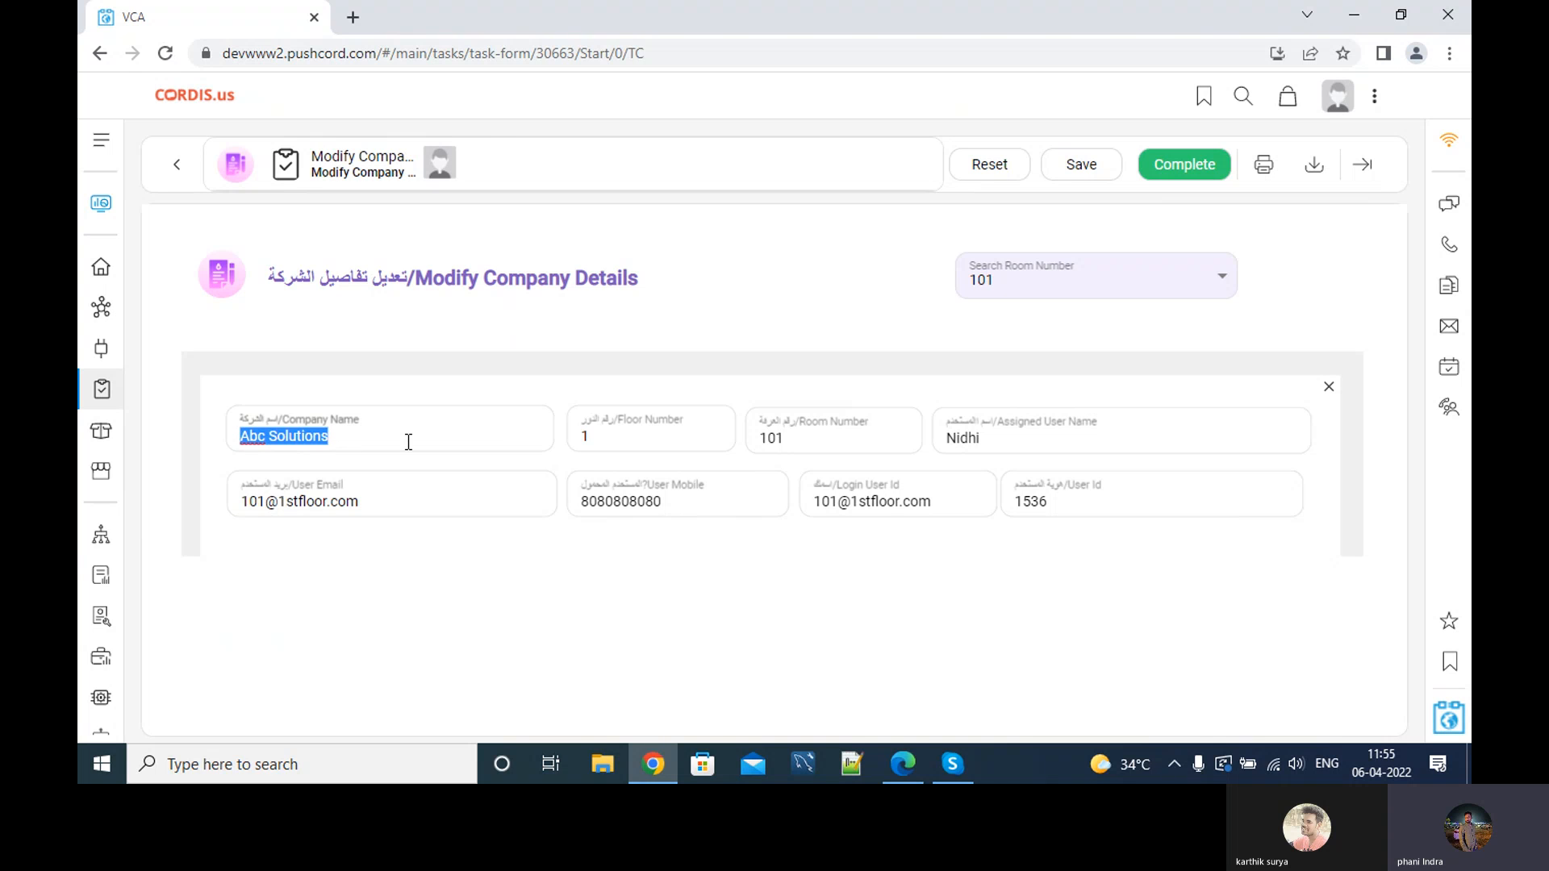
{"action": "key", "text": "BackSpace"}
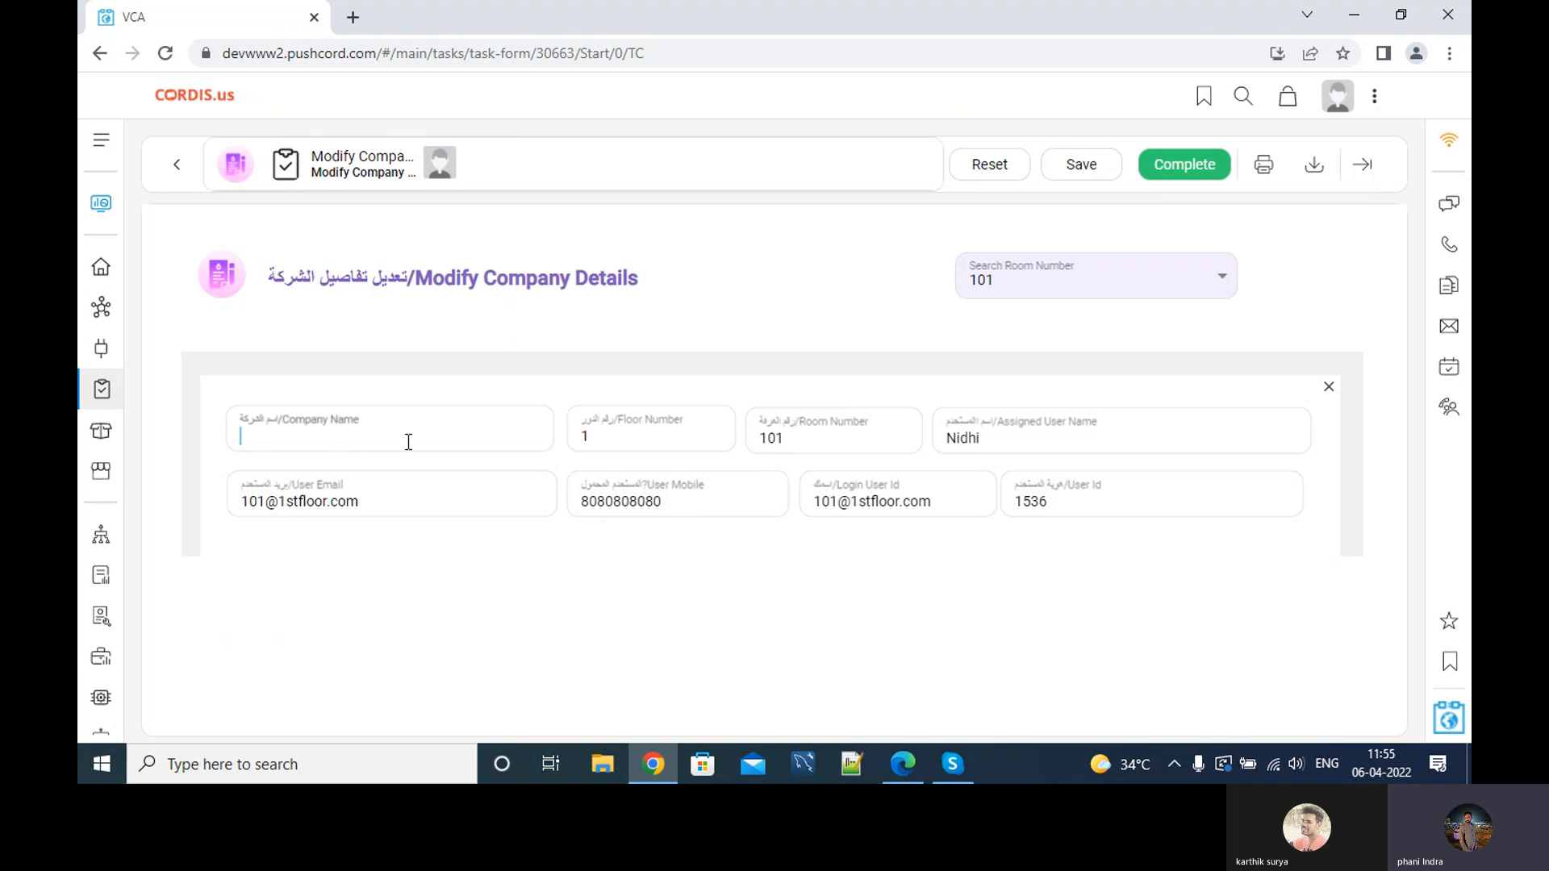
{"action": "type", "text": "Xyz Software Hub"}
{"action": "left_click", "coordinate": [681, 425]}
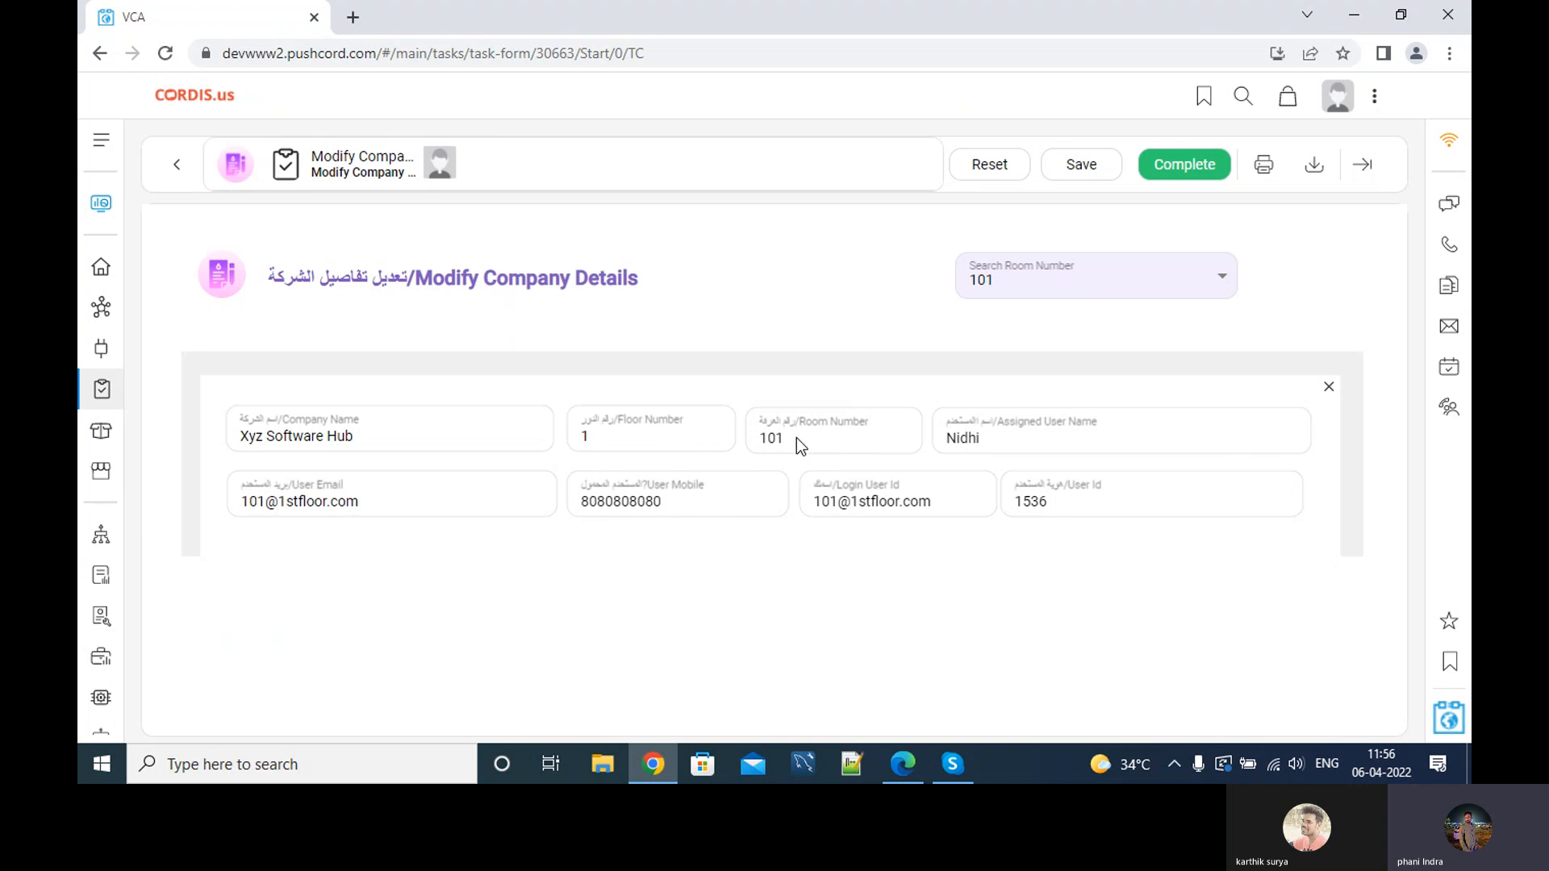
{"action": "left_click", "coordinate": [1009, 445]}
{"action": "left_click_drag", "start_coordinate": [985, 439], "coordinate": [948, 445]}
{"action": "key", "text": "Right"}
{"action": "left_click", "coordinate": [1185, 166]}
Verify room 101 shows Xyz Software Hub and check the activity feed for the completed modification.
{"action": "left_click", "coordinate": [83, 201]}
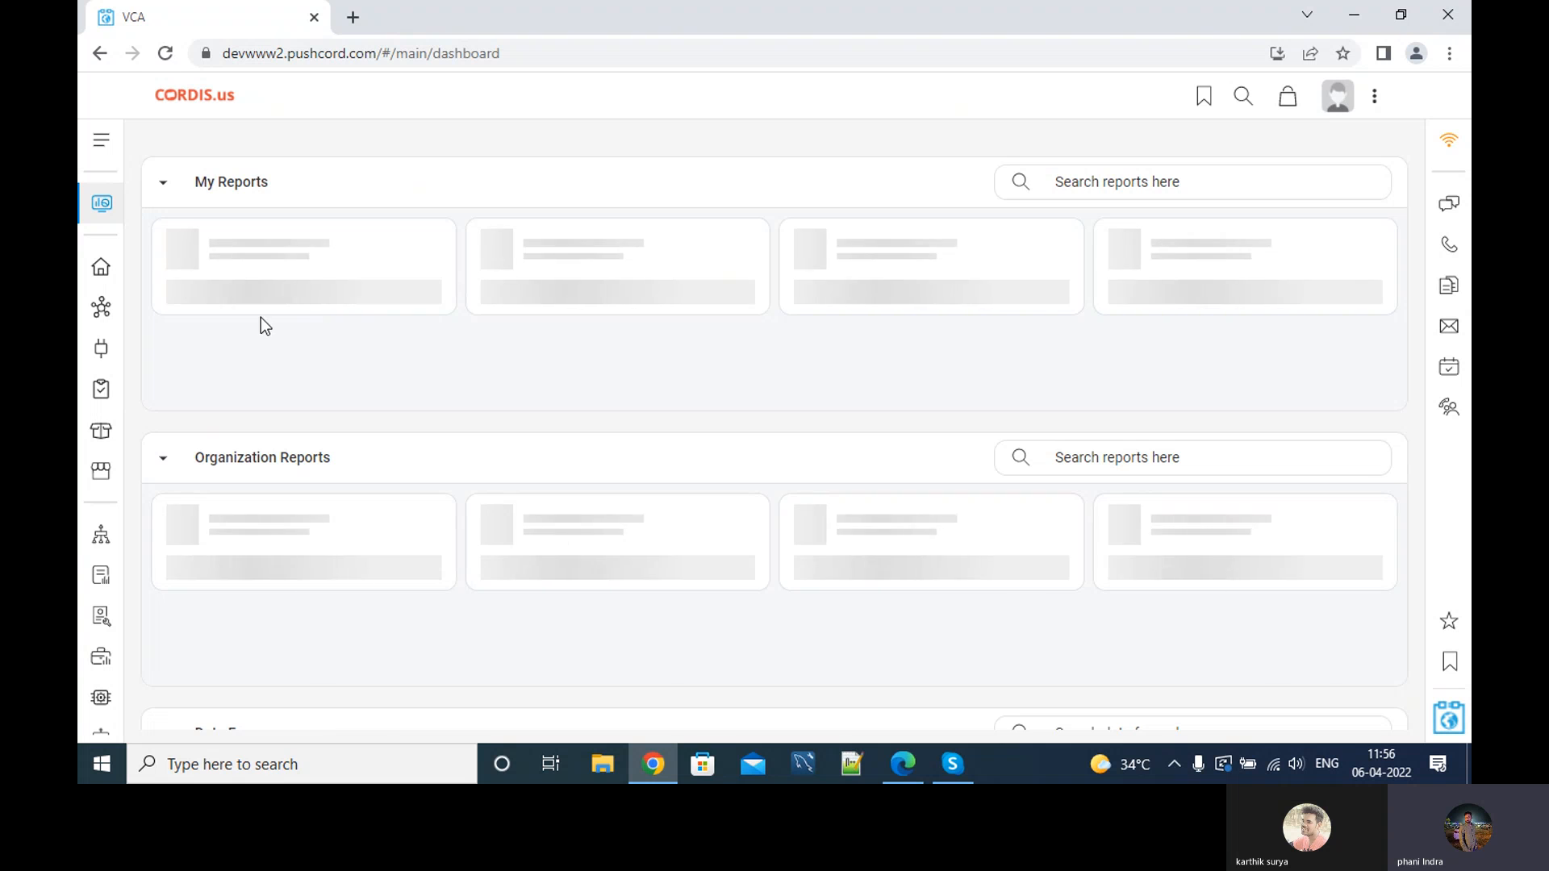
{"action": "left_click", "coordinate": [100, 269]}
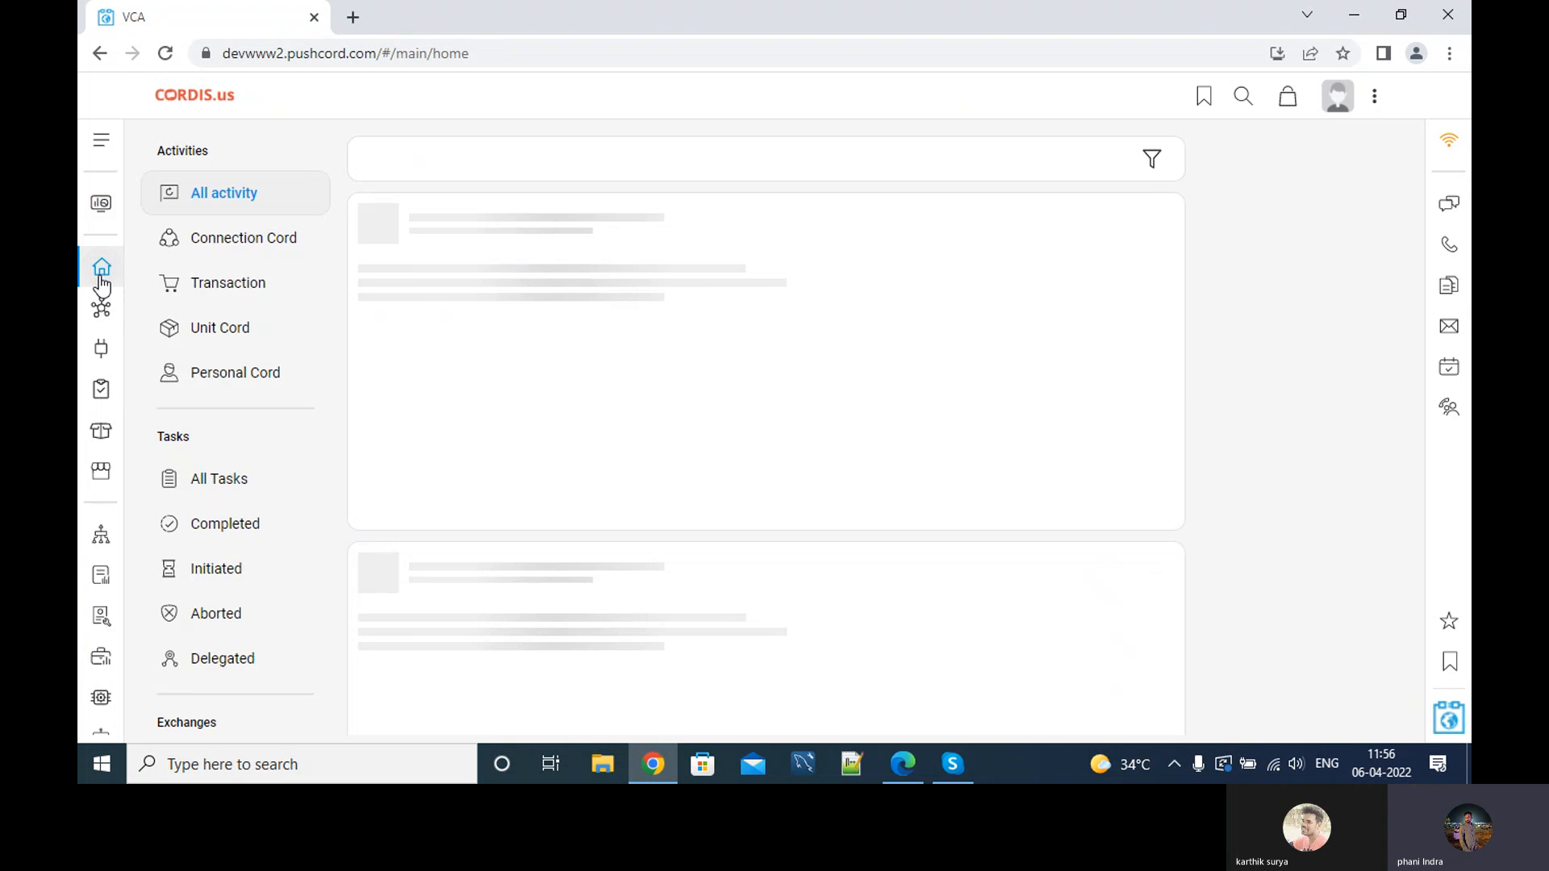
{"action": "left_click", "coordinate": [102, 203]}
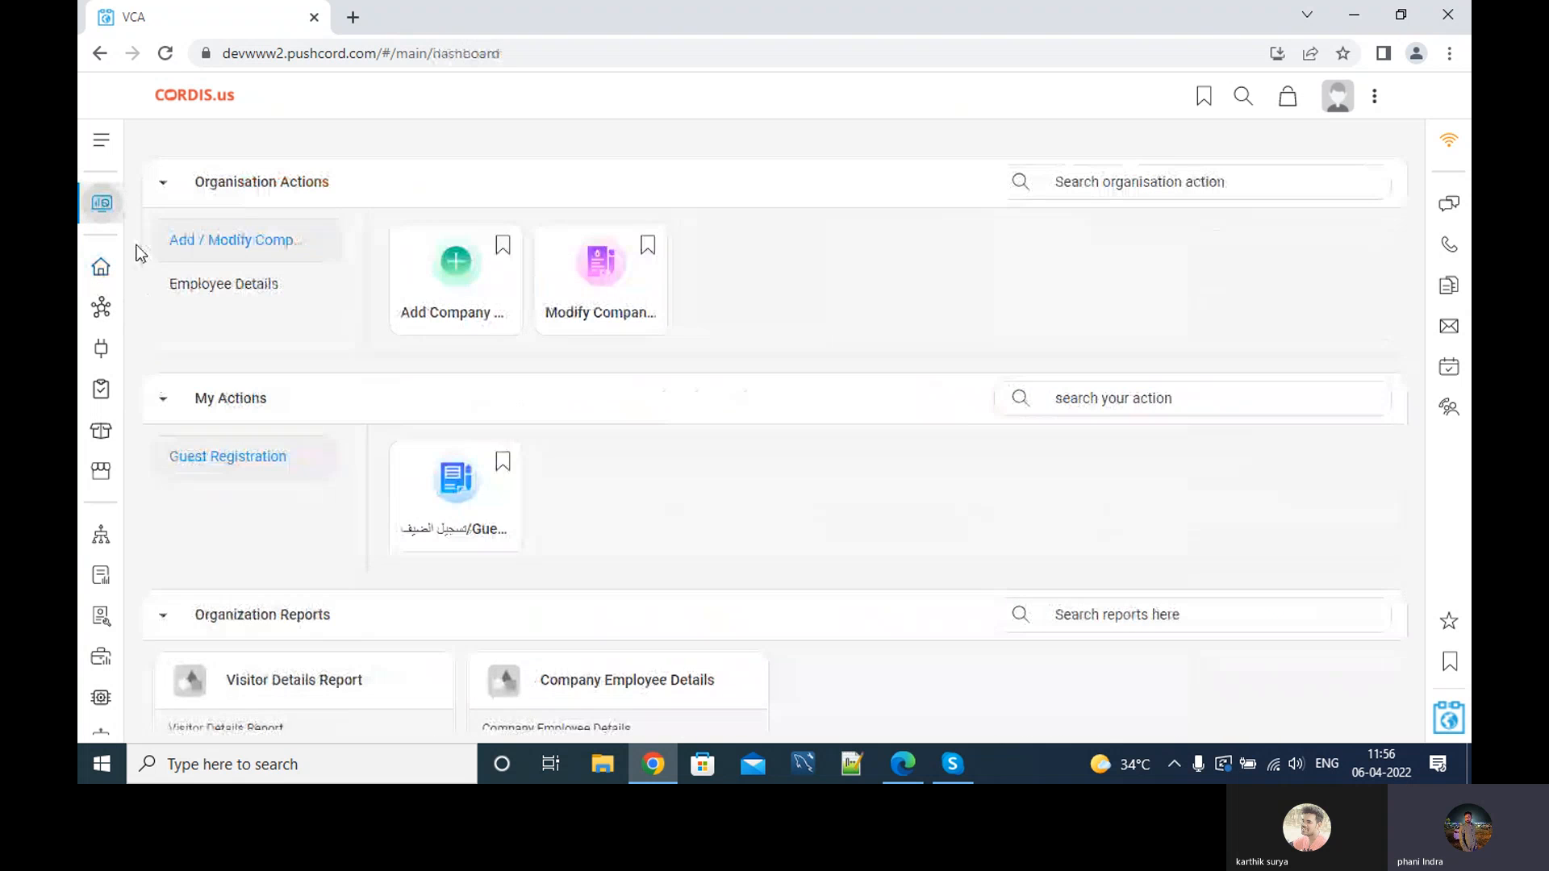
{"action": "left_click", "coordinate": [594, 271]}
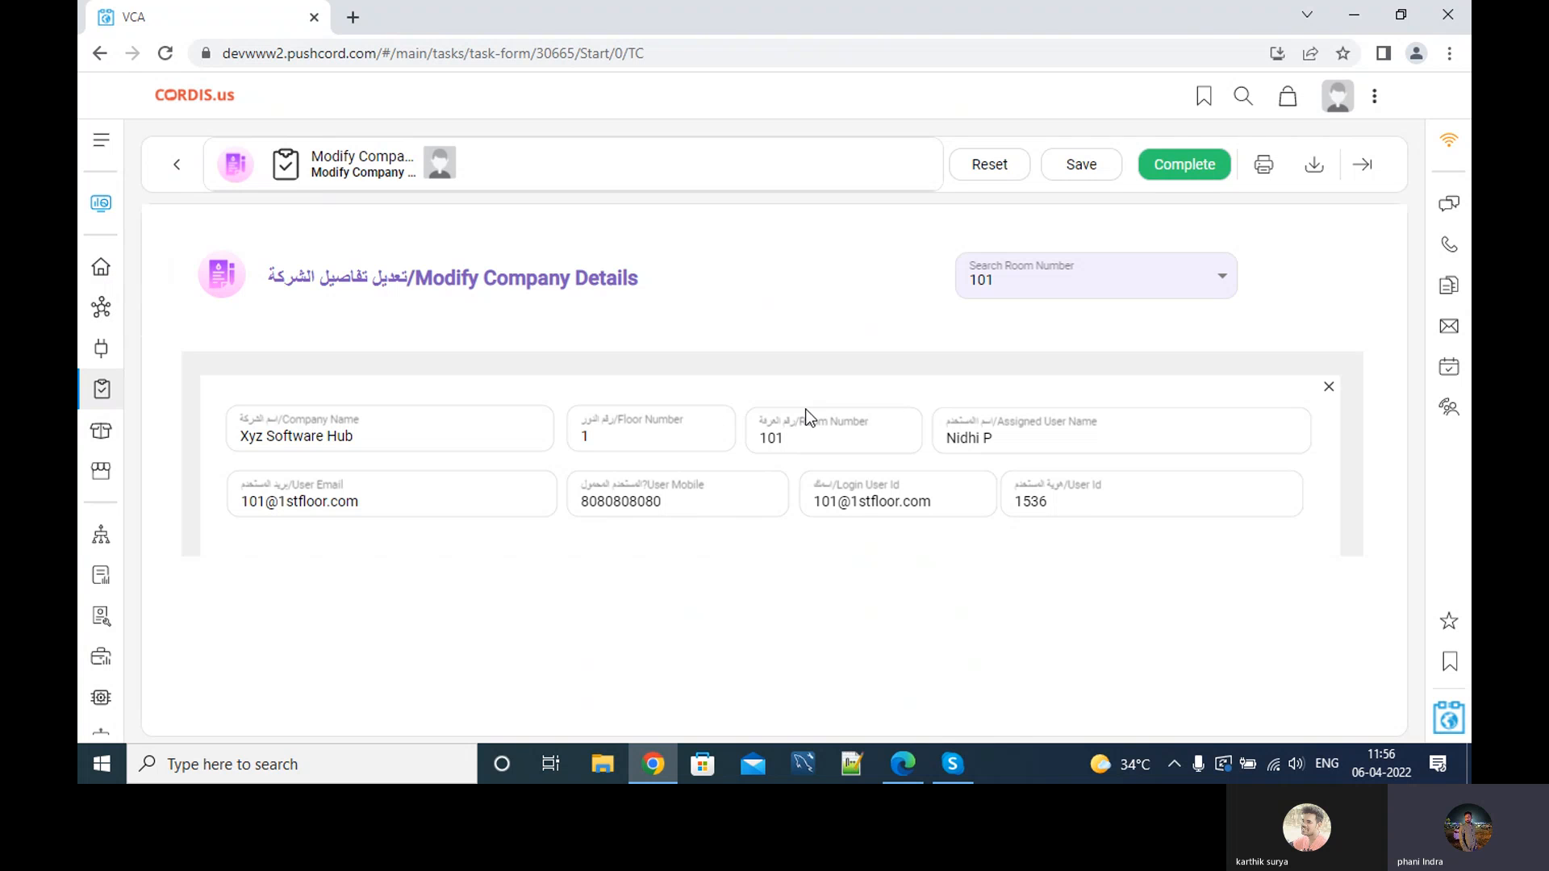
{"action": "left_click", "coordinate": [101, 266]}
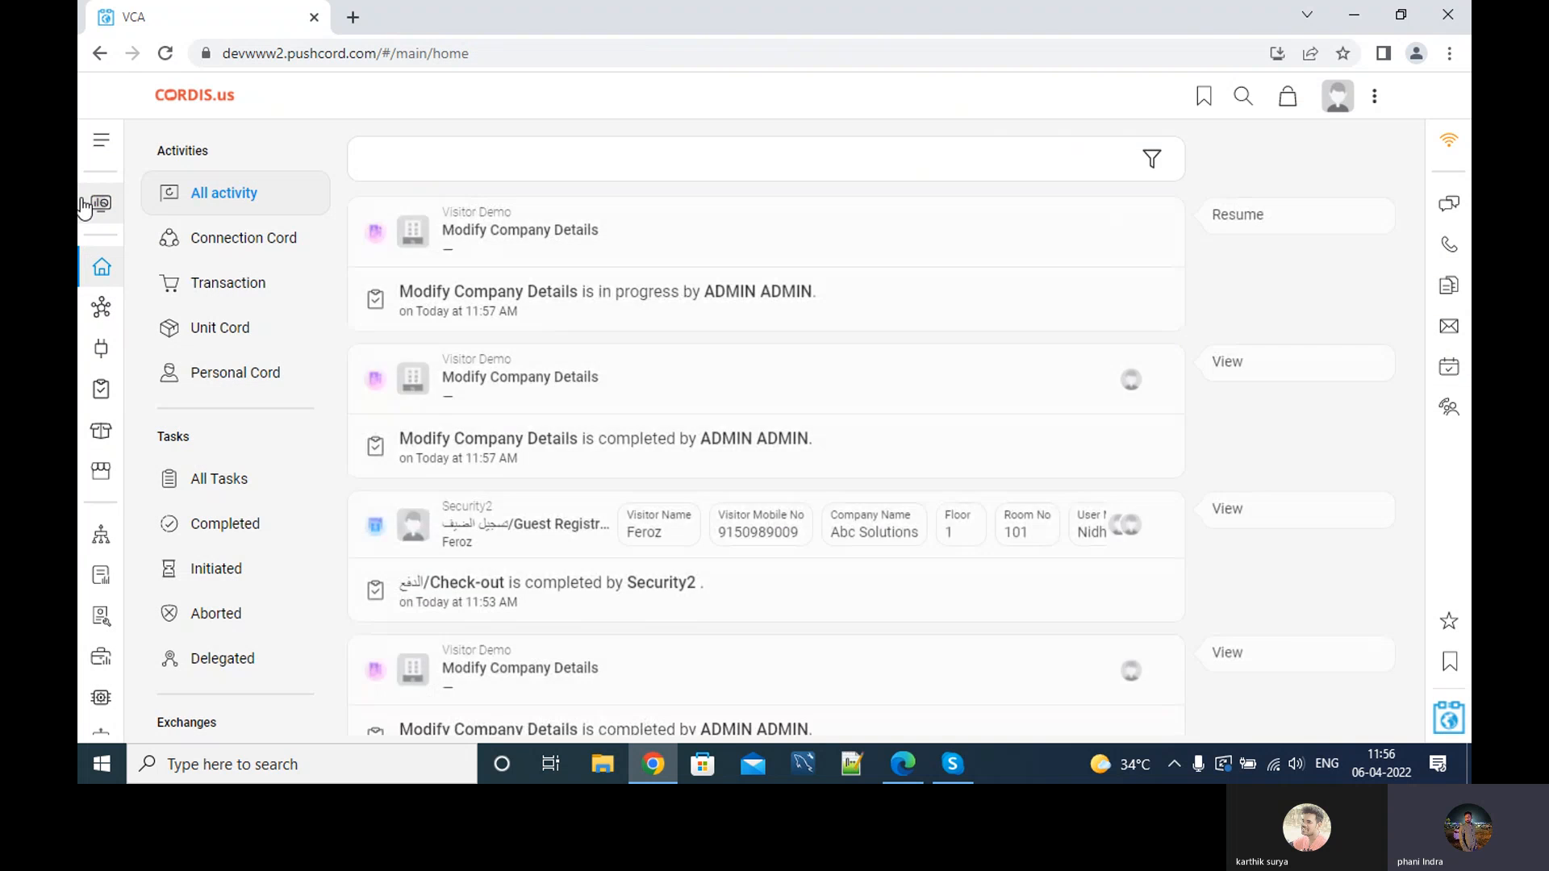
{"action": "left_click", "coordinate": [101, 203]}
Start an Add Company Details task using room 301's user e-mail.
{"action": "left_click", "coordinate": [456, 280]}
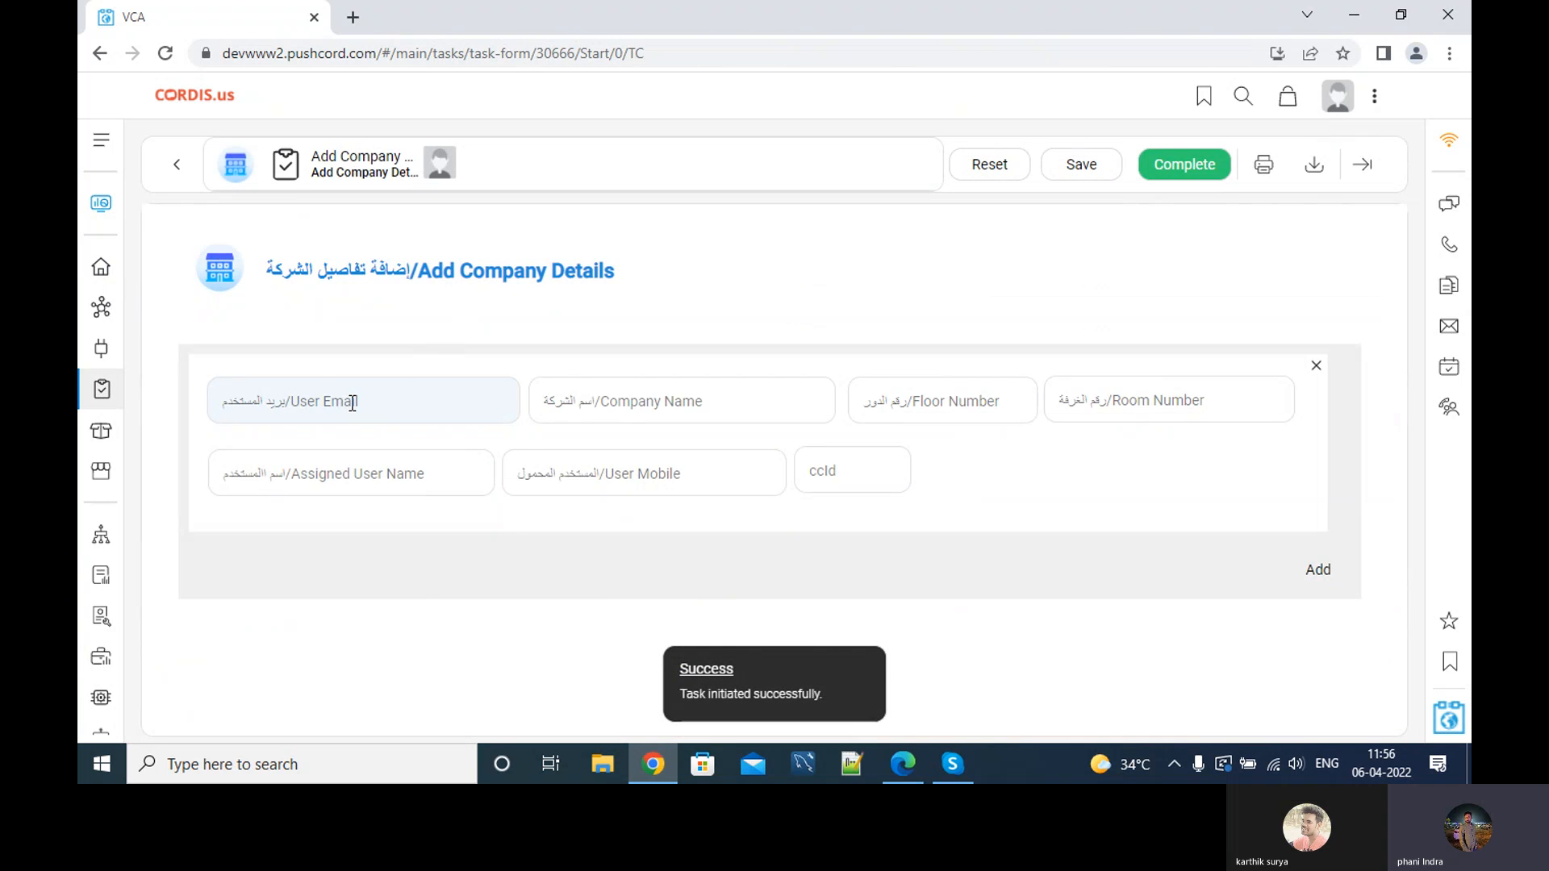
{"action": "left_click", "coordinate": [352, 403]}
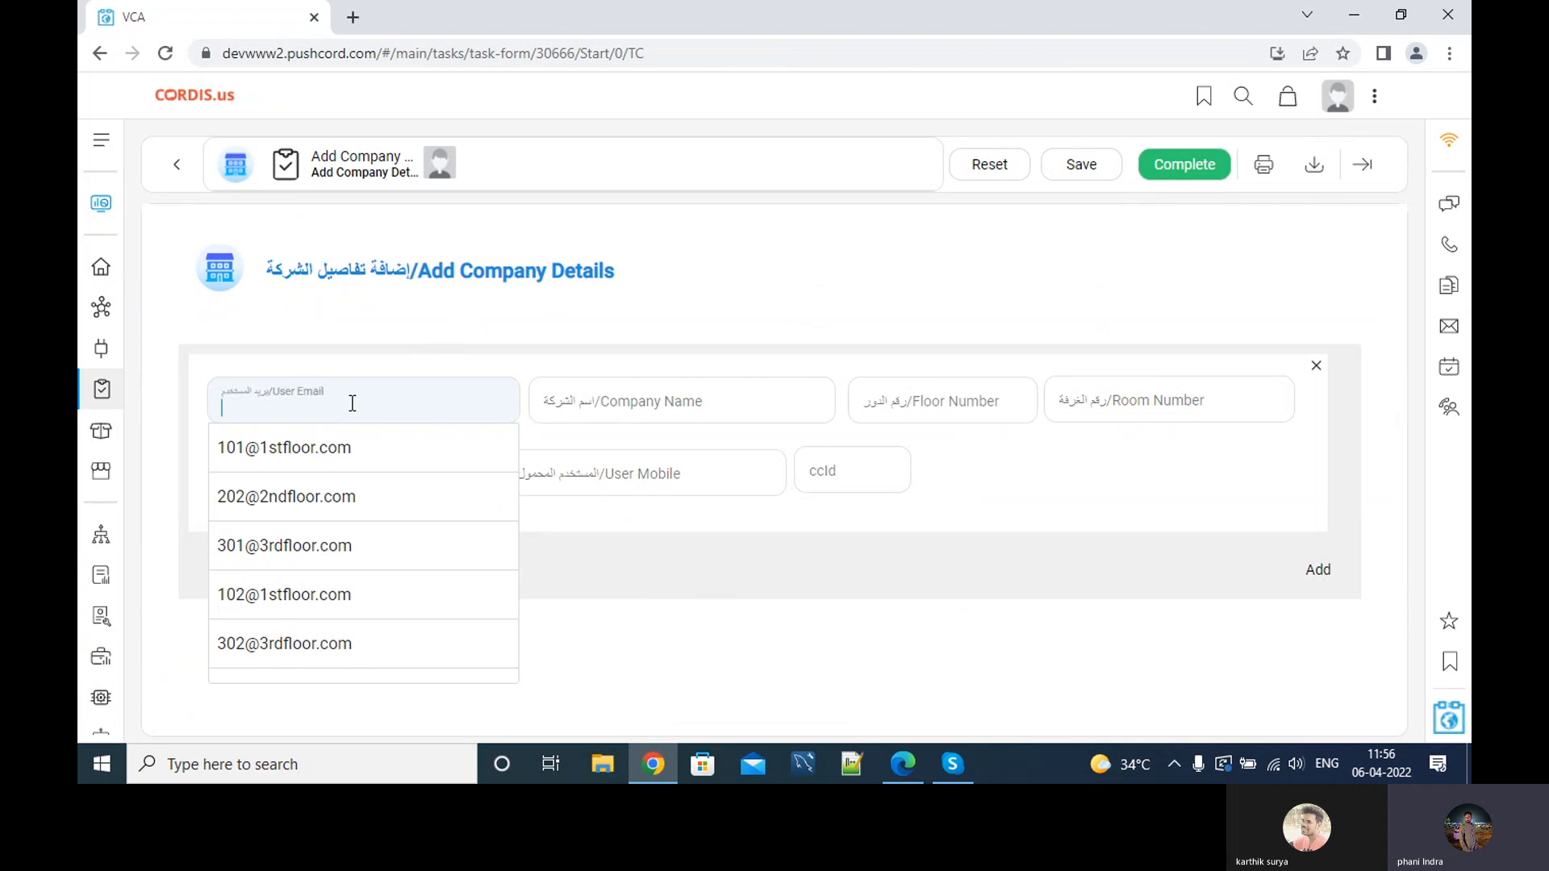
{"action": "left_click", "coordinate": [288, 547]}
Enter the company name '24/7 ai software' and check the auto-filled floor 3.
{"action": "left_click", "coordinate": [588, 416]}
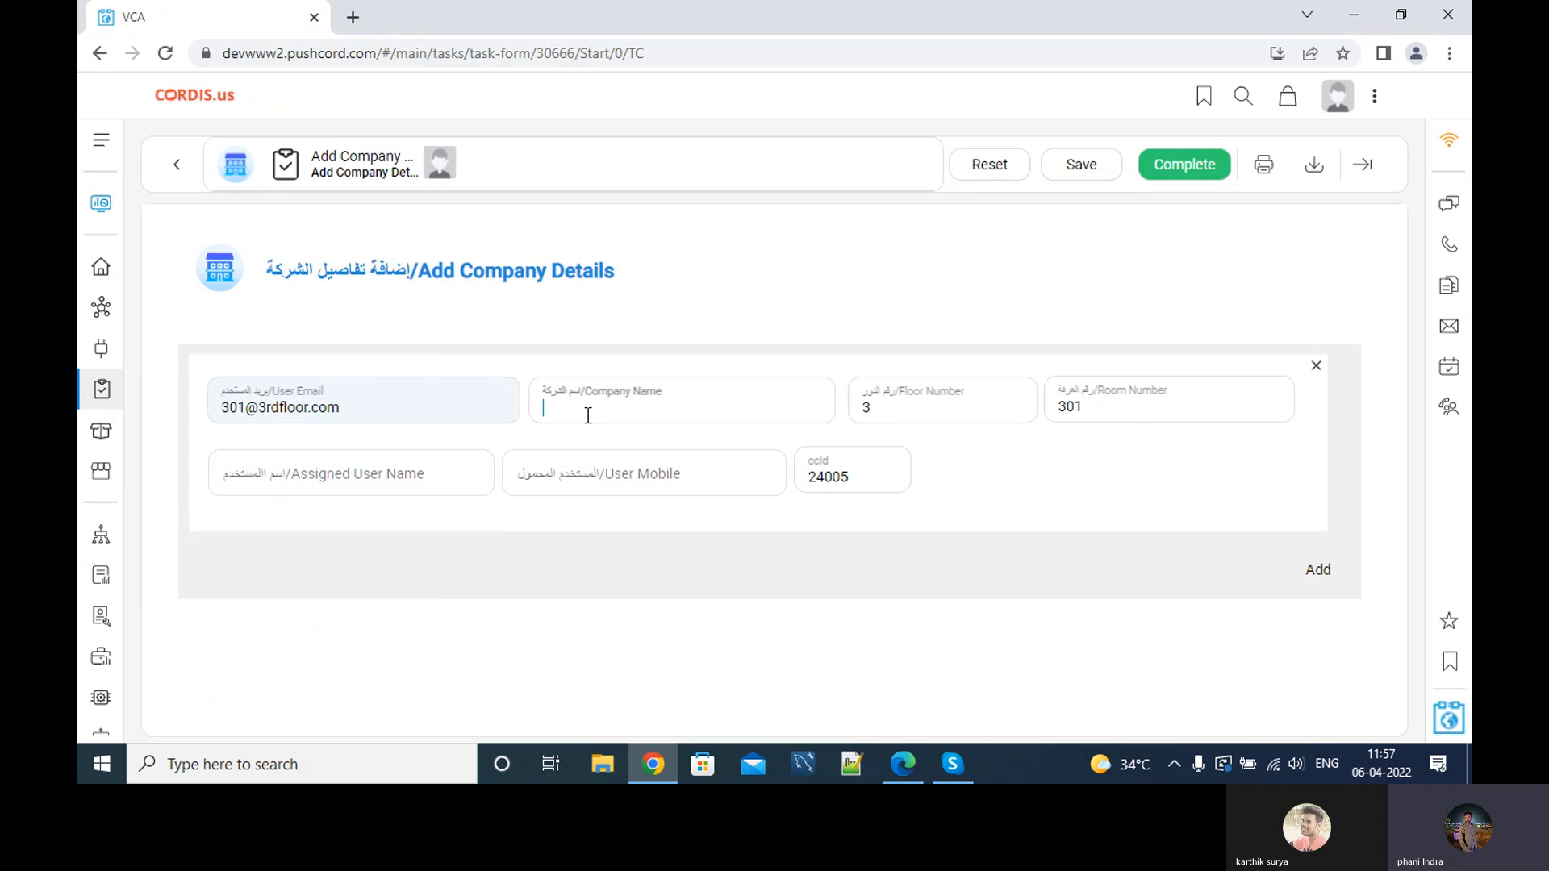
{"action": "type", "text": "24/7 ai software"}
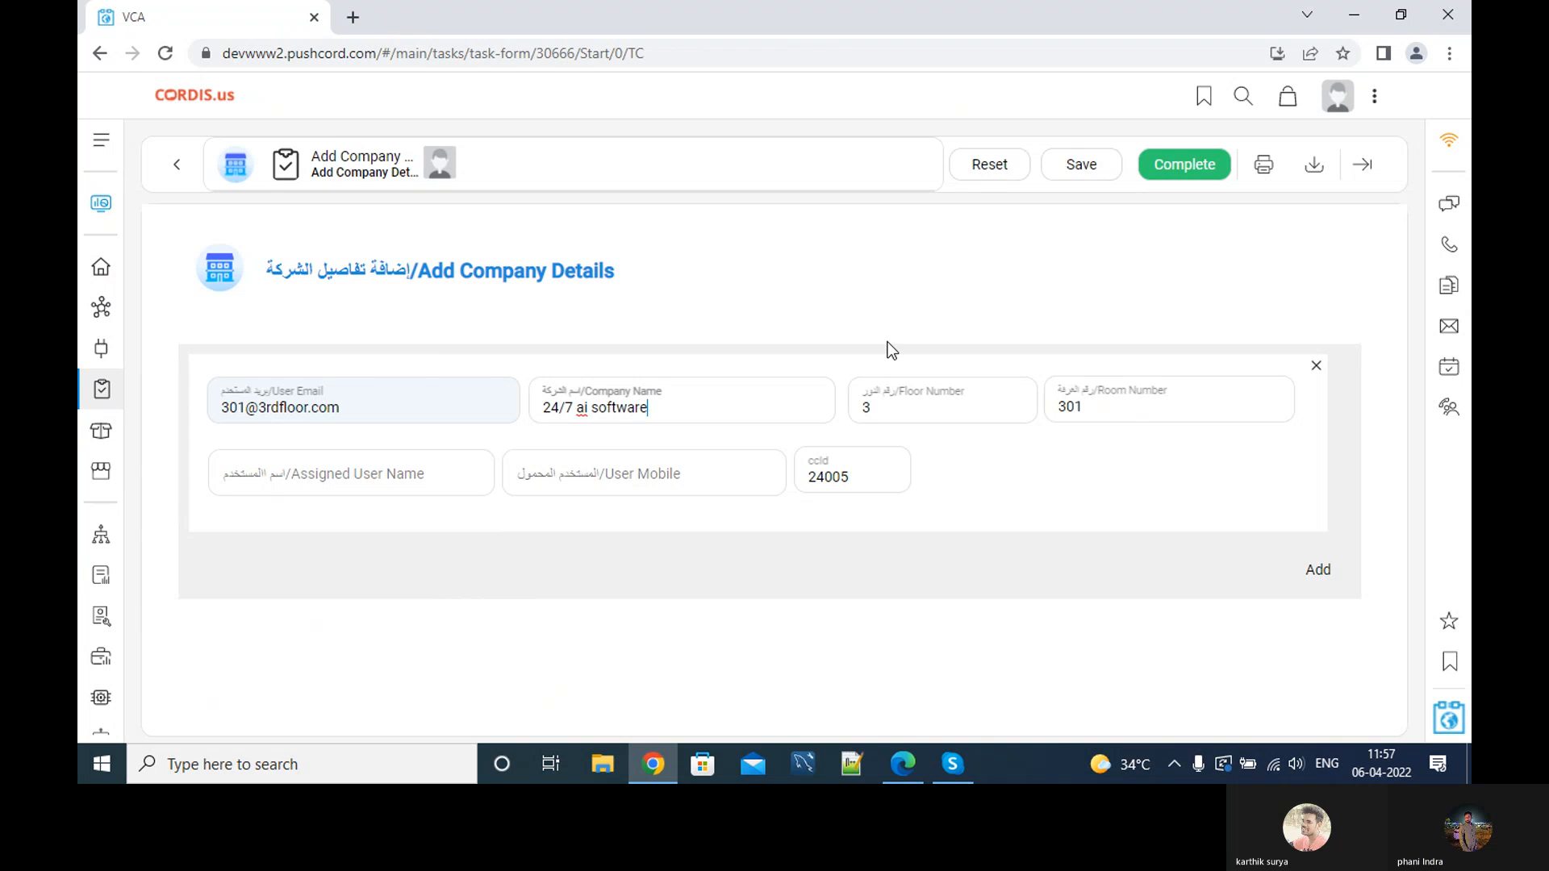
{"action": "left_click", "coordinate": [1081, 408]}
{"action": "left_click", "coordinate": [1003, 411]}
Fill in the assigned user's name, leaving the chosen e-mail unchanged.
{"action": "left_click", "coordinate": [372, 477]}
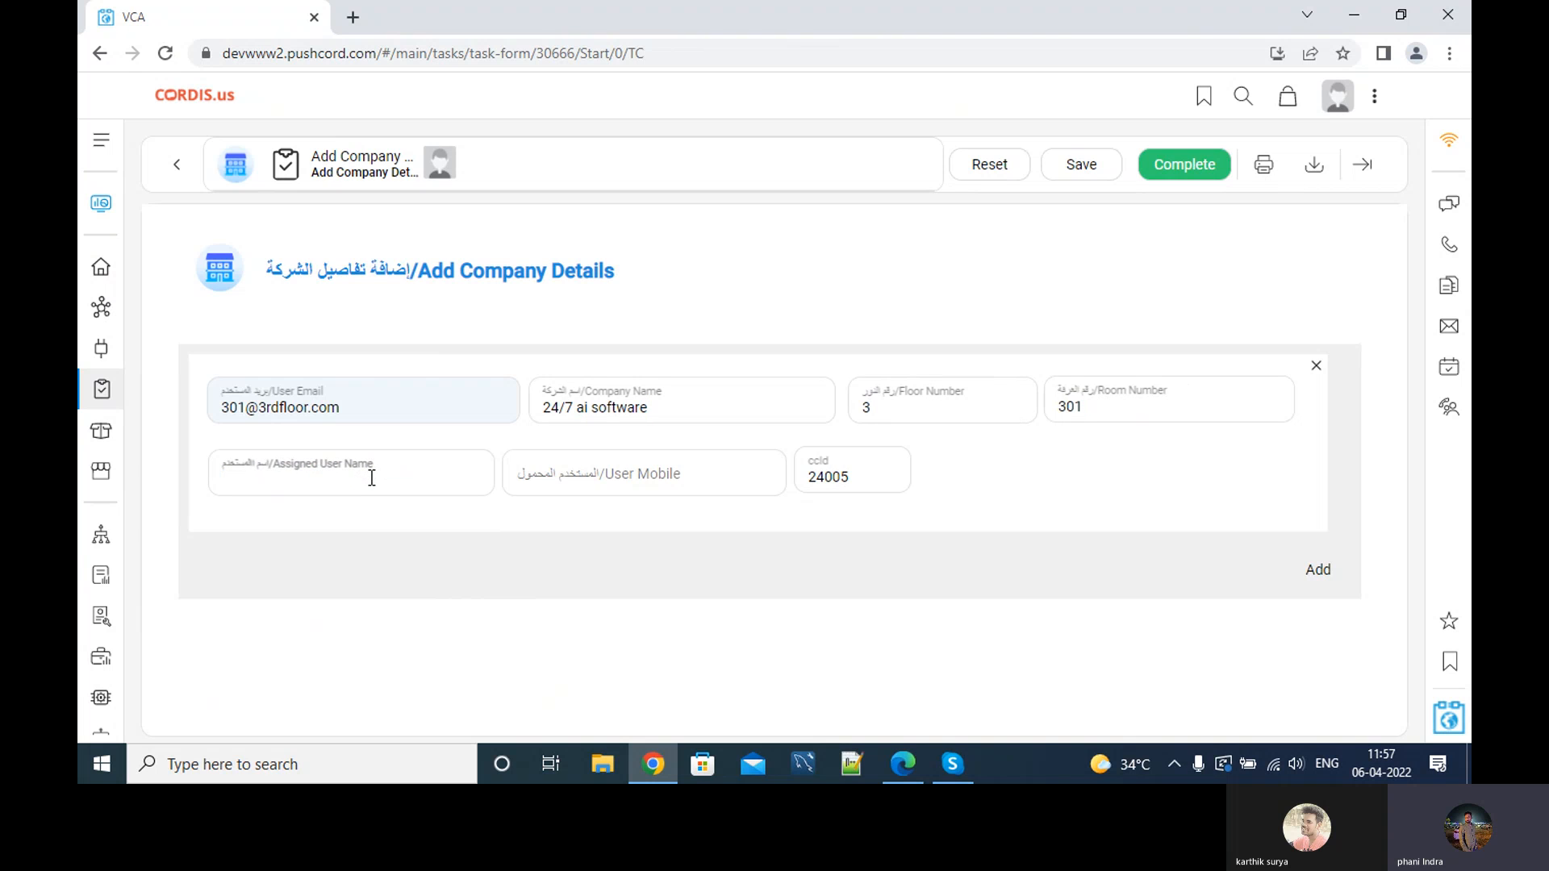
{"action": "type", "text": "KArthi"}
{"action": "key", "text": "BackSpace"}
{"action": "key", "text": "BackSpace"}
{"action": "key", "text": "BackSpace"}
{"action": "type", "text": "arthik"}
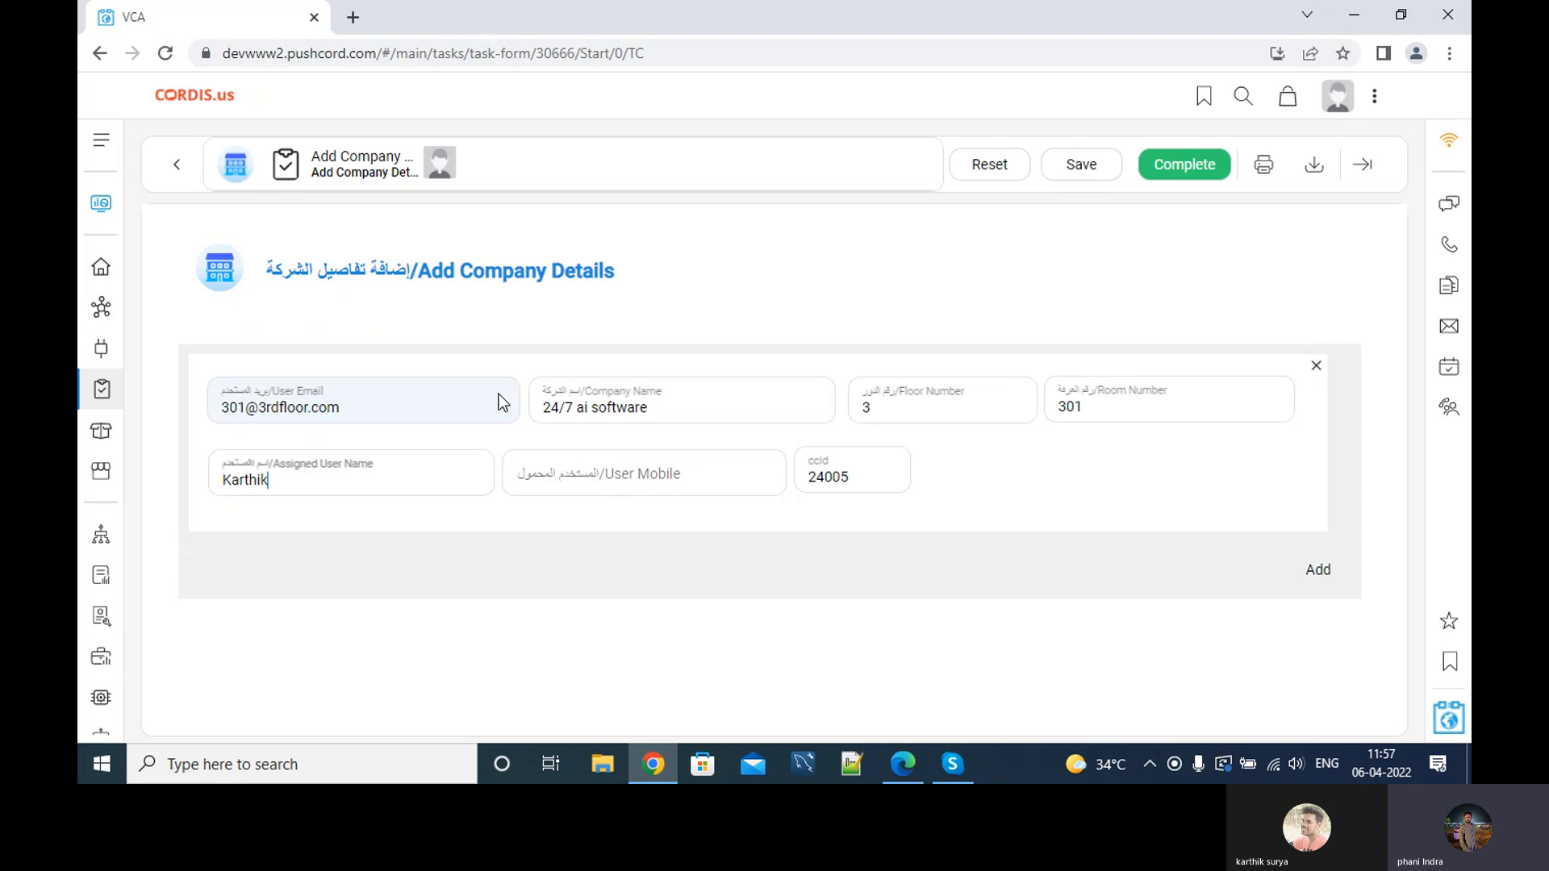
{"action": "left_click_drag", "start_coordinate": [223, 402], "coordinate": [354, 412]}
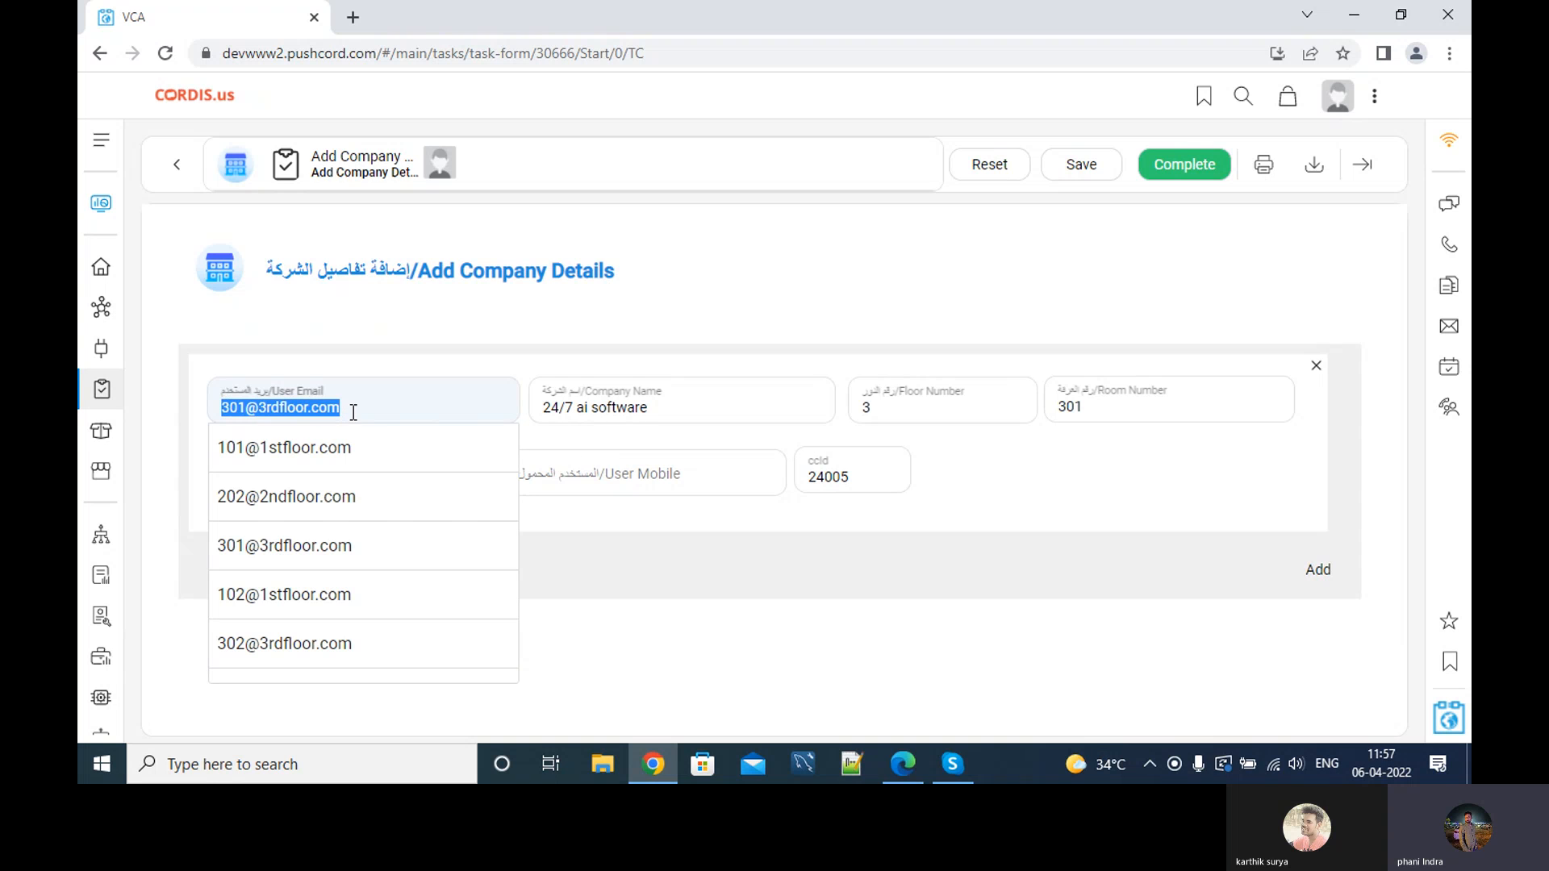
{"action": "left_click", "coordinate": [410, 360]}
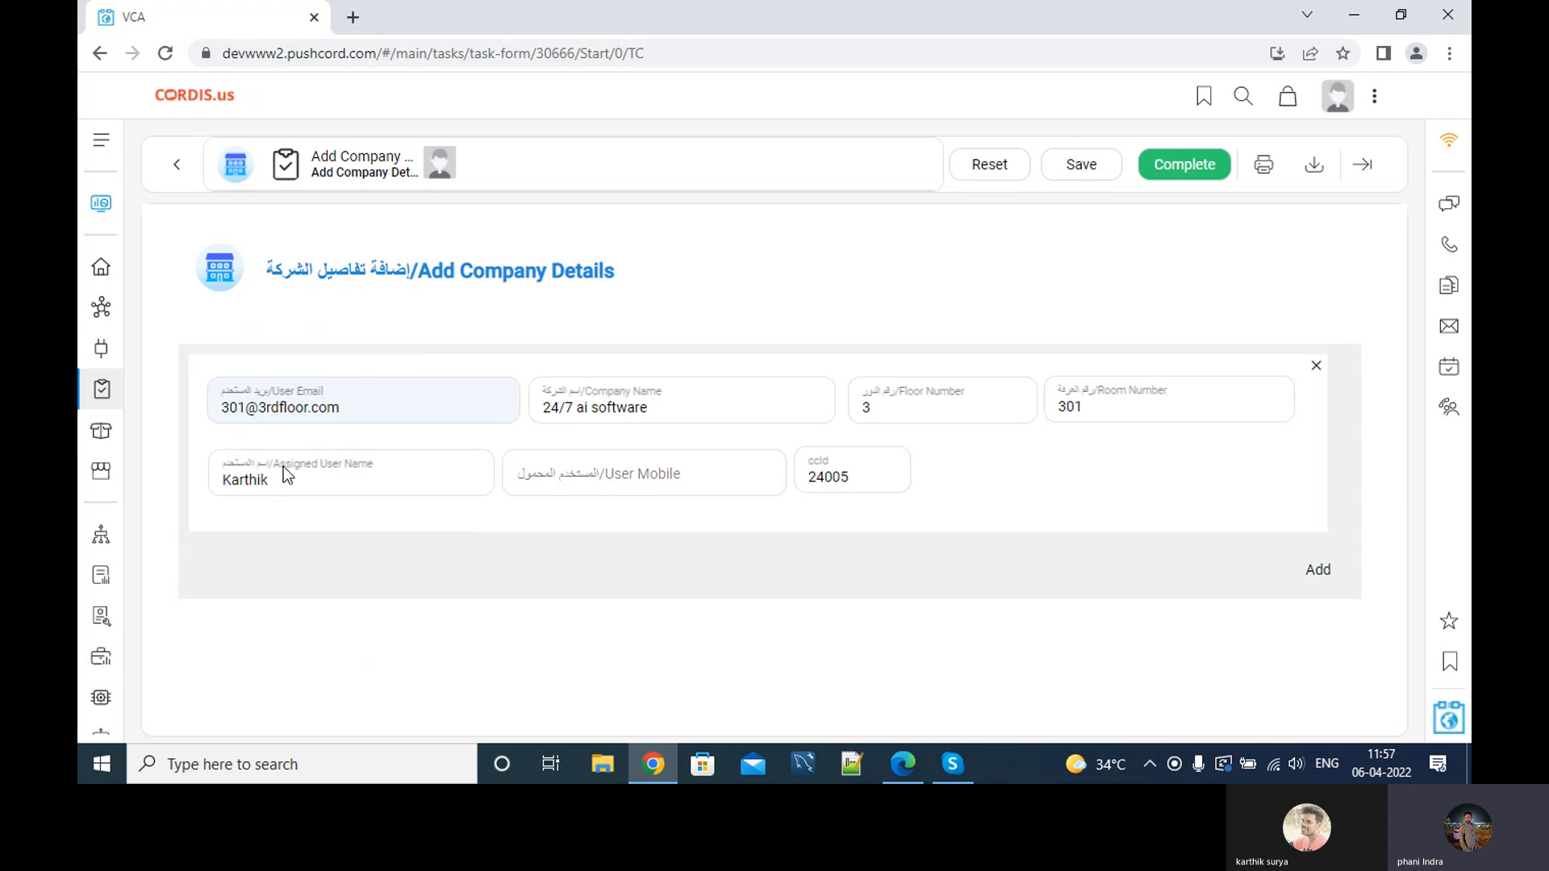
{"action": "double_click", "coordinate": [253, 481]}
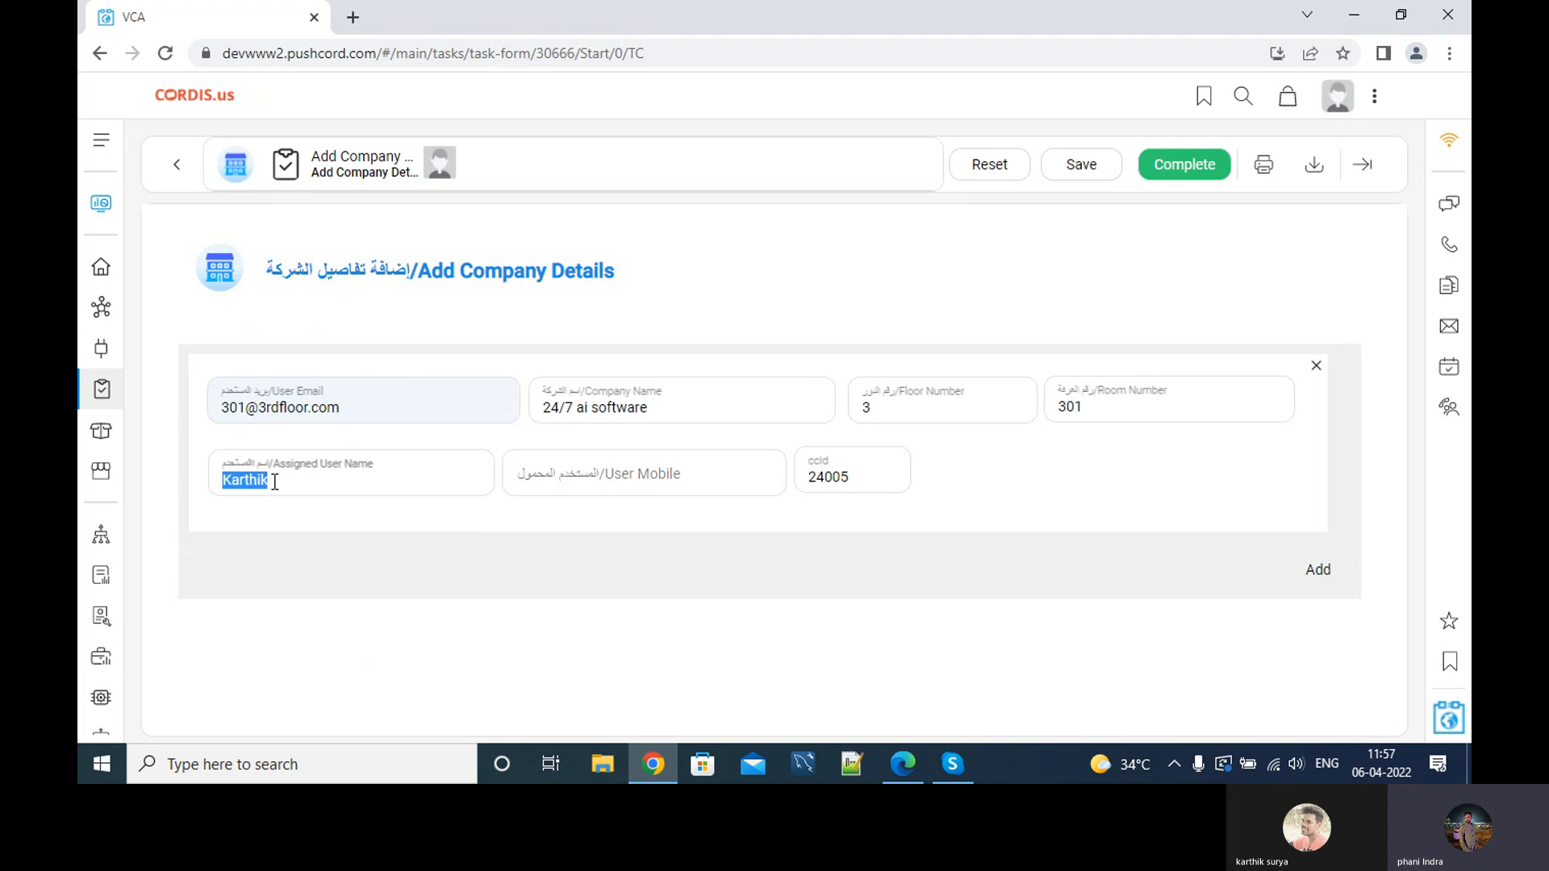
{"action": "left_click", "coordinate": [243, 485]}
Enter the user's mobile number, submit the new company, and start a guest registration.
{"action": "left_click", "coordinate": [562, 490]}
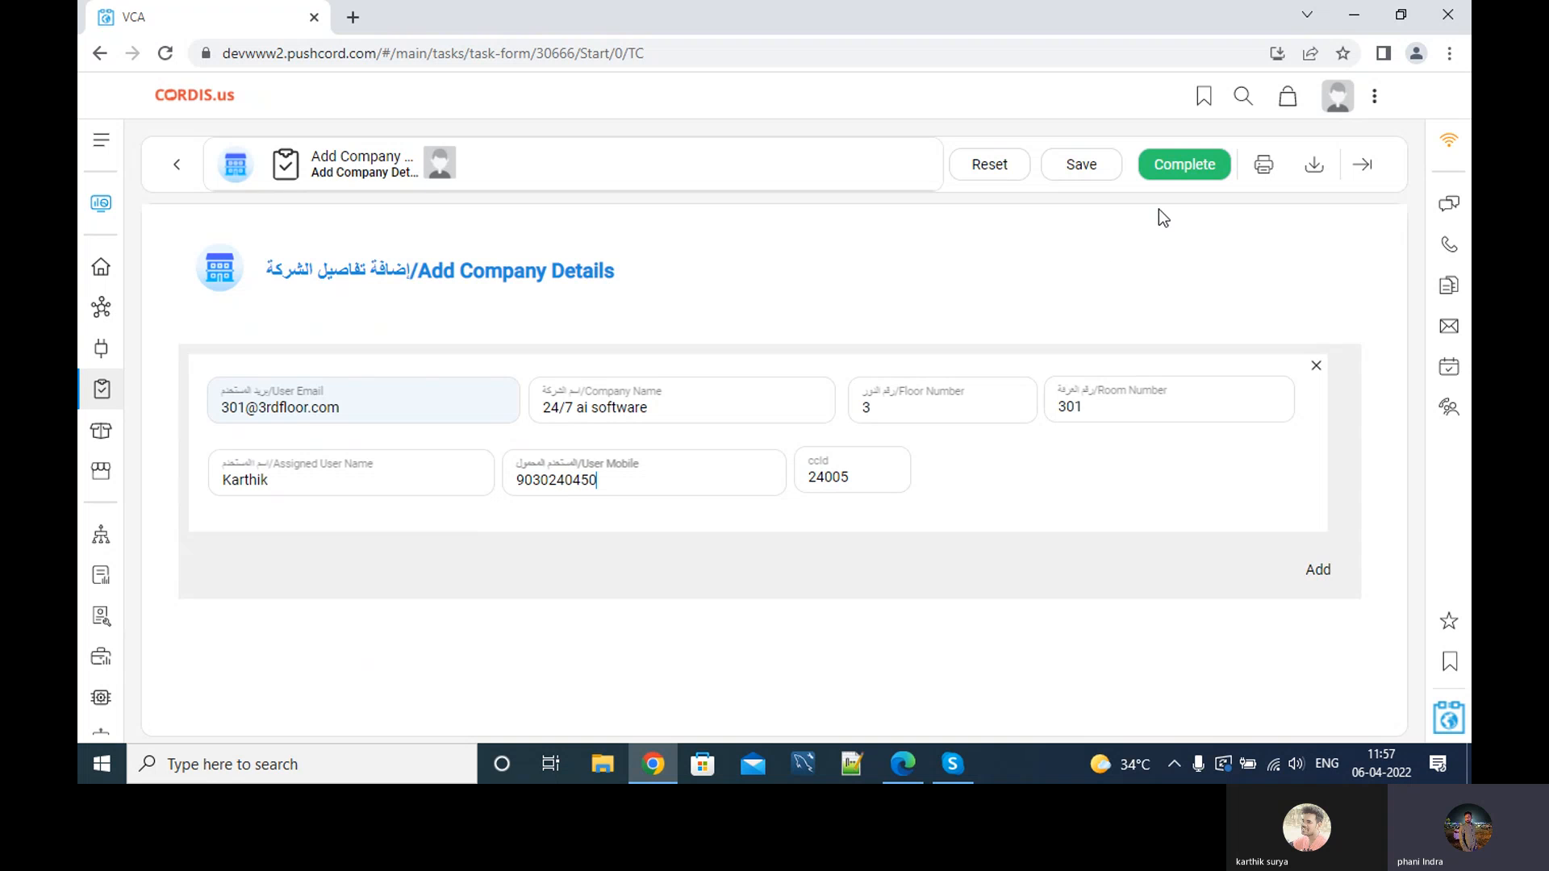
{"action": "left_click", "coordinate": [1178, 171]}
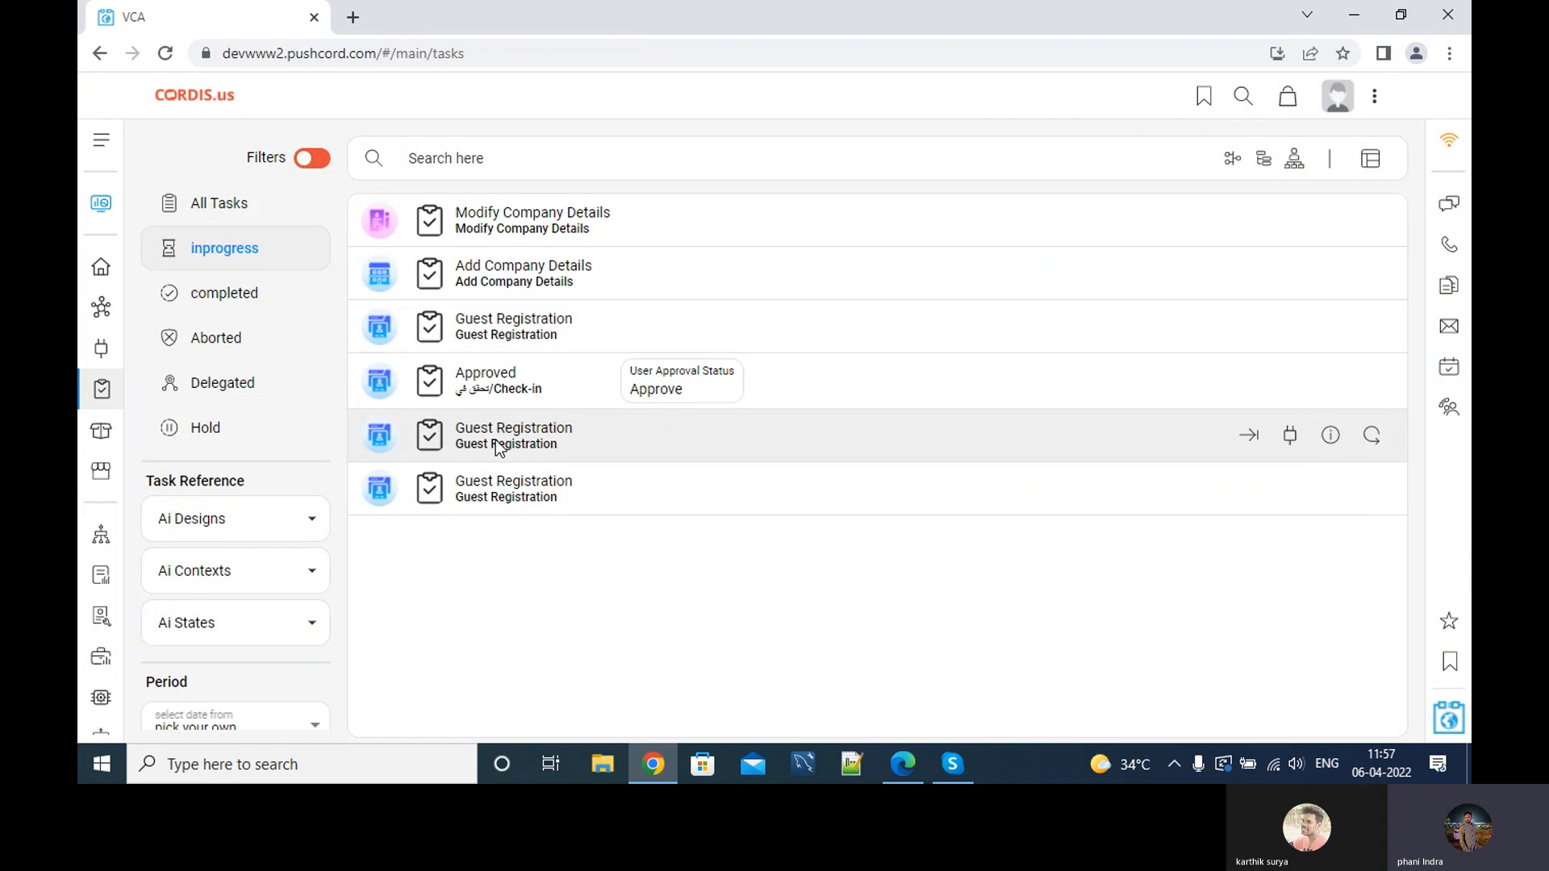
{"action": "left_click", "coordinate": [101, 203]}
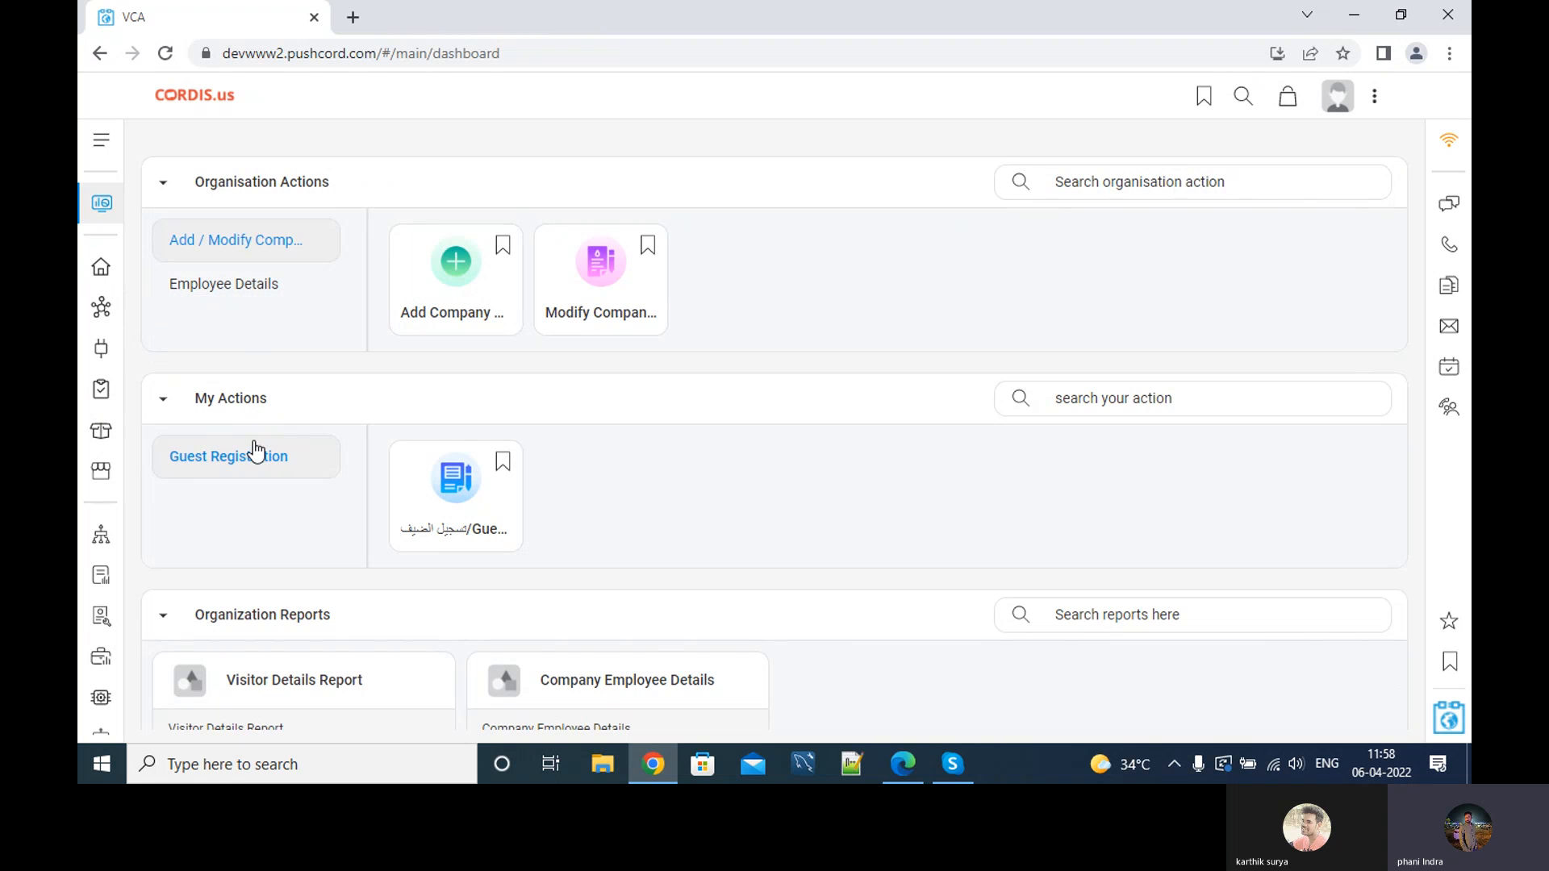
{"action": "left_click", "coordinate": [452, 494]}
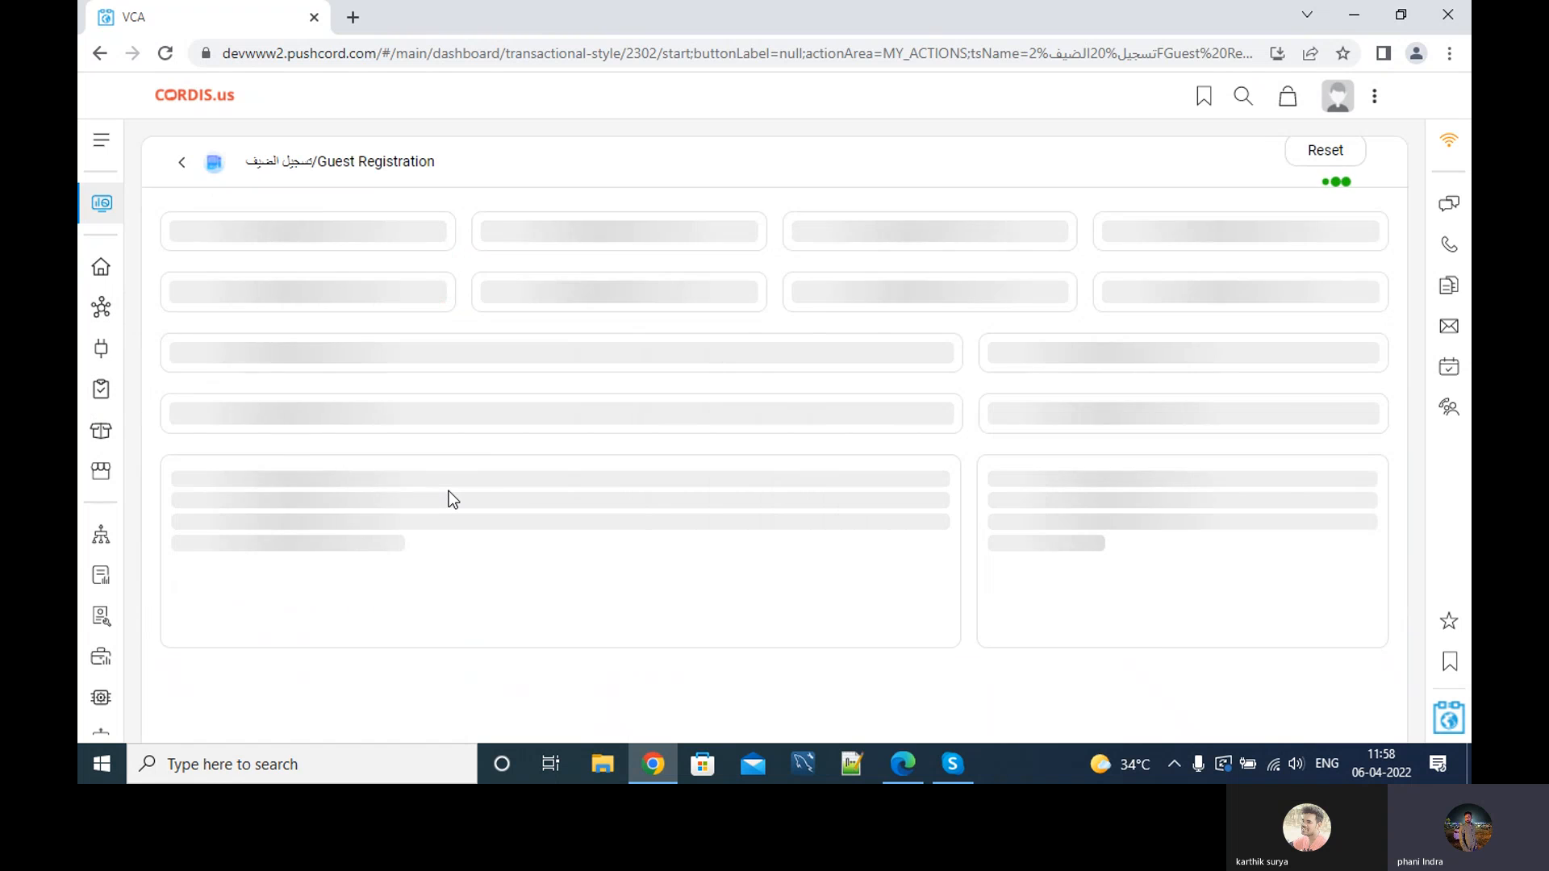
Choose 24/7 ai software as visiting company, review the auto-filled floor 3 and room 301, then return to the dashboard.
{"action": "scroll", "coordinate": [380, 512], "scroll_direction": "down", "scroll_amount": 1}
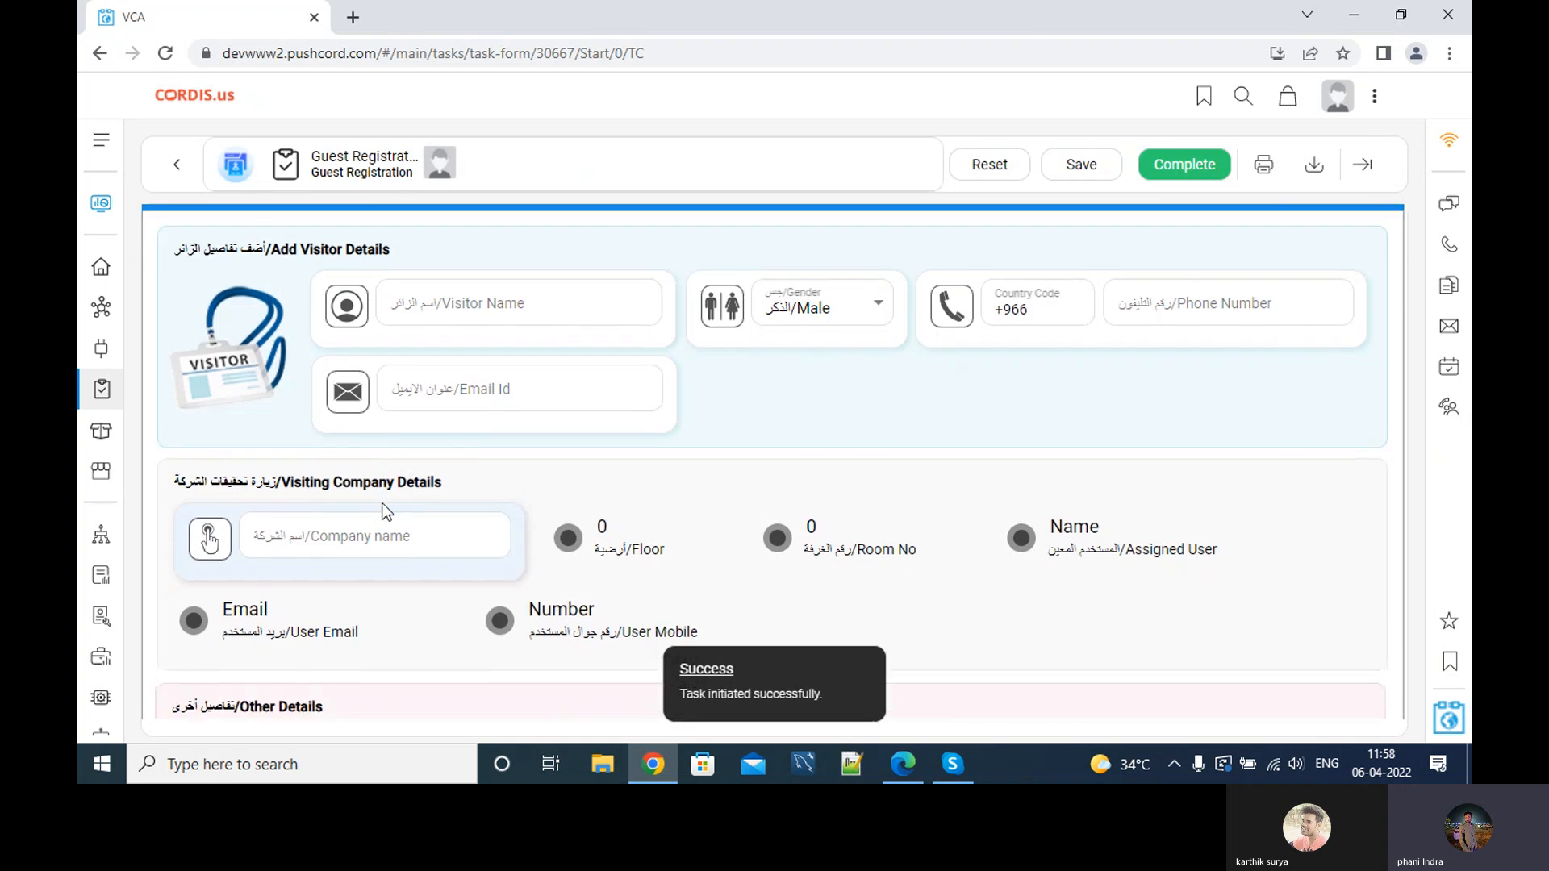
{"action": "left_click", "coordinate": [324, 488]}
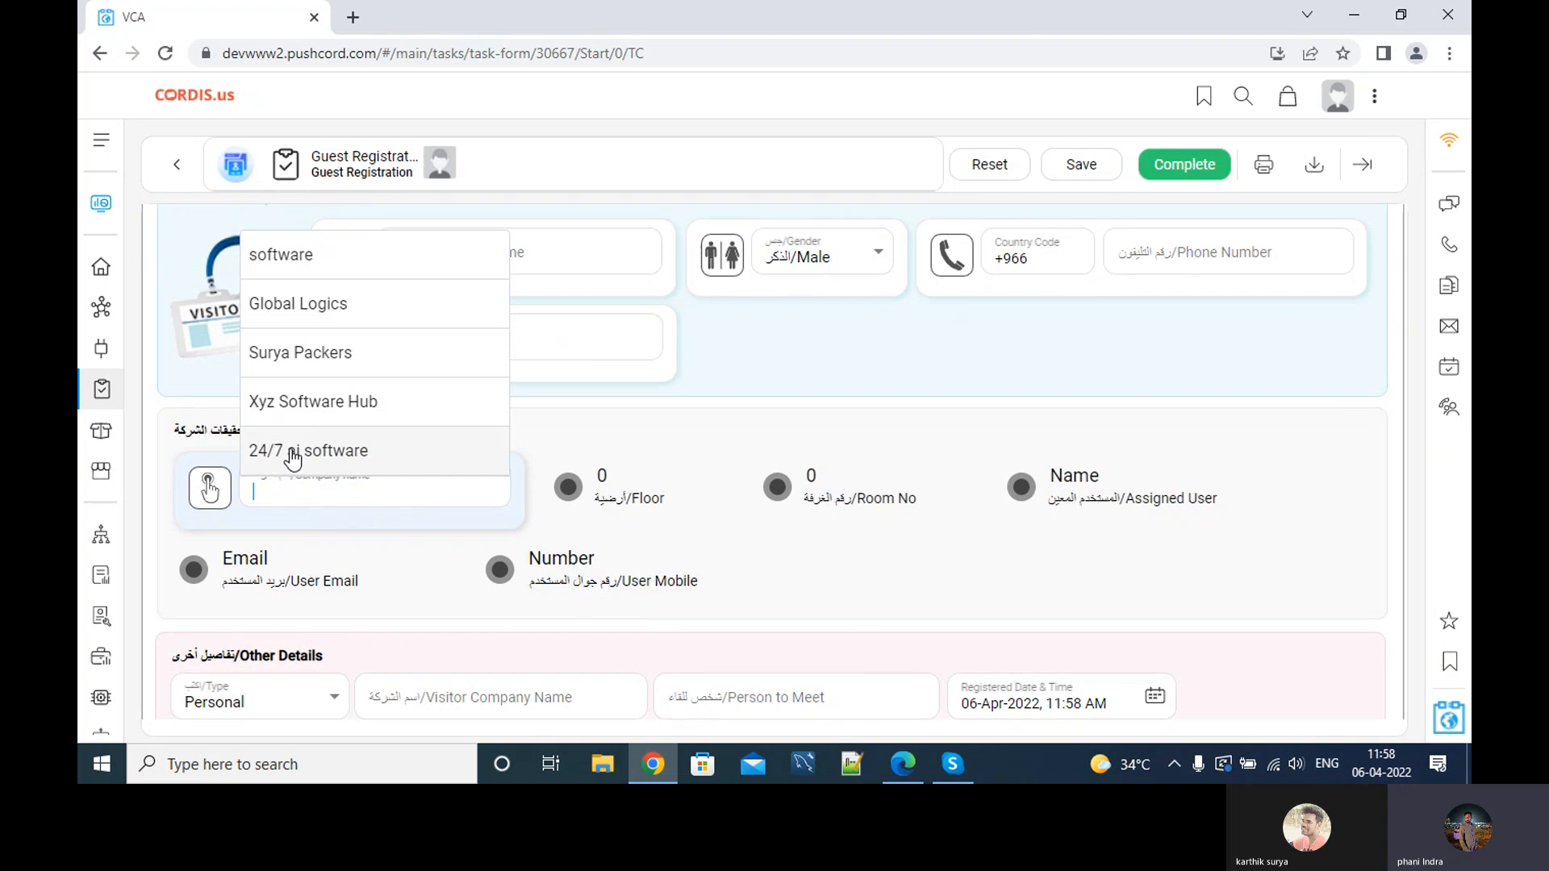
{"action": "left_click", "coordinate": [344, 456]}
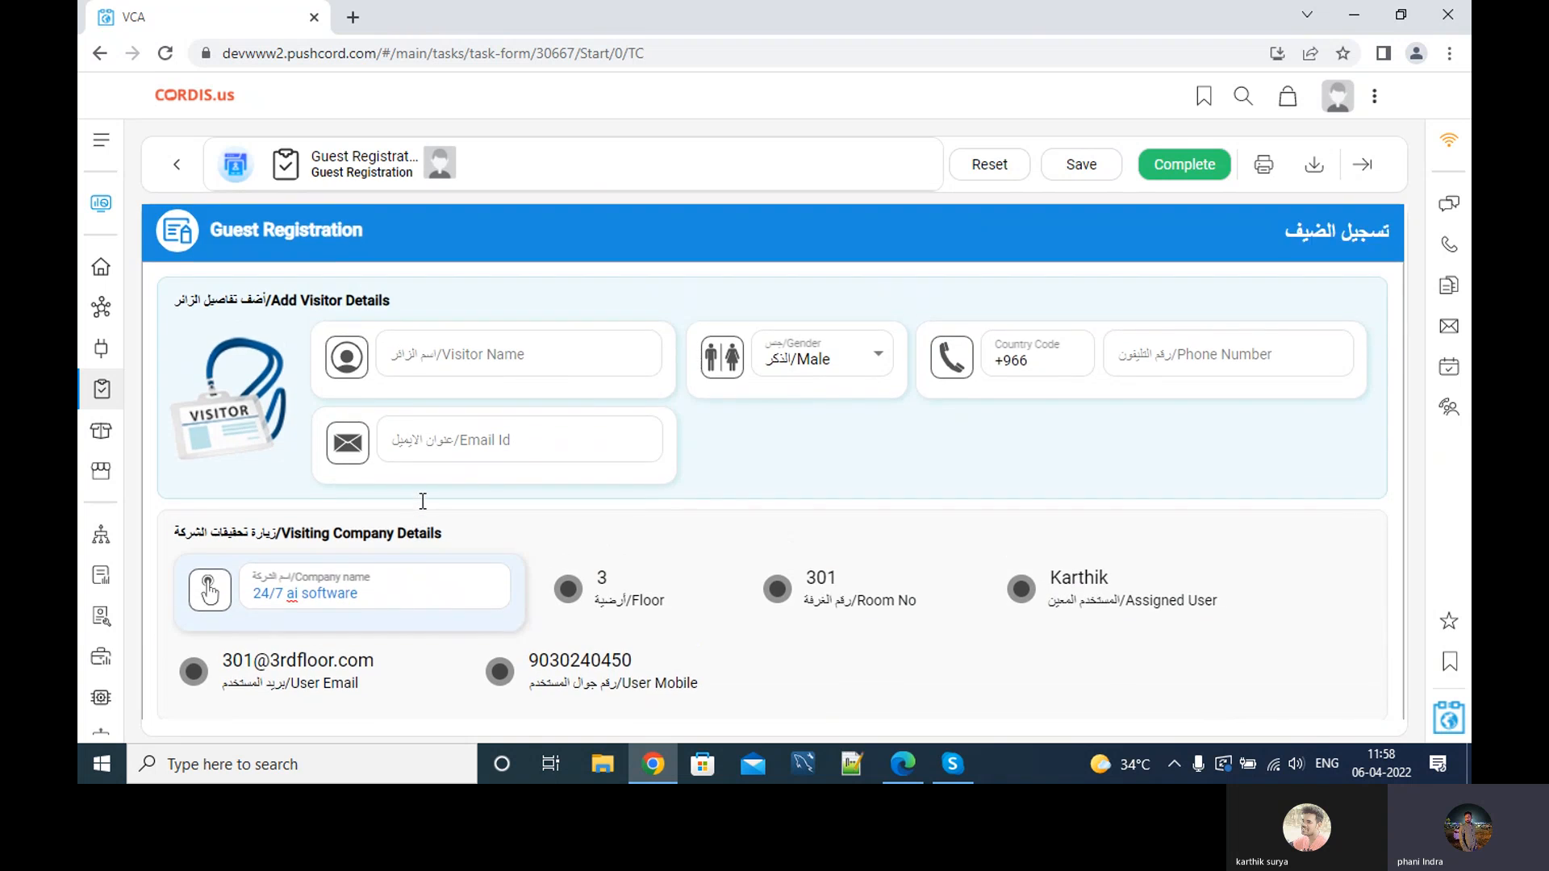
{"action": "scroll", "coordinate": [419, 502], "scroll_direction": "down", "scroll_amount": 3}
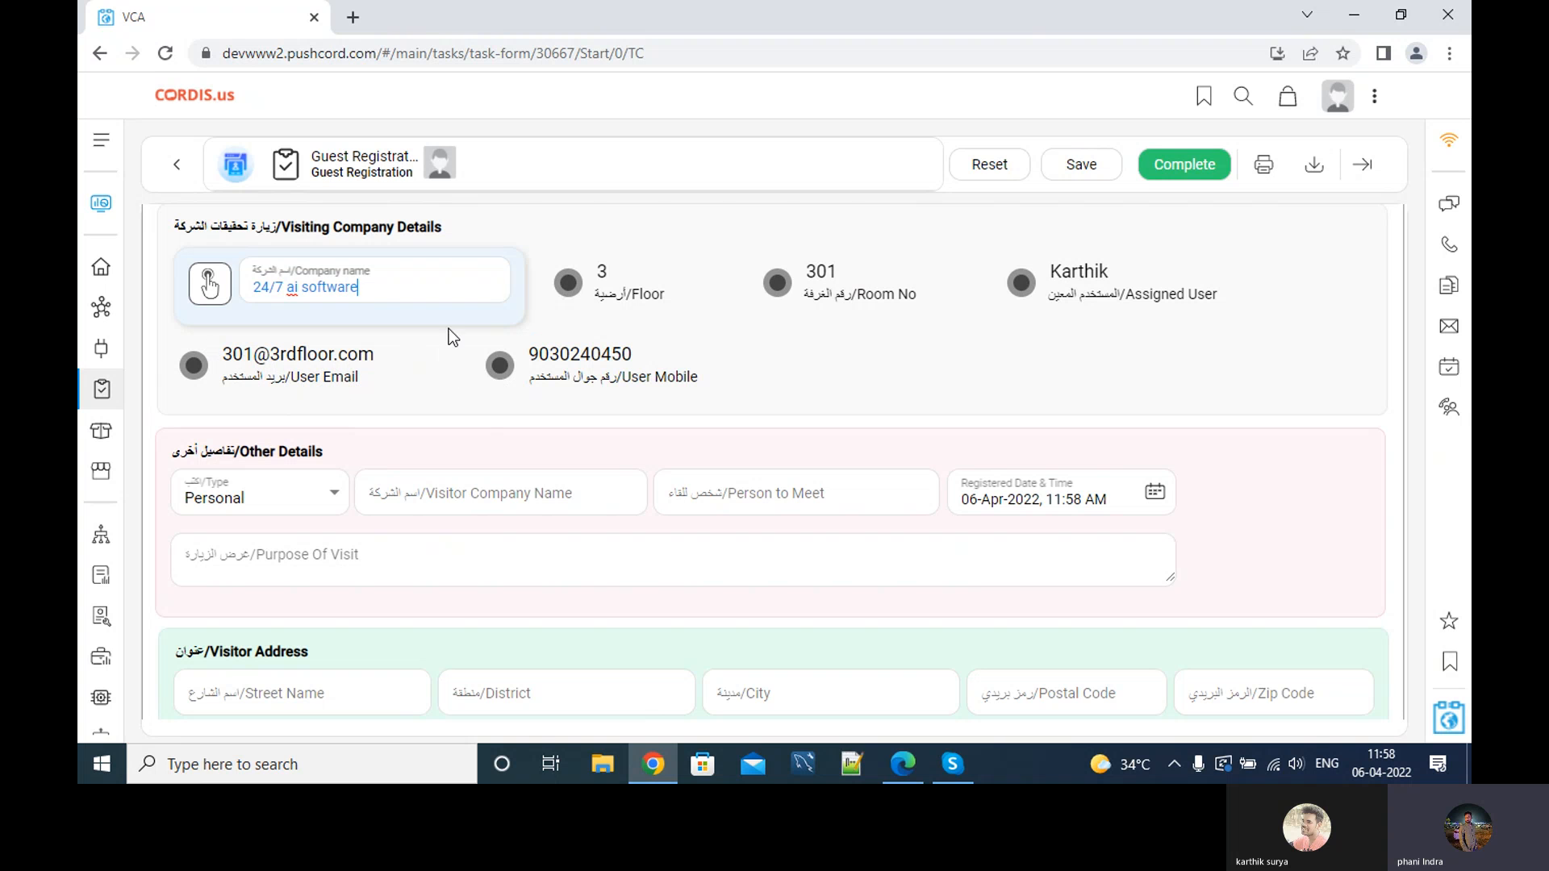
{"action": "scroll", "coordinate": [581, 304], "scroll_direction": "up", "scroll_amount": 4}
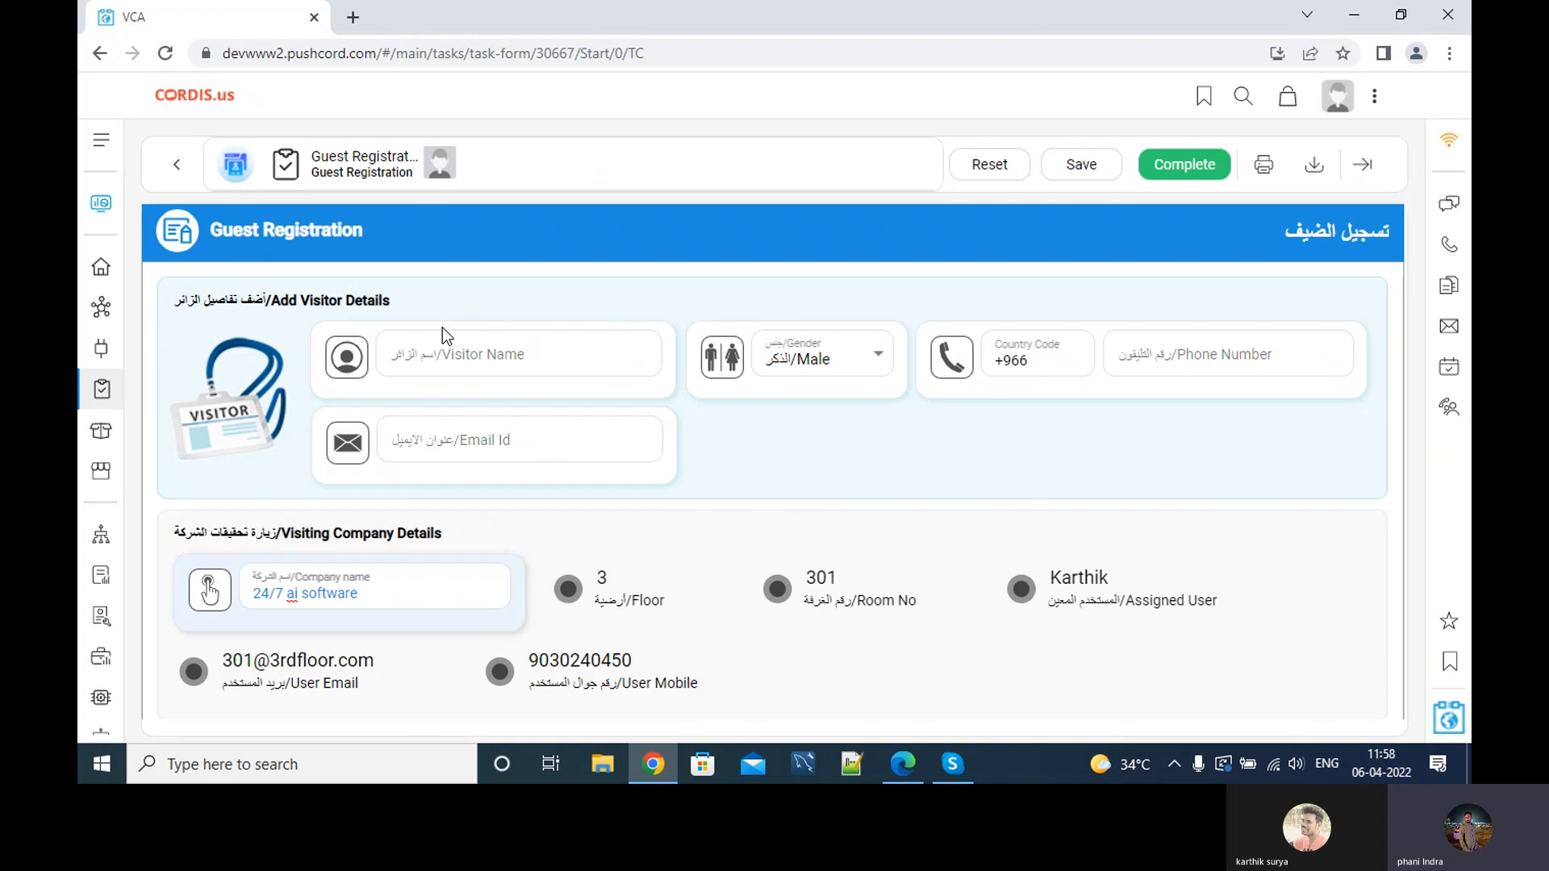
{"action": "scroll", "coordinate": [442, 328], "scroll_direction": "down", "scroll_amount": 3}
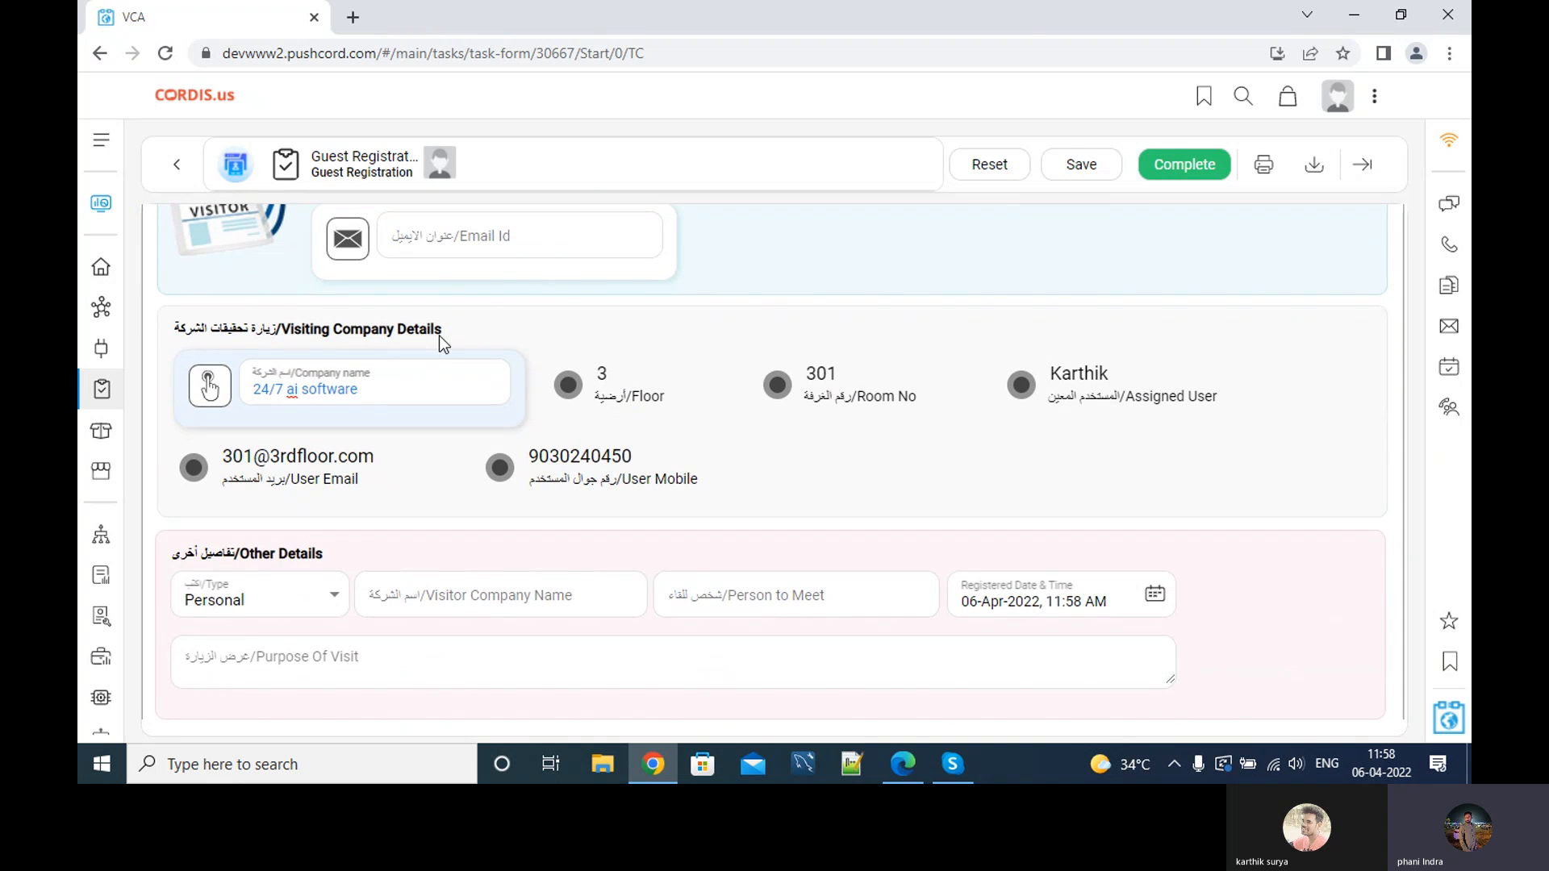
{"action": "left_click", "coordinate": [101, 203]}
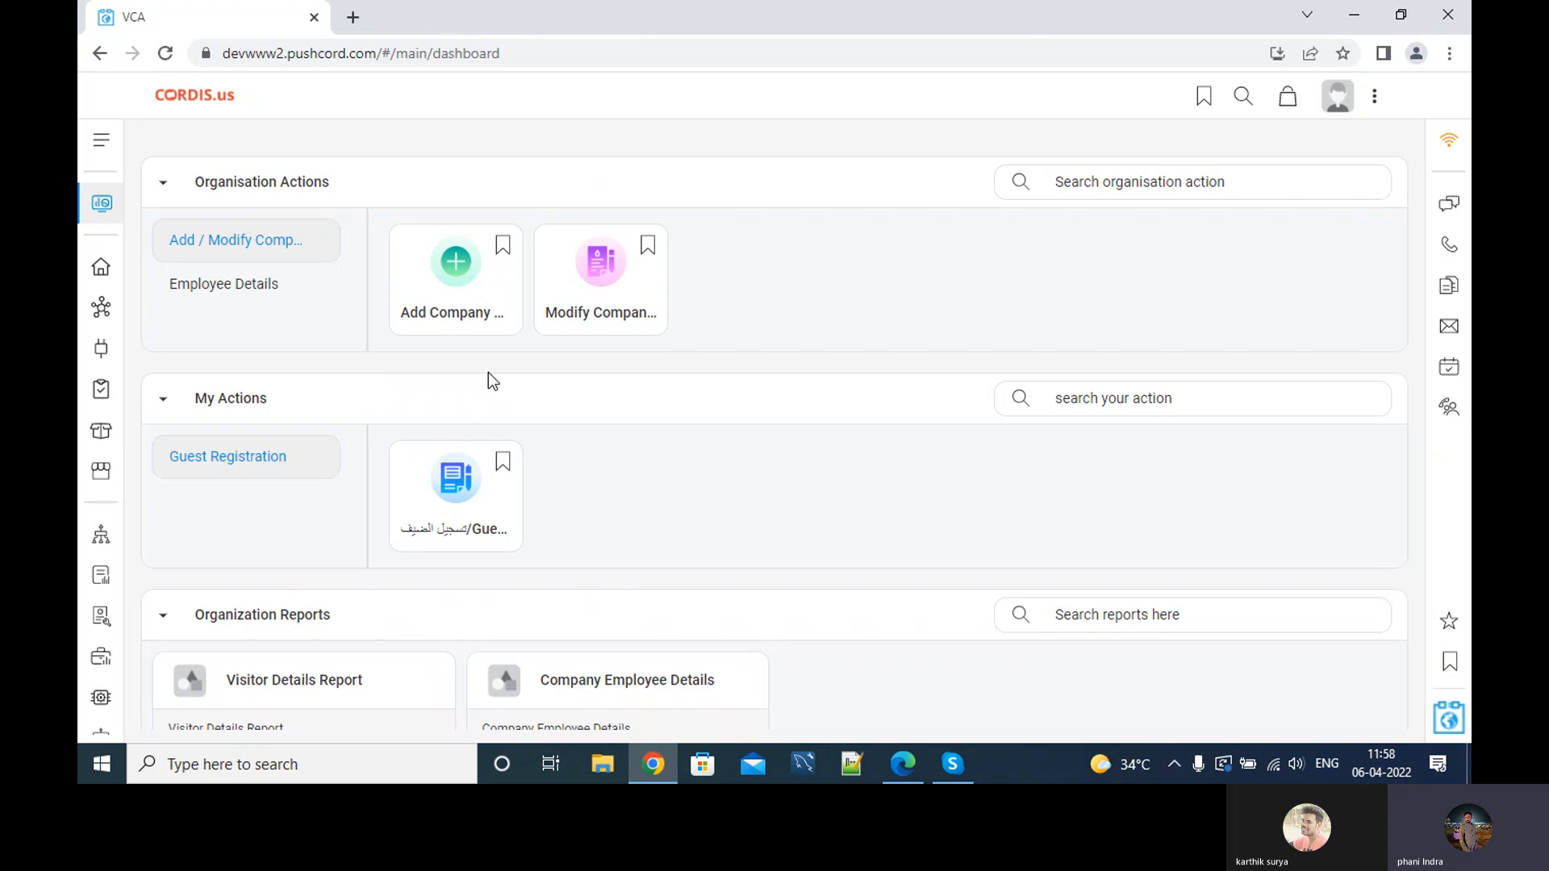
Start a Company Employee Details task in Modify Employee Details mode and scan the form.
{"action": "left_click", "coordinate": [189, 292]}
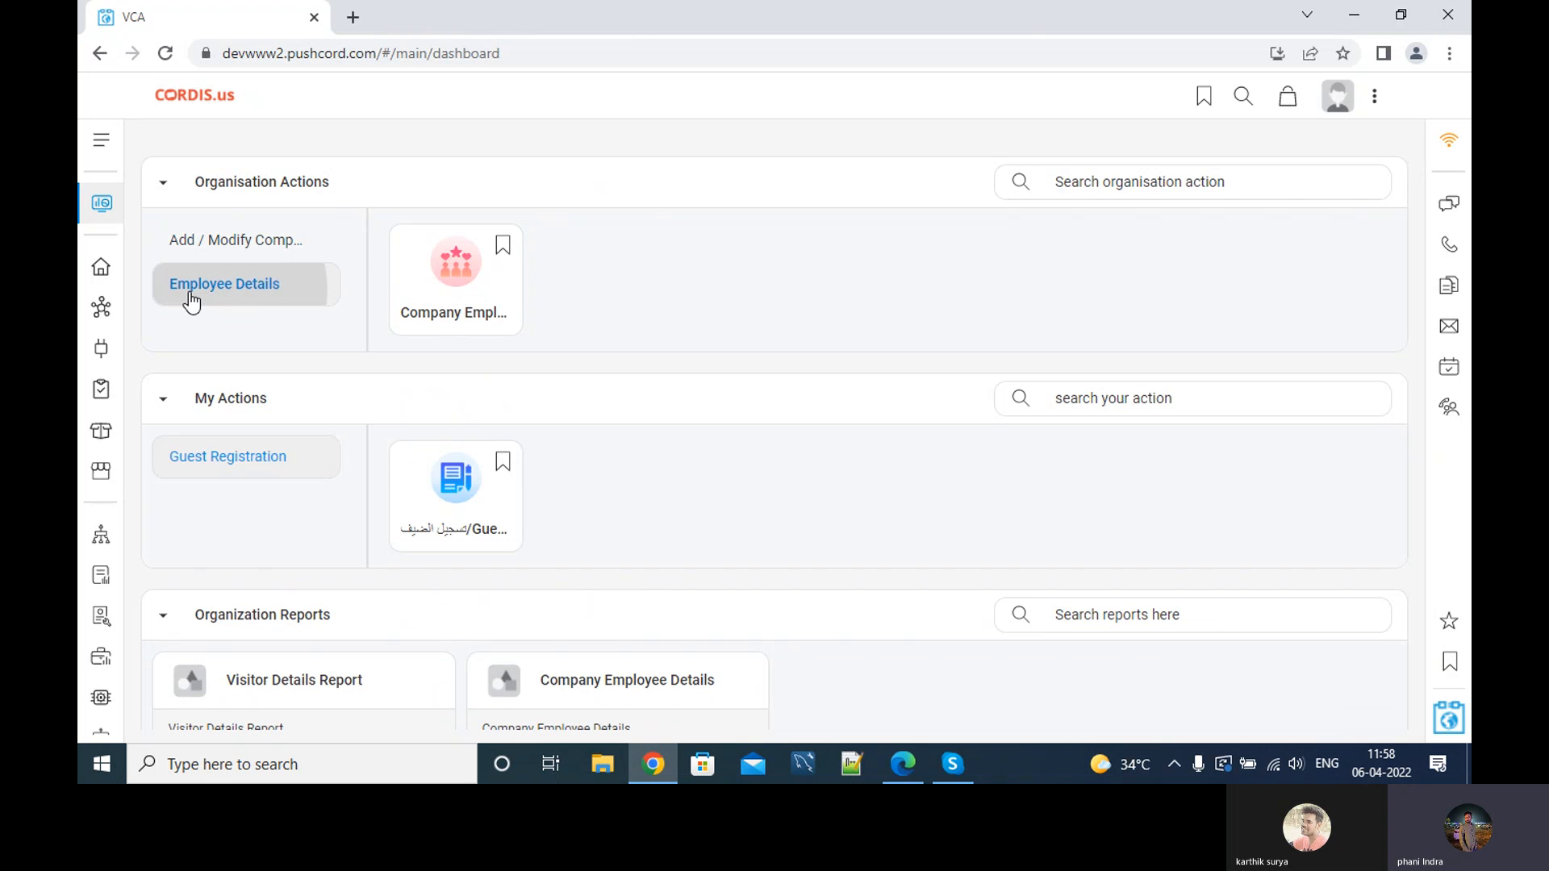
{"action": "left_click", "coordinate": [438, 317]}
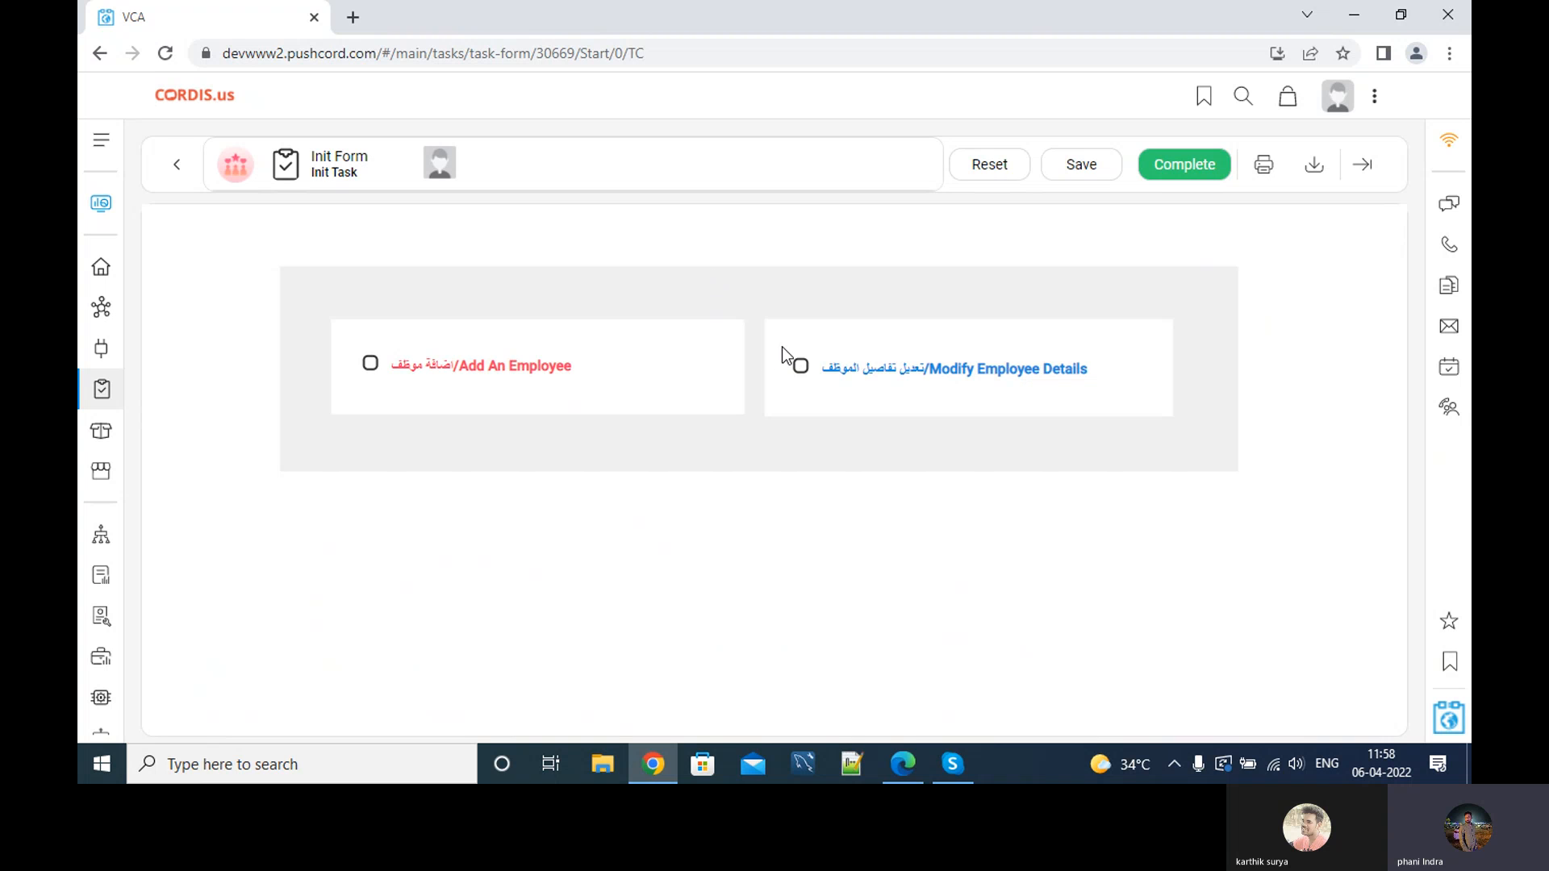
{"action": "left_click", "coordinate": [853, 370]}
{"action": "left_click", "coordinate": [1162, 172]}
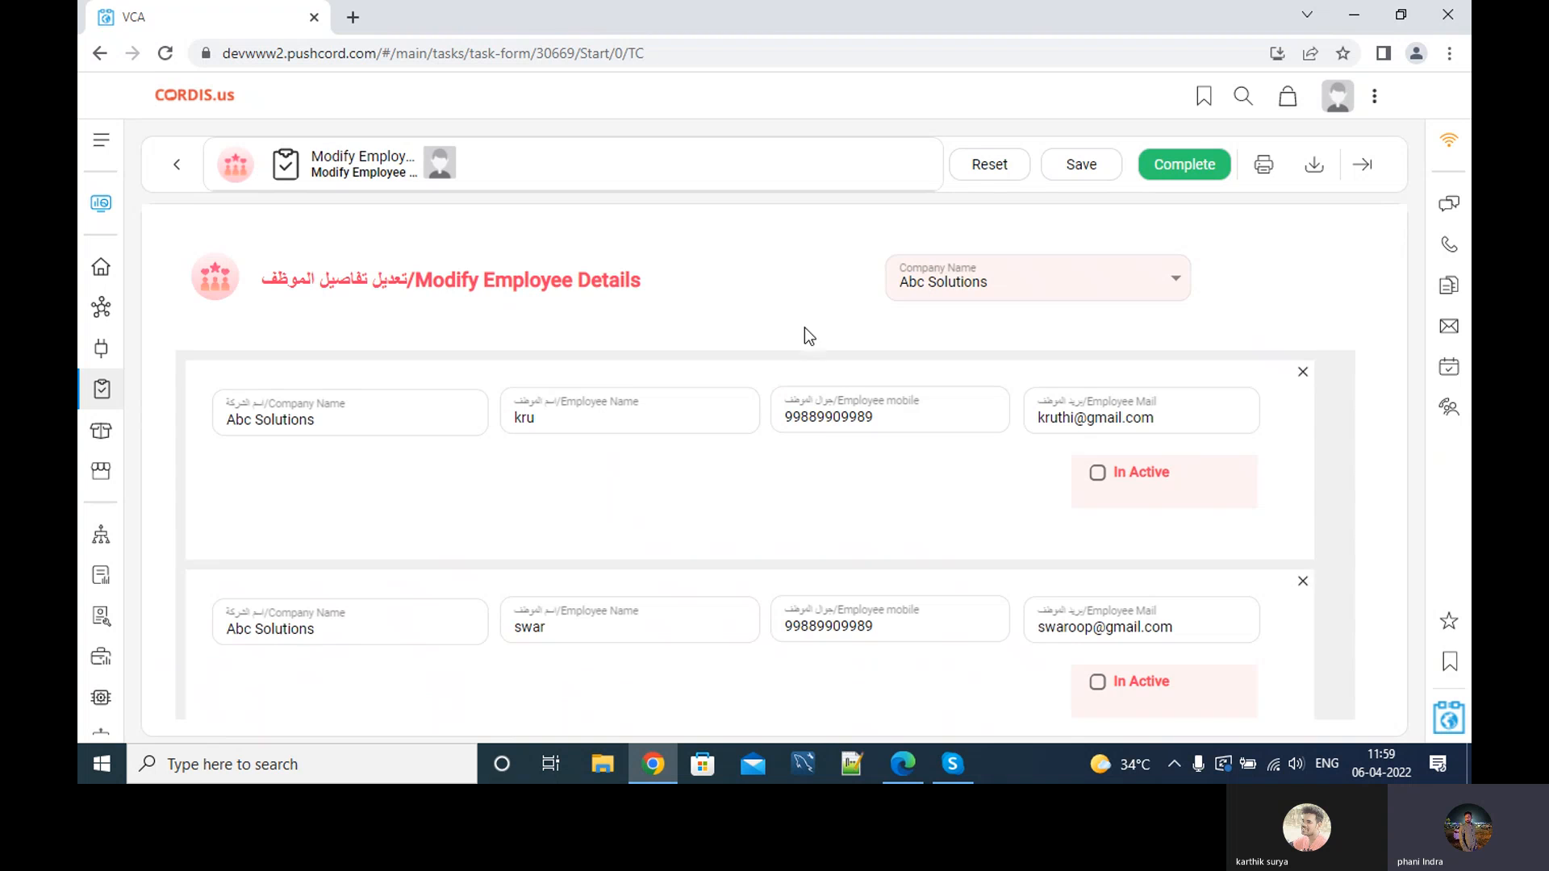
{"action": "scroll", "coordinate": [826, 306], "scroll_direction": "down", "scroll_amount": 1}
{"action": "scroll", "coordinate": [825, 312], "scroll_direction": "up", "scroll_amount": 1}
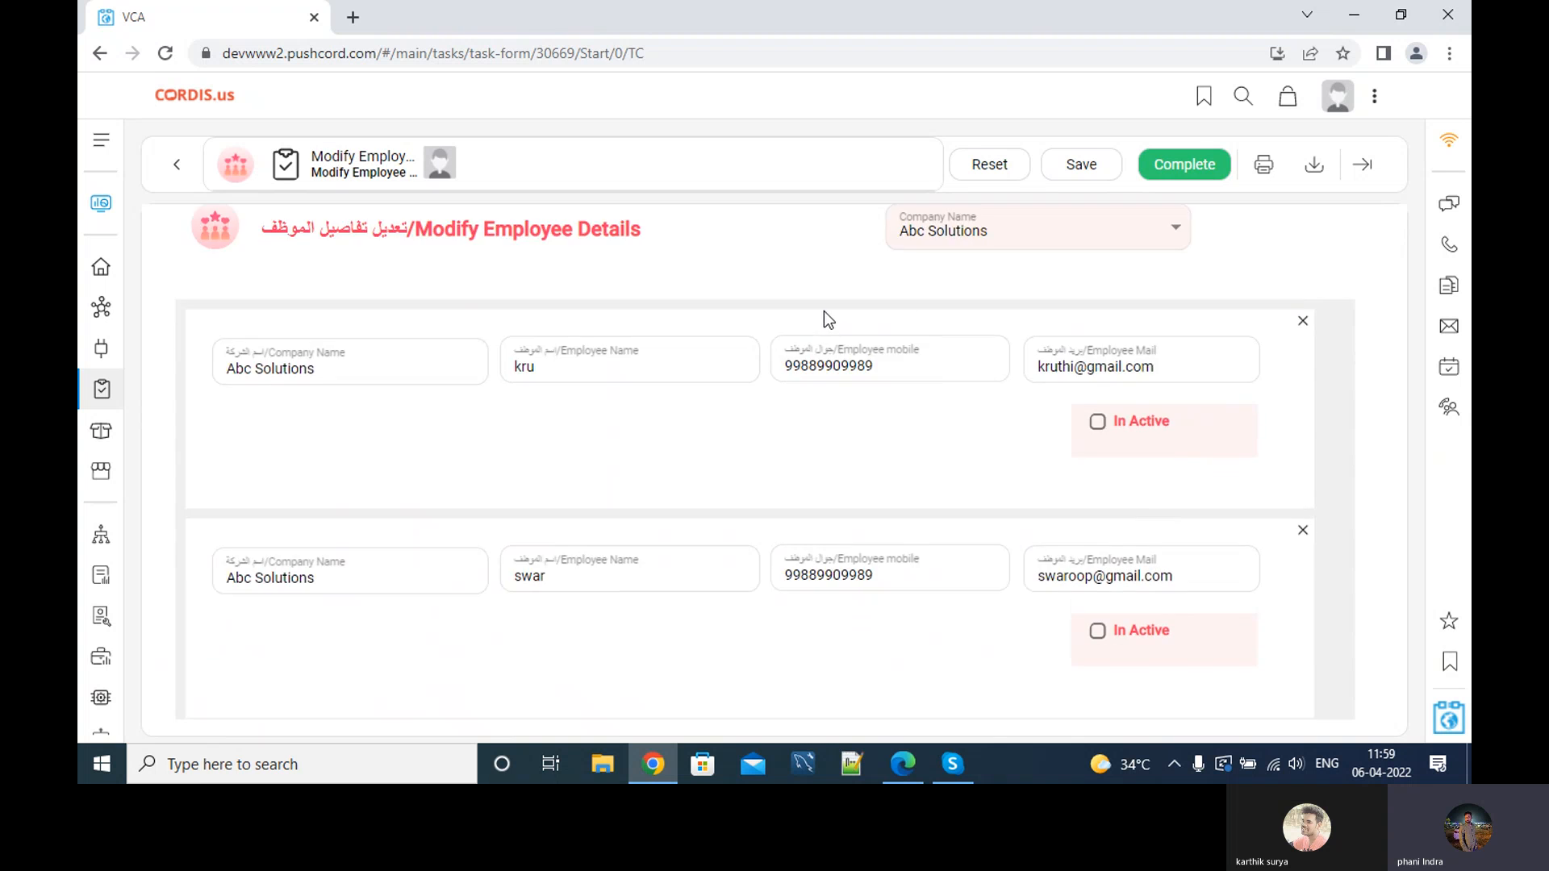
{"action": "scroll", "coordinate": [475, 405], "scroll_direction": "down", "scroll_amount": 1}
{"action": "scroll", "coordinate": [479, 413], "scroll_direction": "down", "scroll_amount": 3}
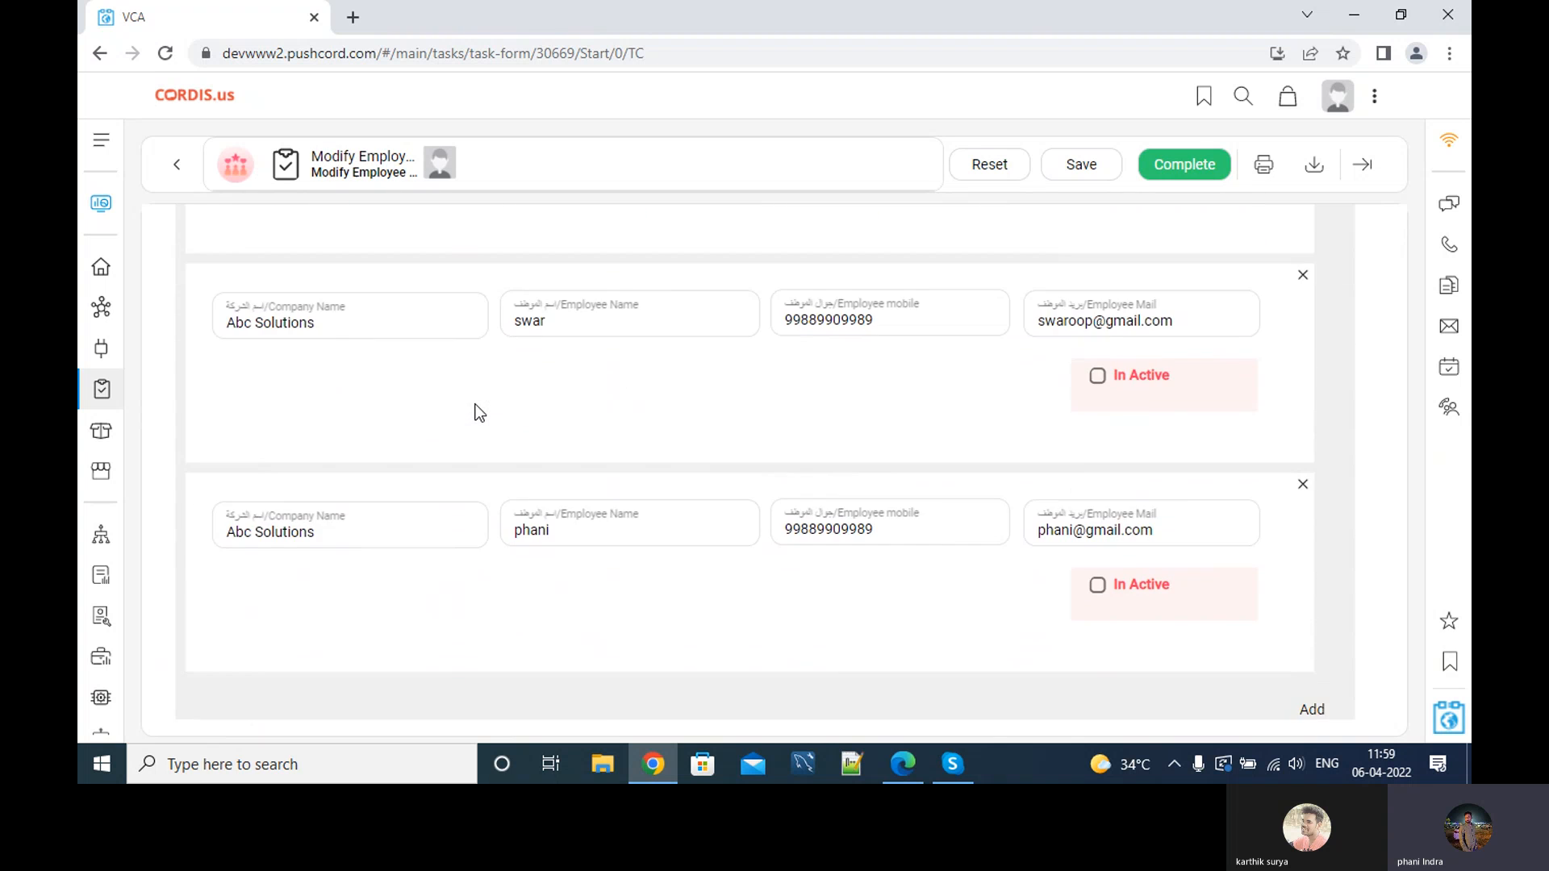
{"action": "scroll", "coordinate": [479, 412], "scroll_direction": "up", "scroll_amount": 4}
{"action": "scroll", "coordinate": [622, 405], "scroll_direction": "down", "scroll_amount": 4}
{"action": "scroll", "coordinate": [807, 339], "scroll_direction": "up", "scroll_amount": 4}
Review the employee lists of Global Logics and Surya Packers.
{"action": "left_click", "coordinate": [952, 298]}
{"action": "left_click", "coordinate": [1021, 361]}
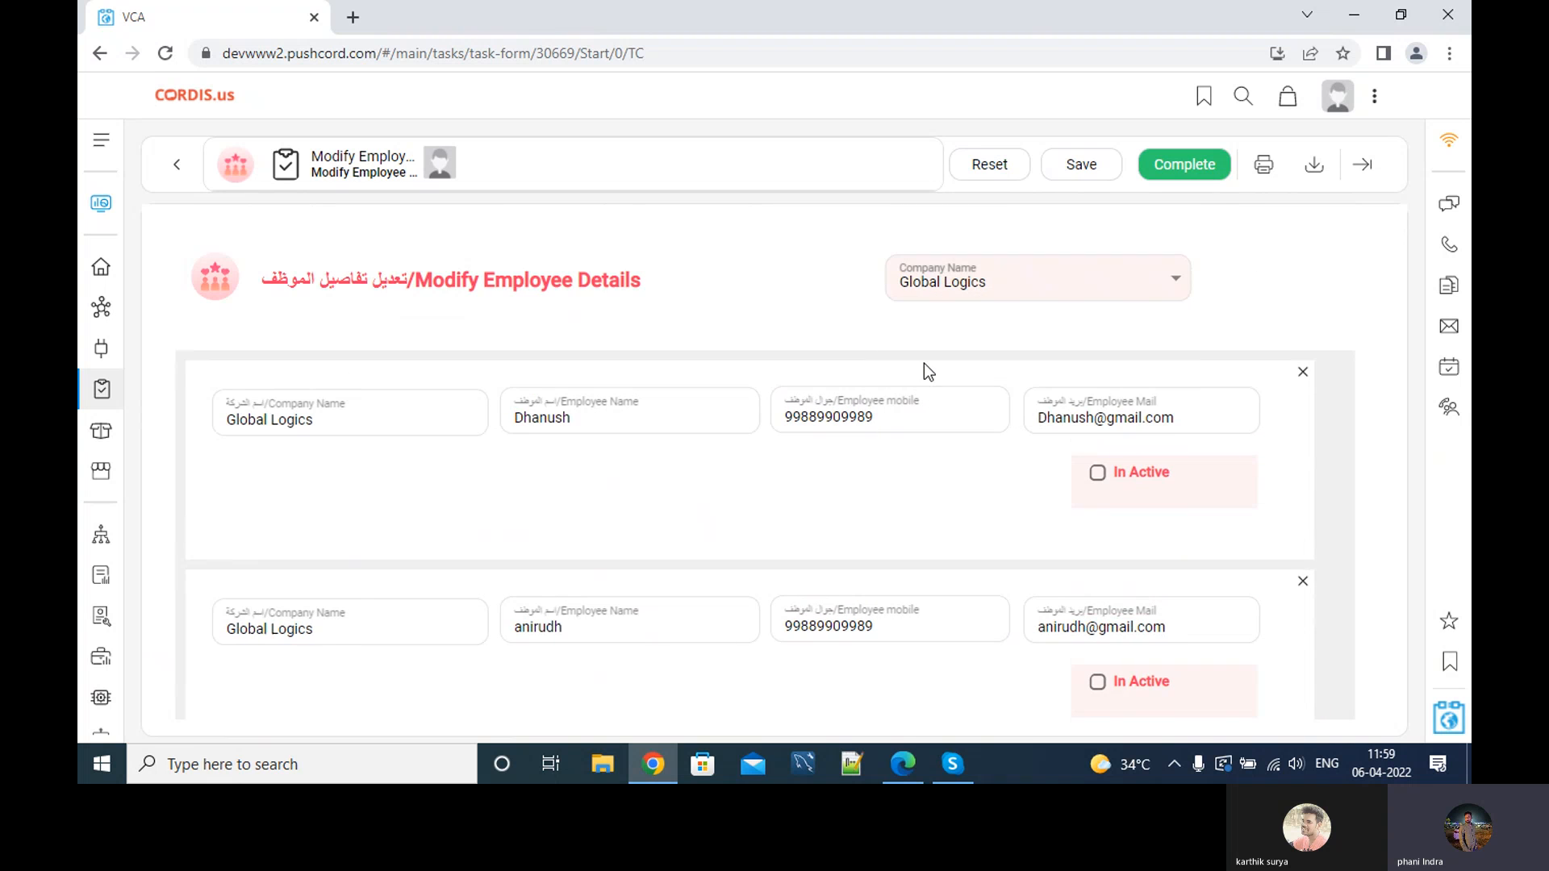
{"action": "scroll", "coordinate": [636, 436], "scroll_direction": "down", "scroll_amount": 3}
{"action": "scroll", "coordinate": [637, 434], "scroll_direction": "down", "scroll_amount": 1}
{"action": "scroll", "coordinate": [637, 435], "scroll_direction": "up", "scroll_amount": 4}
{"action": "left_click", "coordinate": [1017, 303]}
{"action": "left_click", "coordinate": [943, 402]}
{"action": "scroll", "coordinate": [672, 472], "scroll_direction": "down", "scroll_amount": 2}
{"action": "scroll", "coordinate": [670, 466], "scroll_direction": "up", "scroll_amount": 3}
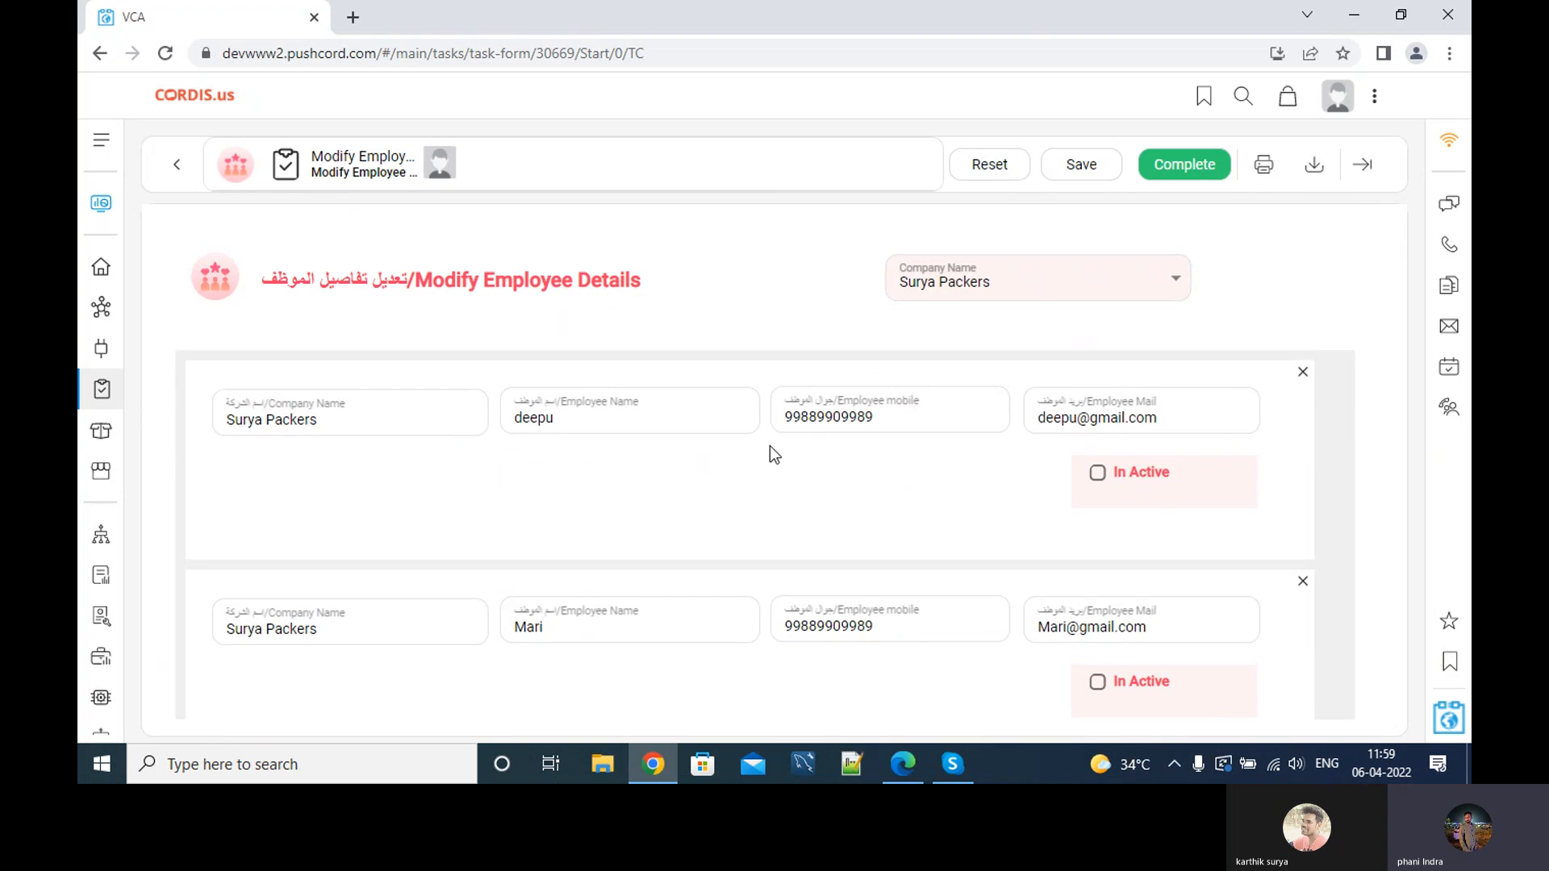
Show Abc Solutions' employees, tick In Active on the third one, and complete the task.
{"action": "left_click", "coordinate": [991, 293]}
{"action": "left_click", "coordinate": [979, 319]}
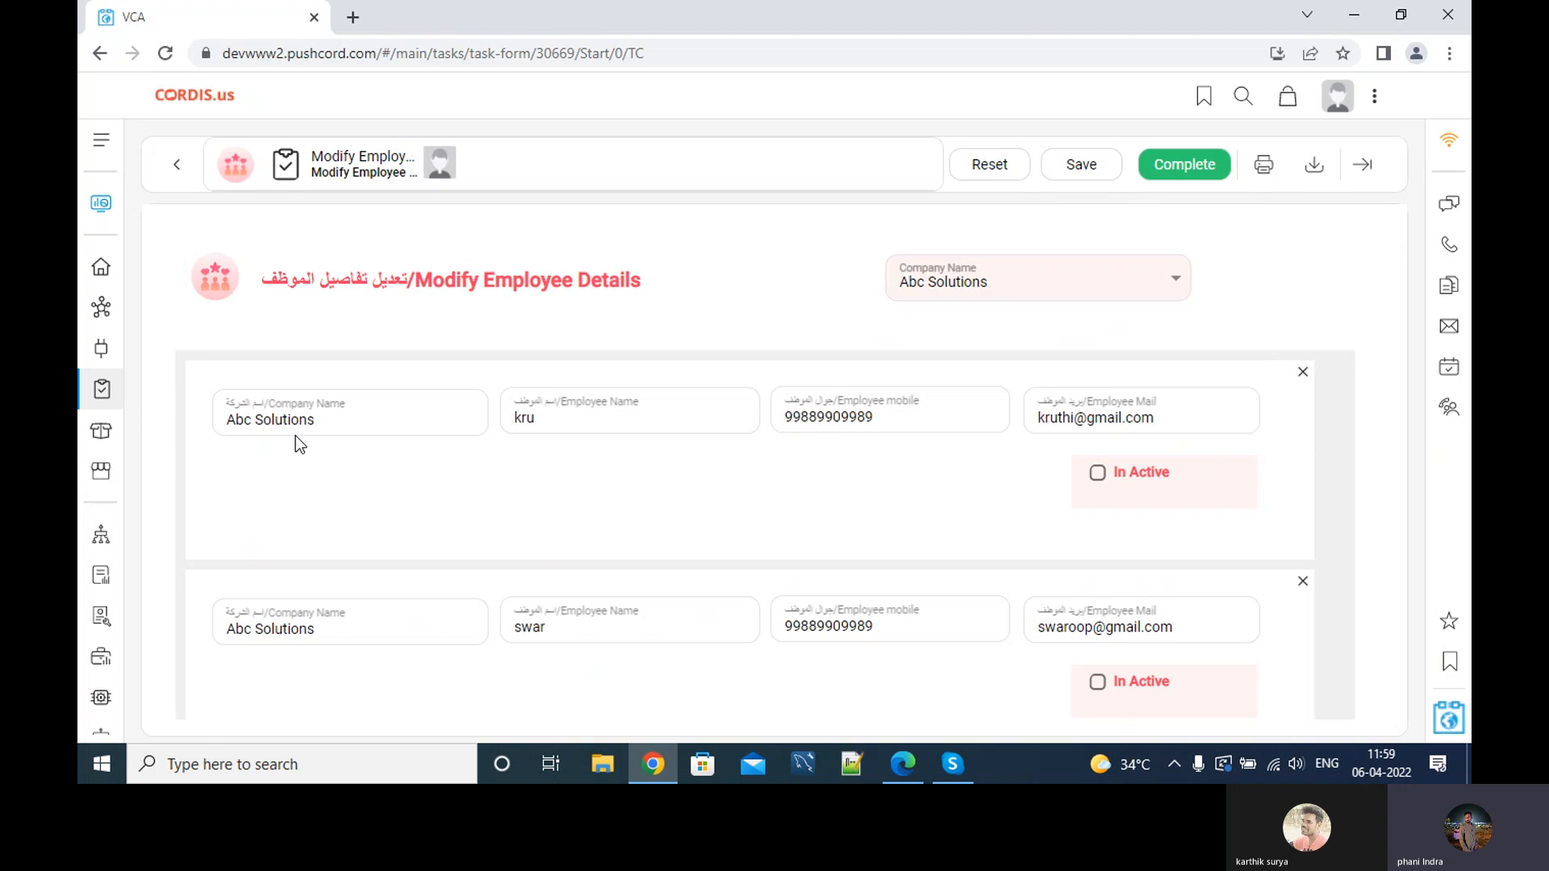
{"action": "scroll", "coordinate": [564, 508], "scroll_direction": "down", "scroll_amount": 5}
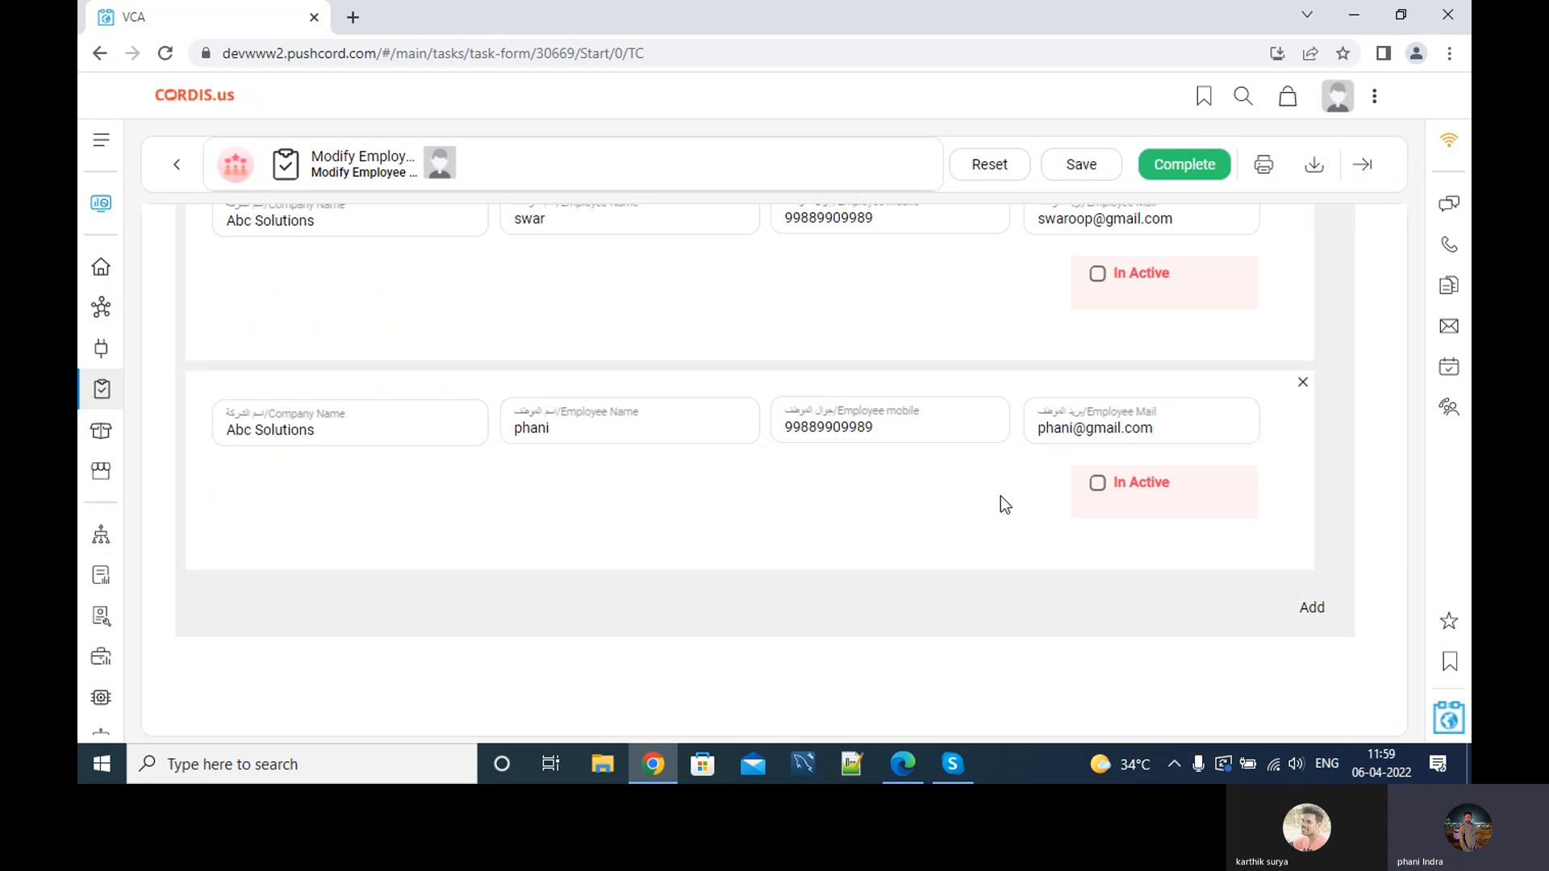
{"action": "left_click", "coordinate": [1099, 483]}
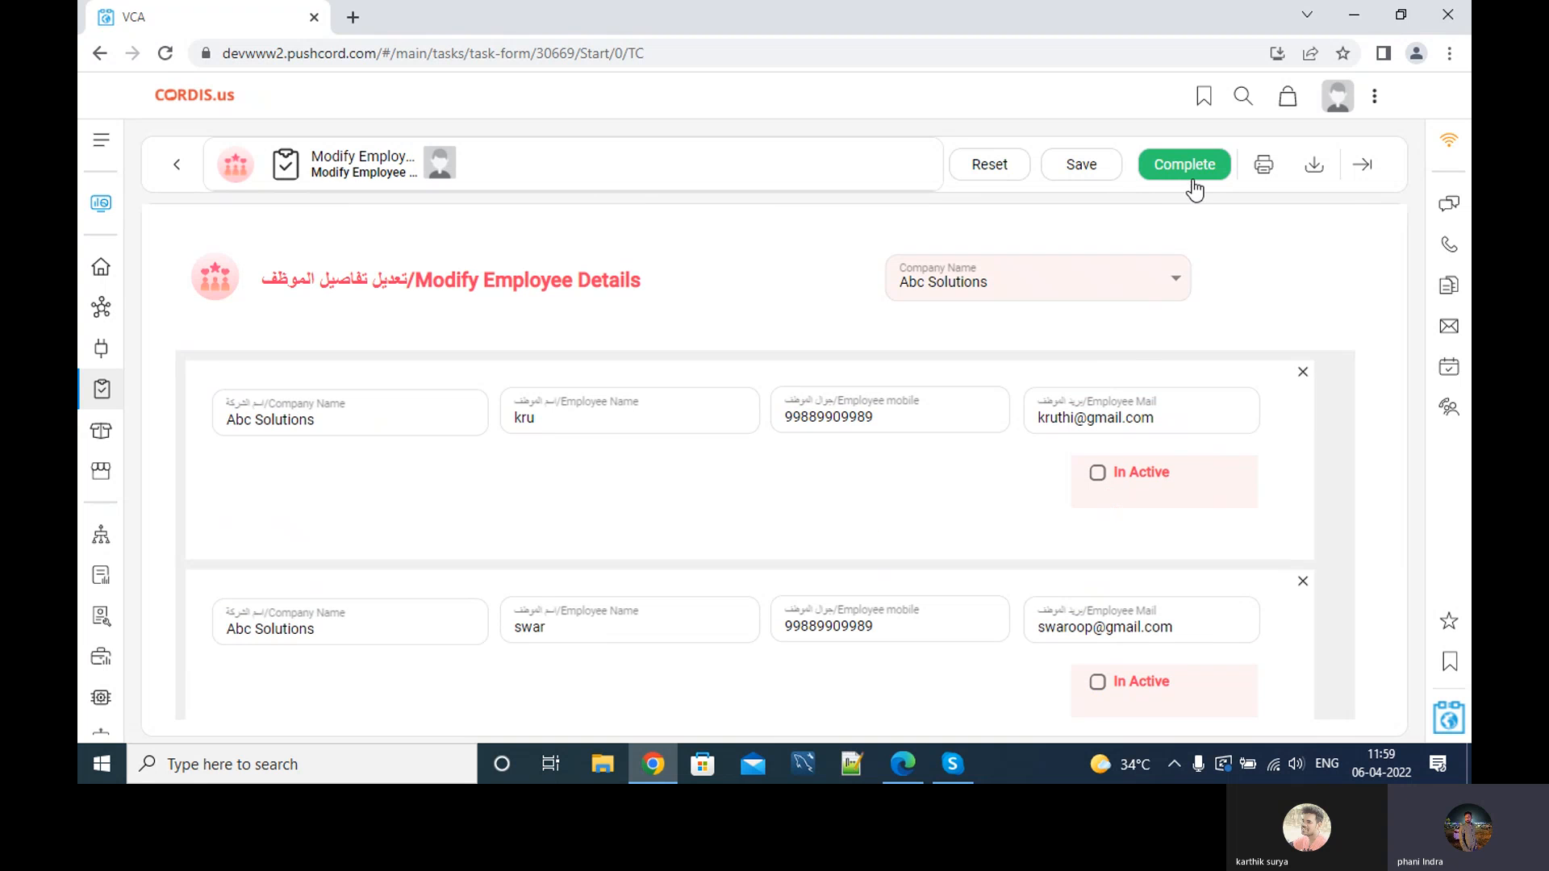
{"action": "left_click", "coordinate": [1164, 171]}
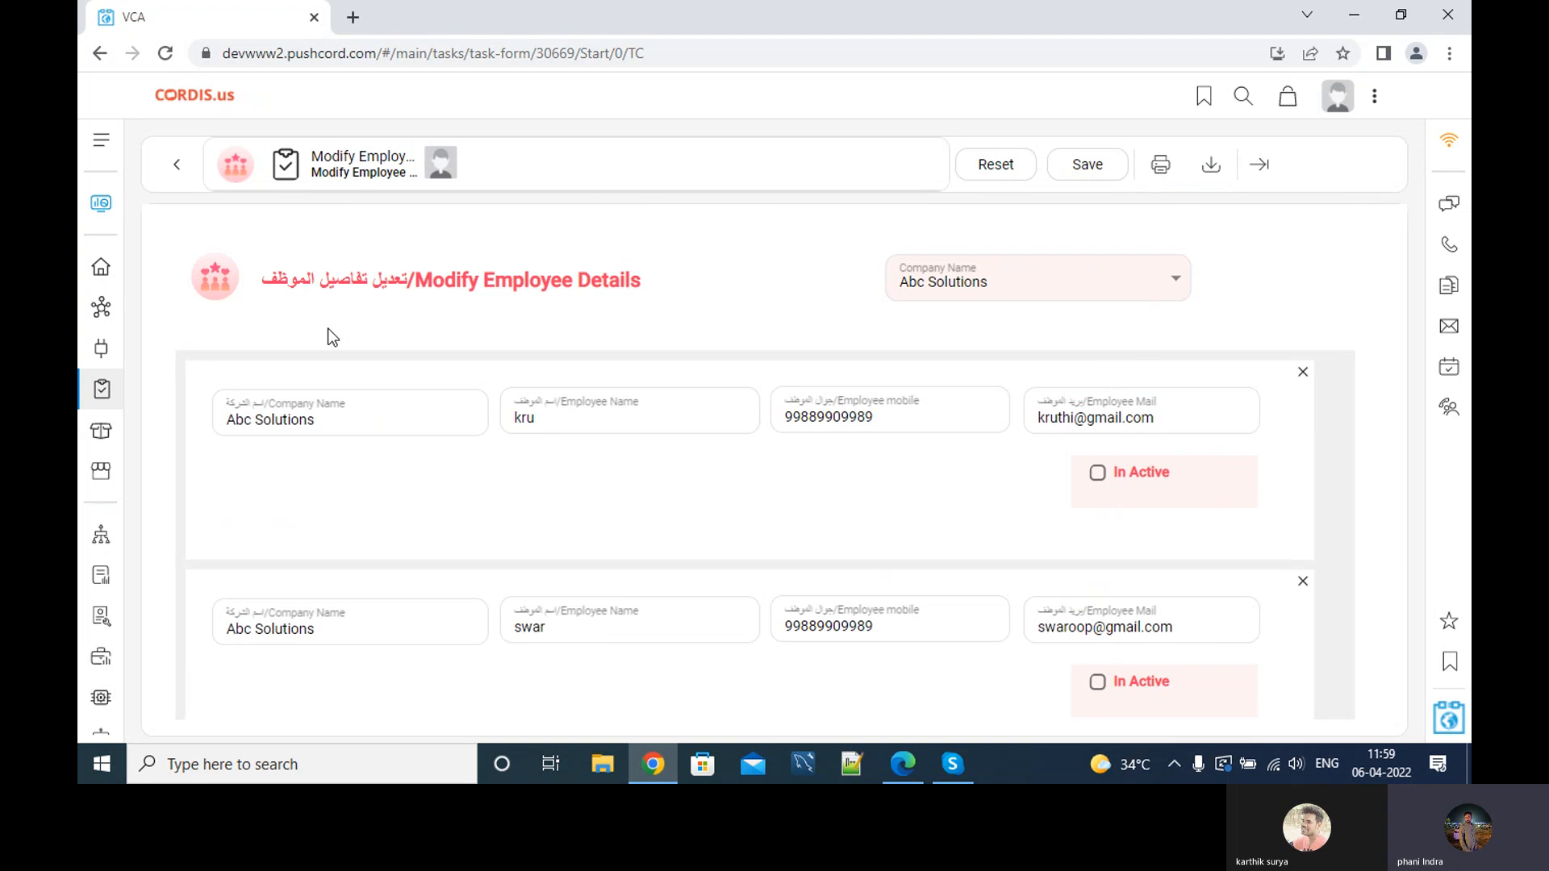
Check the home activity feed and dashboard, then initiate a new Company Employee Details task.
{"action": "left_click", "coordinate": [100, 267]}
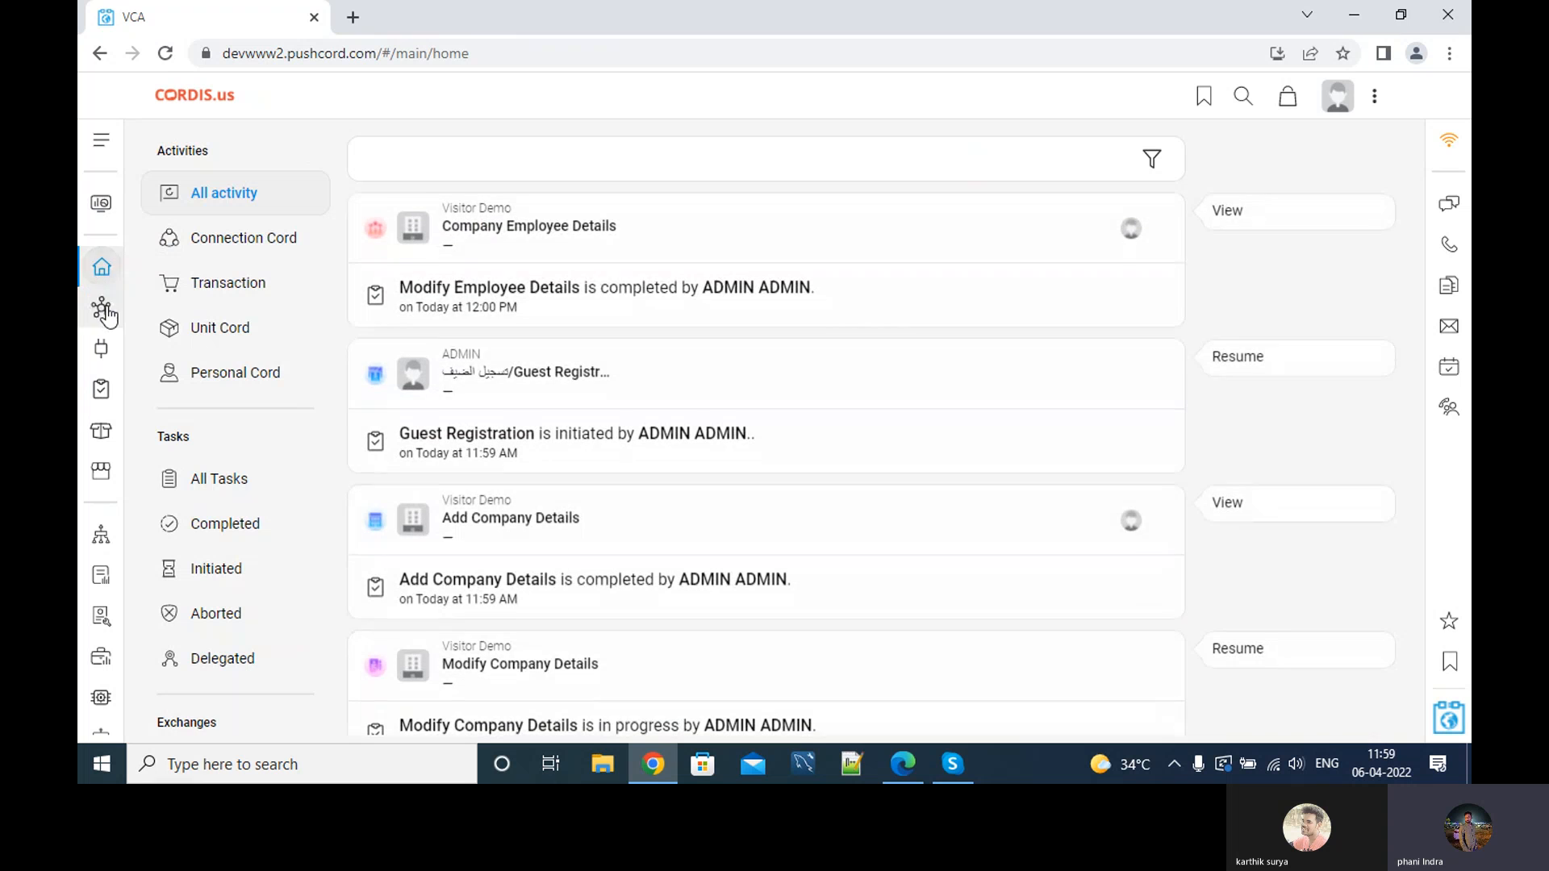
{"action": "left_click", "coordinate": [97, 206]}
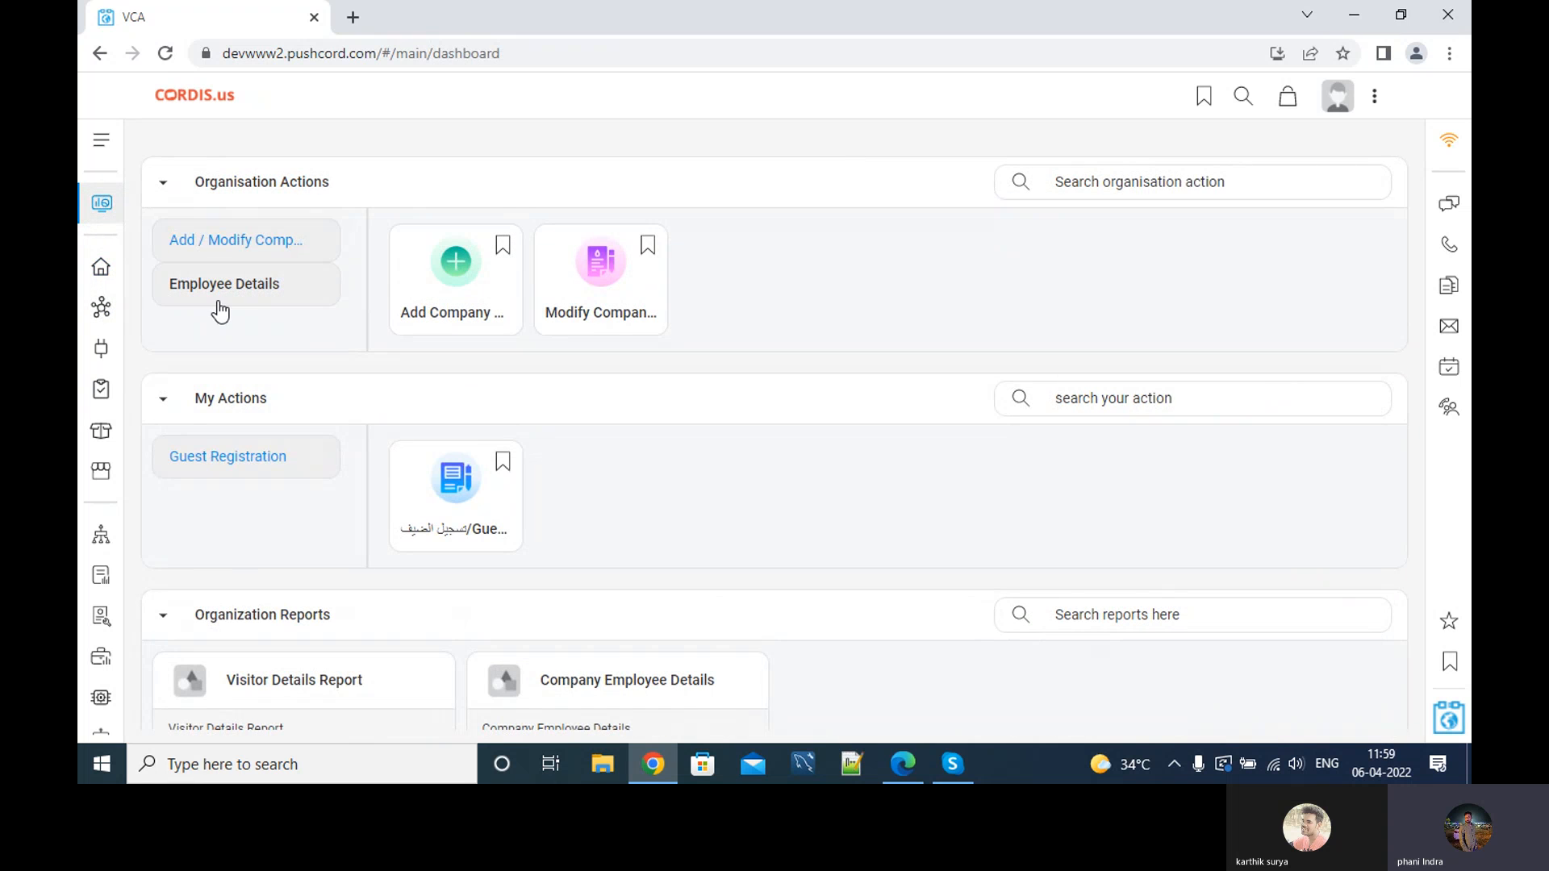
{"action": "left_click", "coordinate": [255, 302]}
{"action": "left_click", "coordinate": [460, 297]}
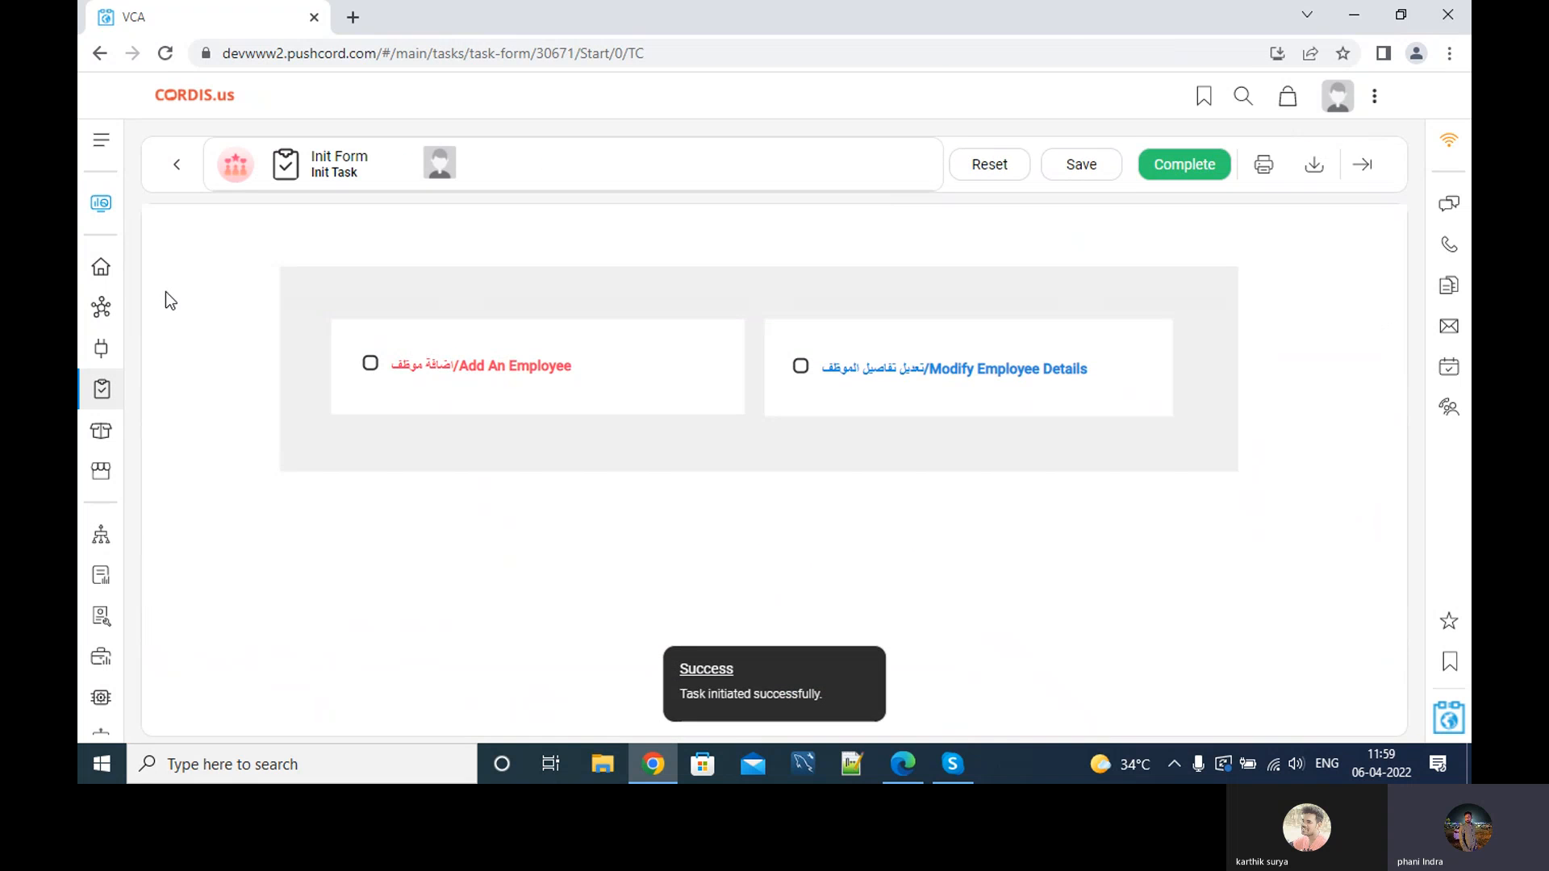
{"action": "left_click", "coordinate": [102, 268]}
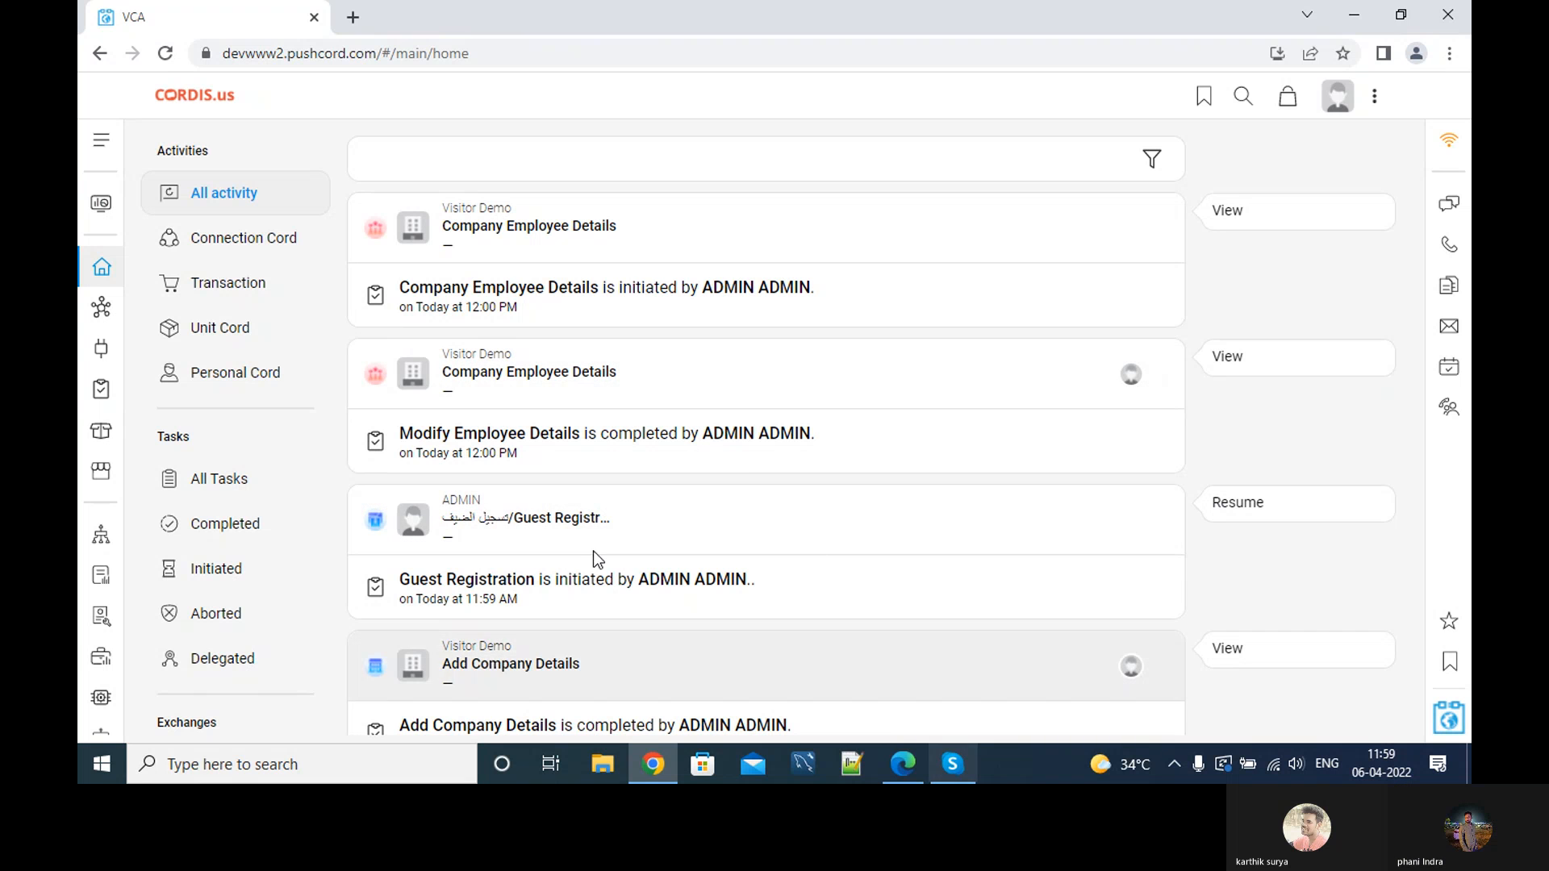
View the report list, return to the home feed, then bring the Skype call window forward.
{"action": "left_click", "coordinate": [100, 580]}
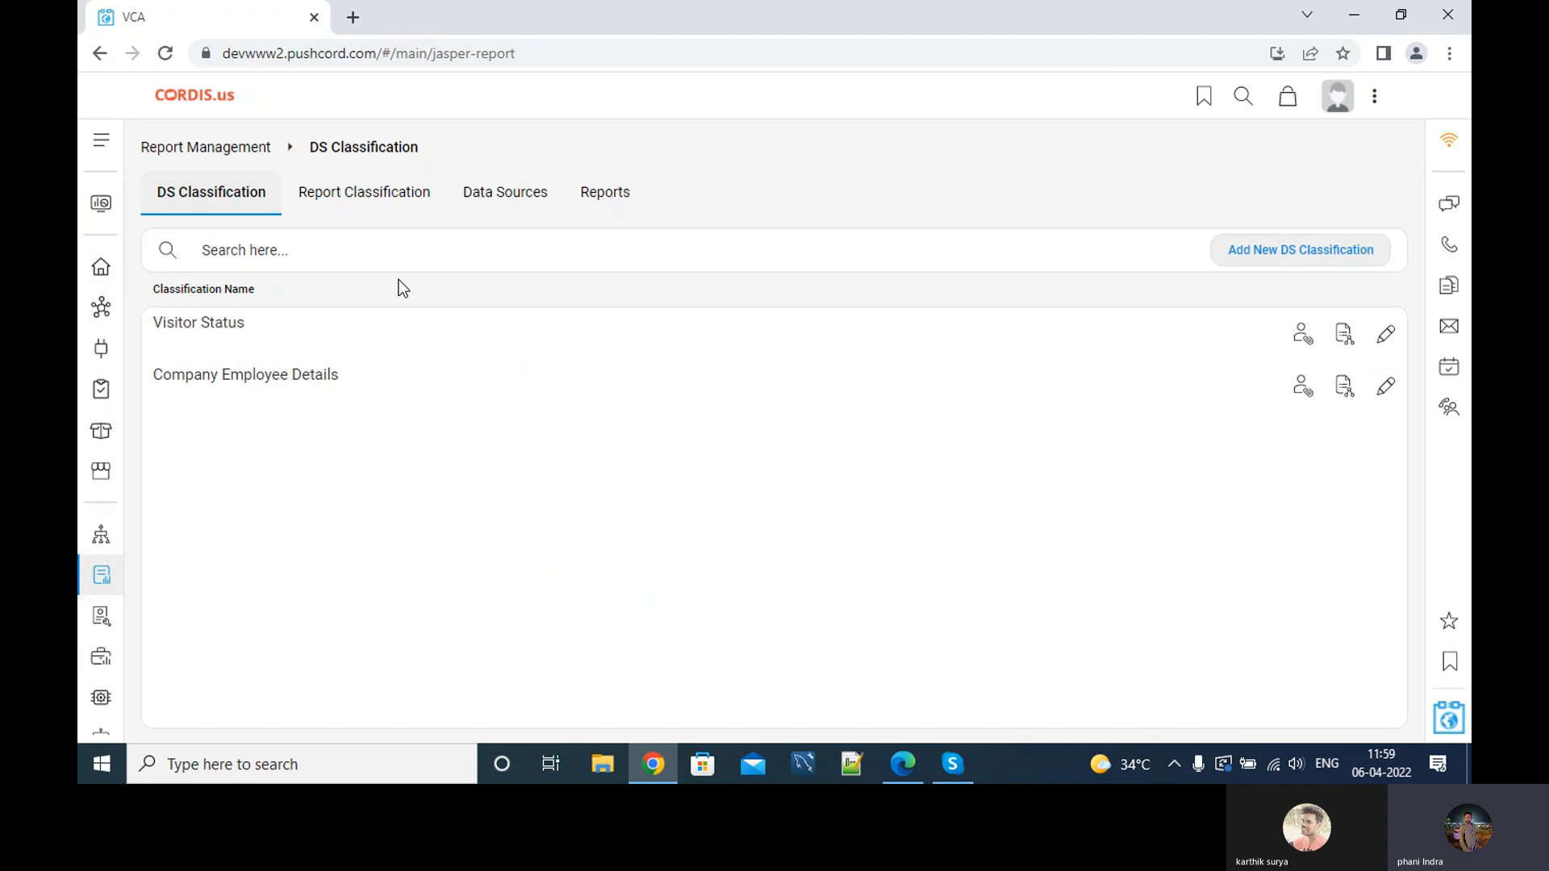
{"action": "left_click", "coordinate": [618, 210]}
{"action": "left_click", "coordinate": [101, 266]}
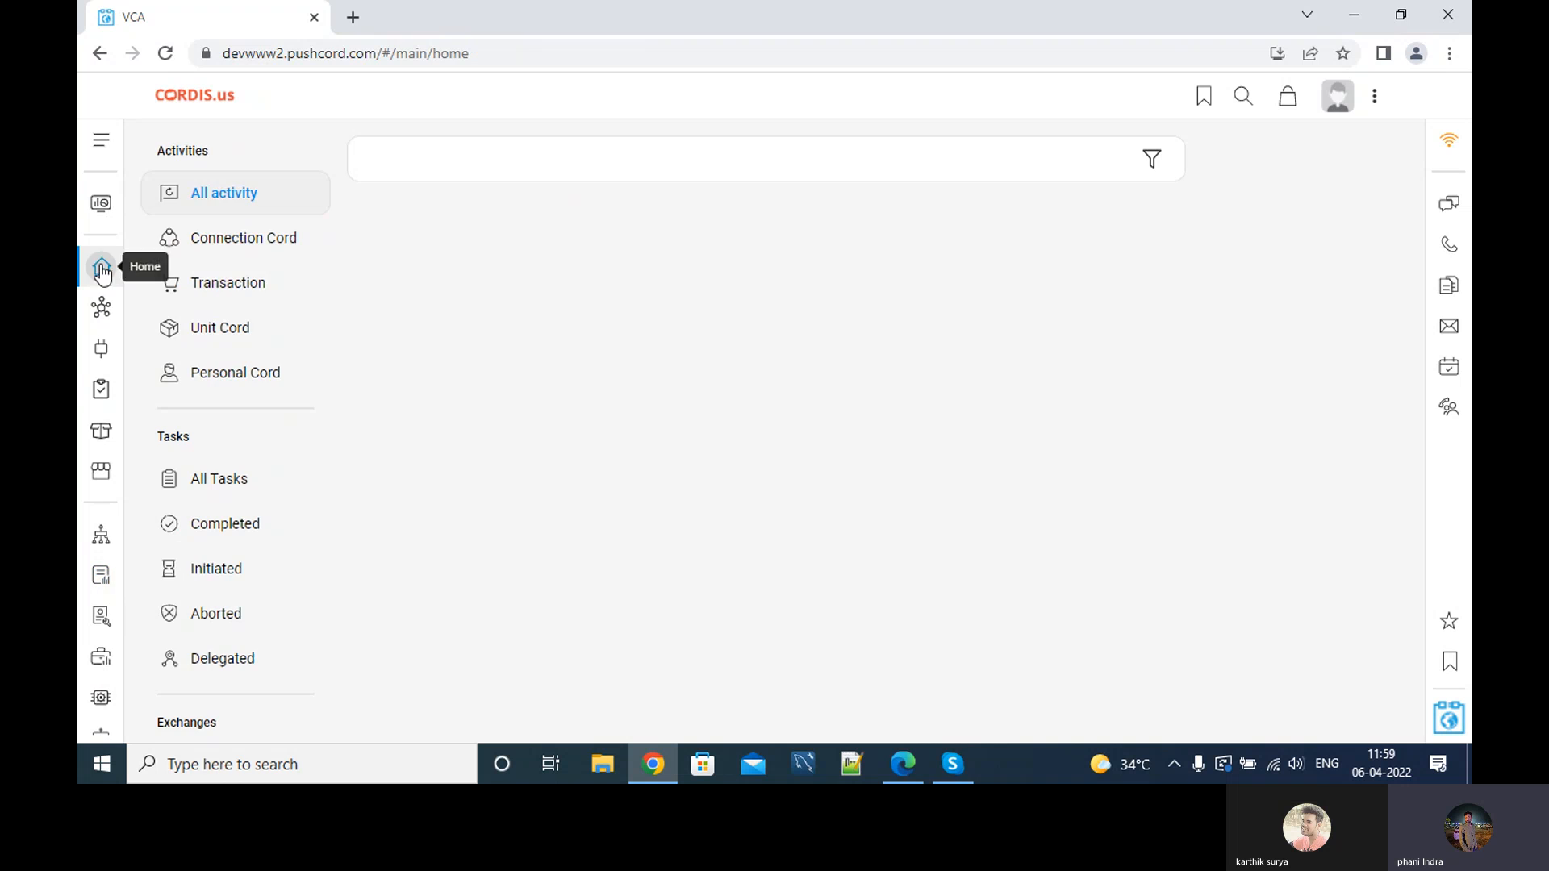
{"action": "left_click", "coordinate": [954, 764]}
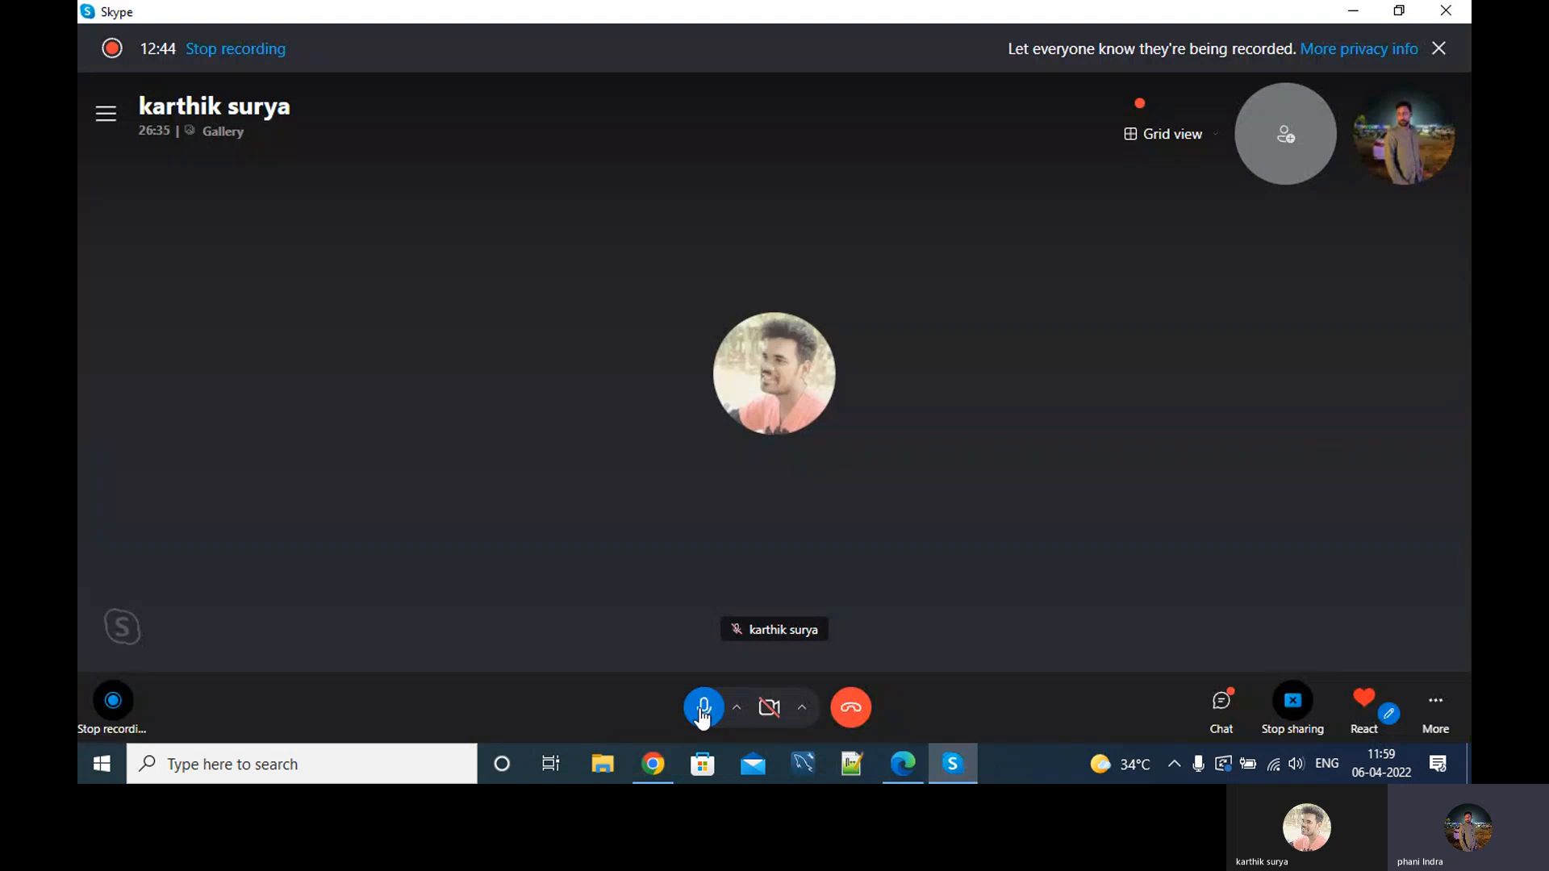